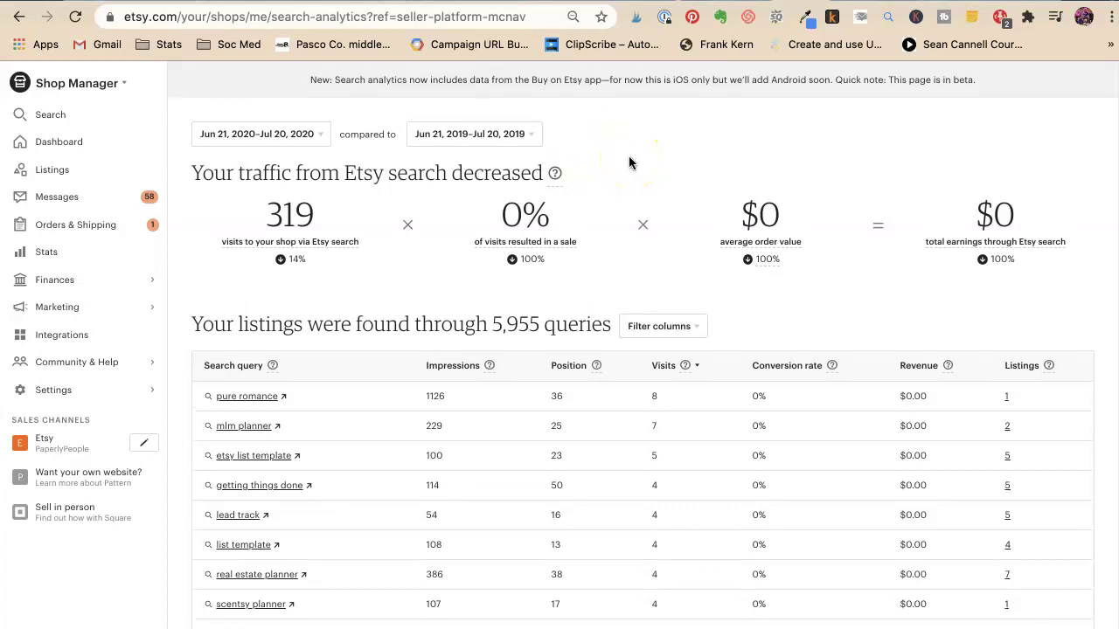
Open the Search analytics report from the Marketing section of Shop Manager.
{"action": "scroll", "coordinate": [629, 163], "scroll_direction": "down", "scroll_amount": 3}
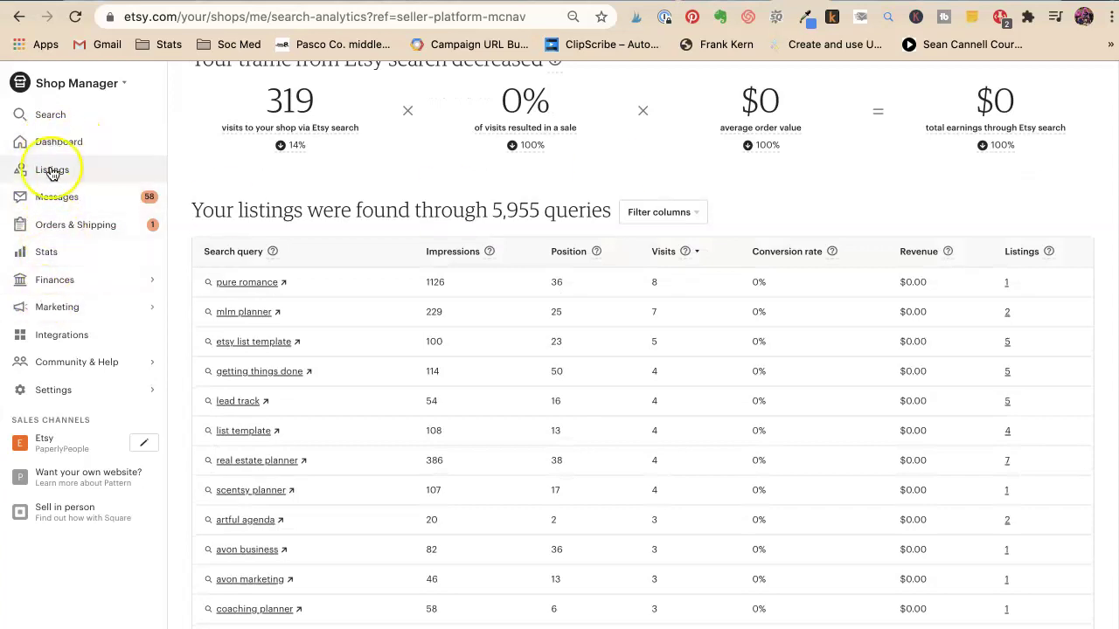
{"action": "left_click", "coordinate": [65, 260]}
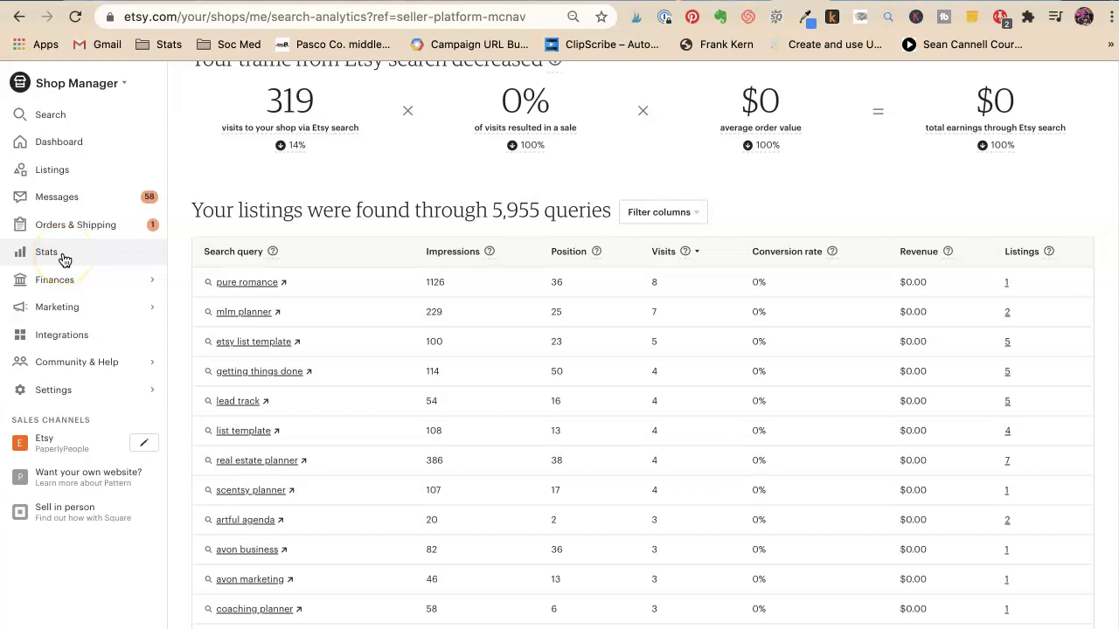
{"action": "left_click", "coordinate": [54, 315]}
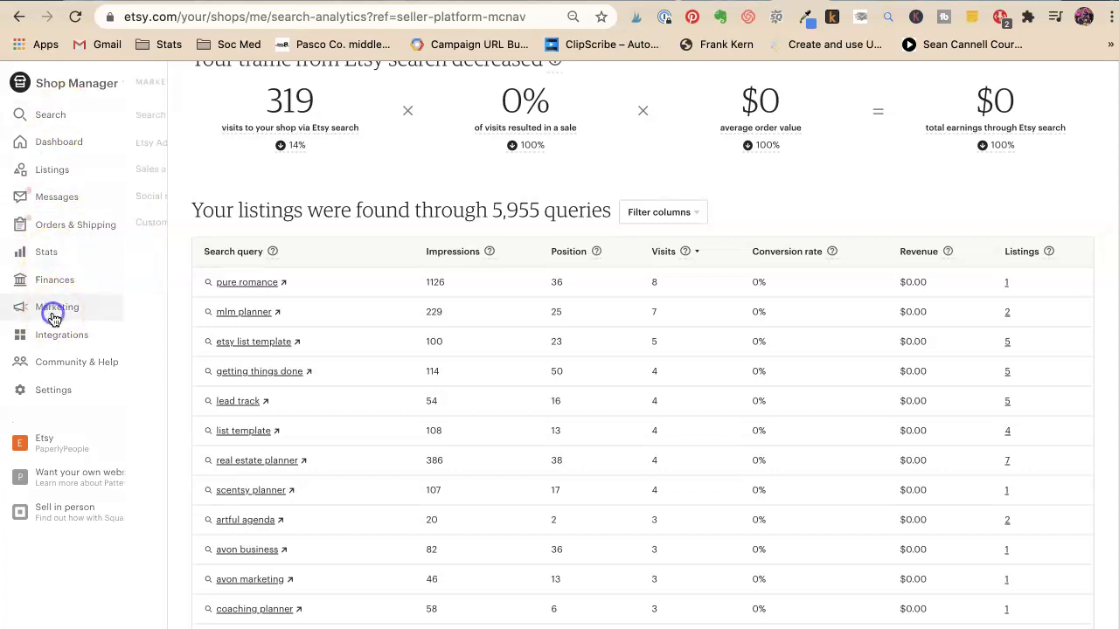
{"action": "left_click", "coordinate": [94, 119]}
Scroll the query table down to page 2, showing 'youtube content planner' and 'beachbody planner'.
{"action": "left_click", "coordinate": [583, 166]}
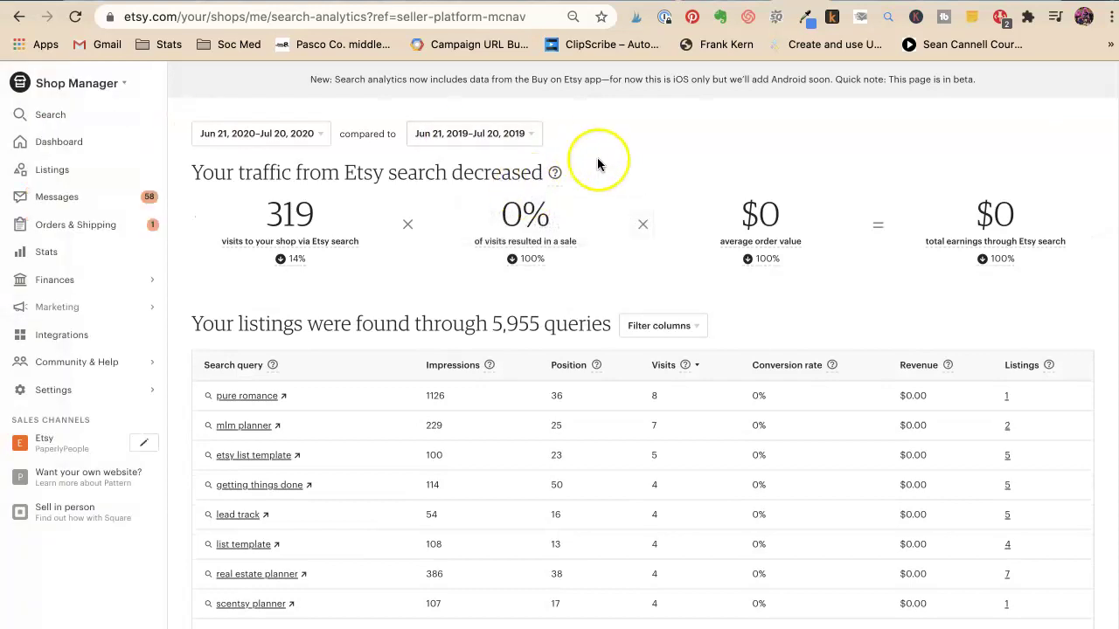
{"action": "scroll", "coordinate": [598, 164], "scroll_direction": "down", "scroll_amount": 5}
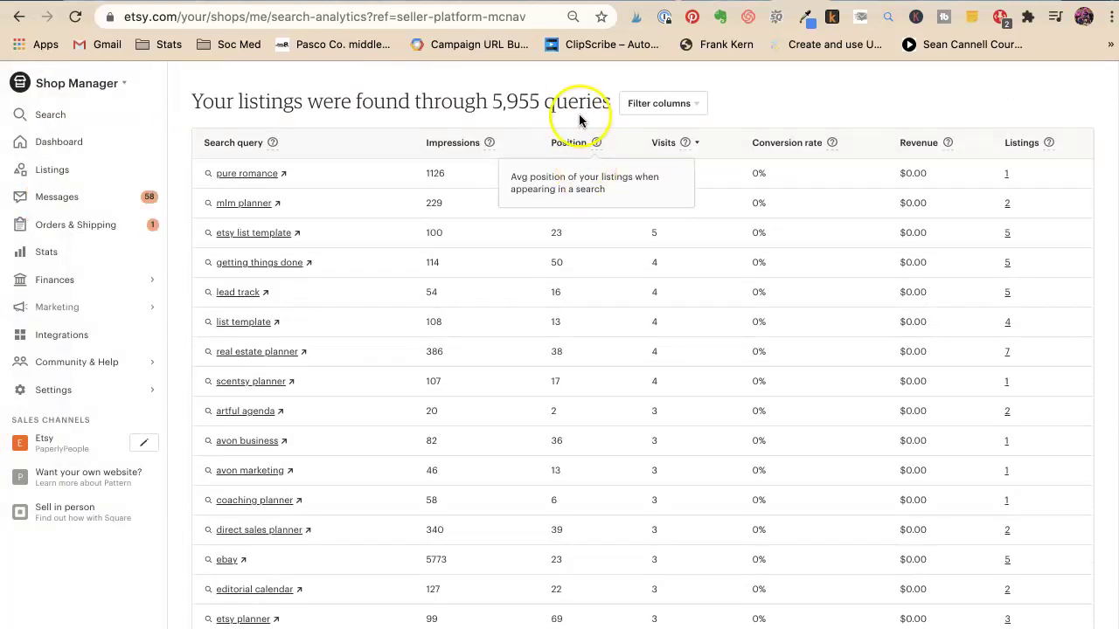
{"action": "scroll", "coordinate": [579, 119], "scroll_direction": "down", "scroll_amount": 2}
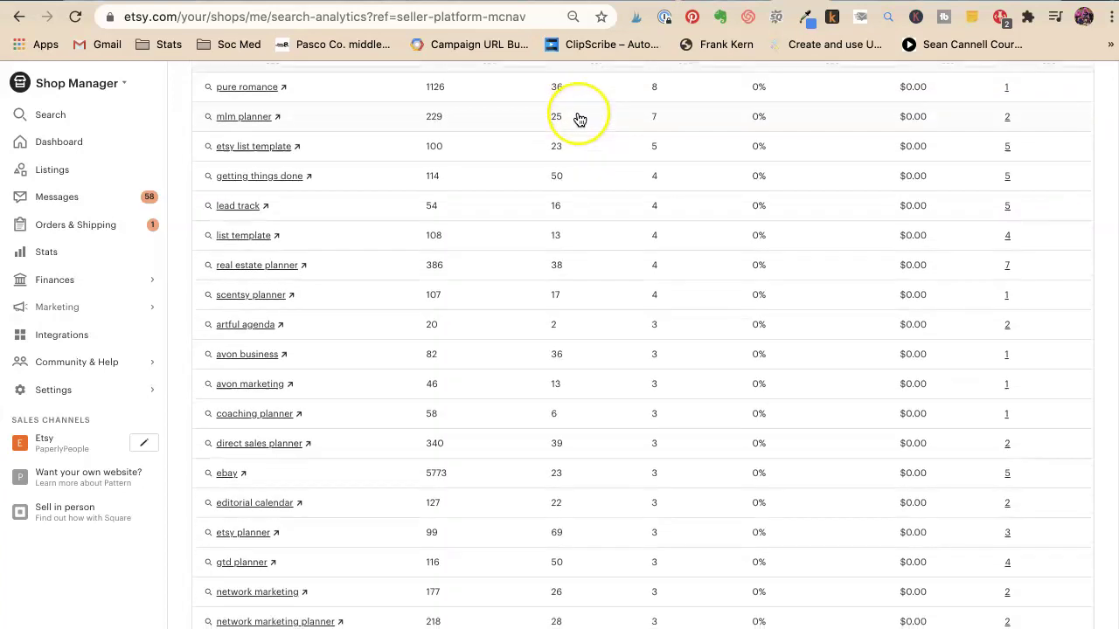
{"action": "scroll", "coordinate": [579, 118], "scroll_direction": "down", "scroll_amount": 1}
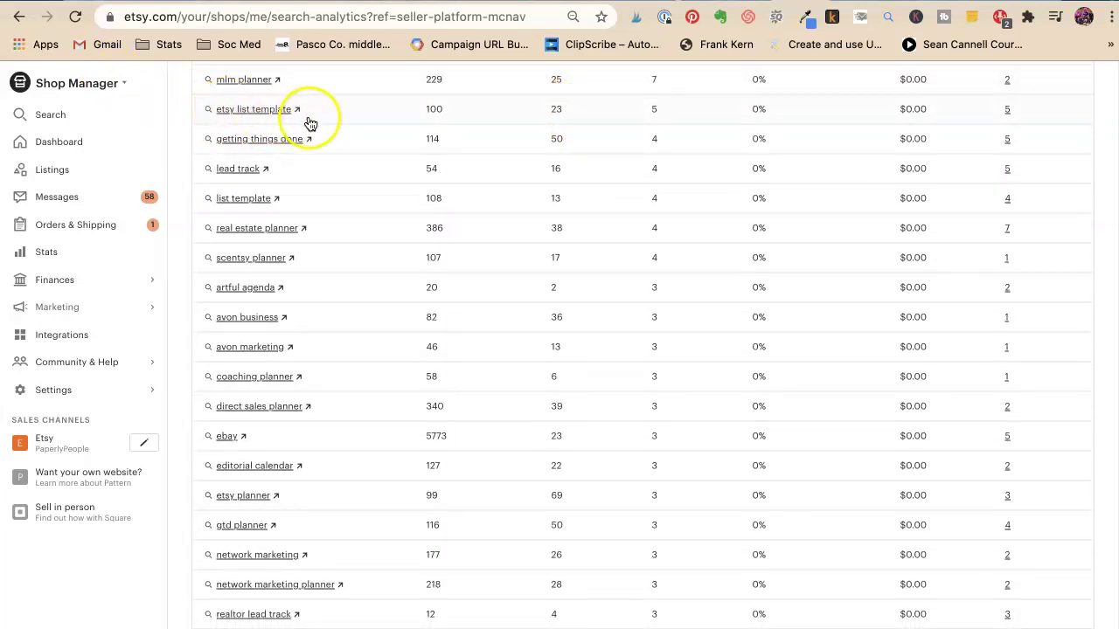
{"action": "scroll", "coordinate": [452, 217], "scroll_direction": "down", "scroll_amount": 1}
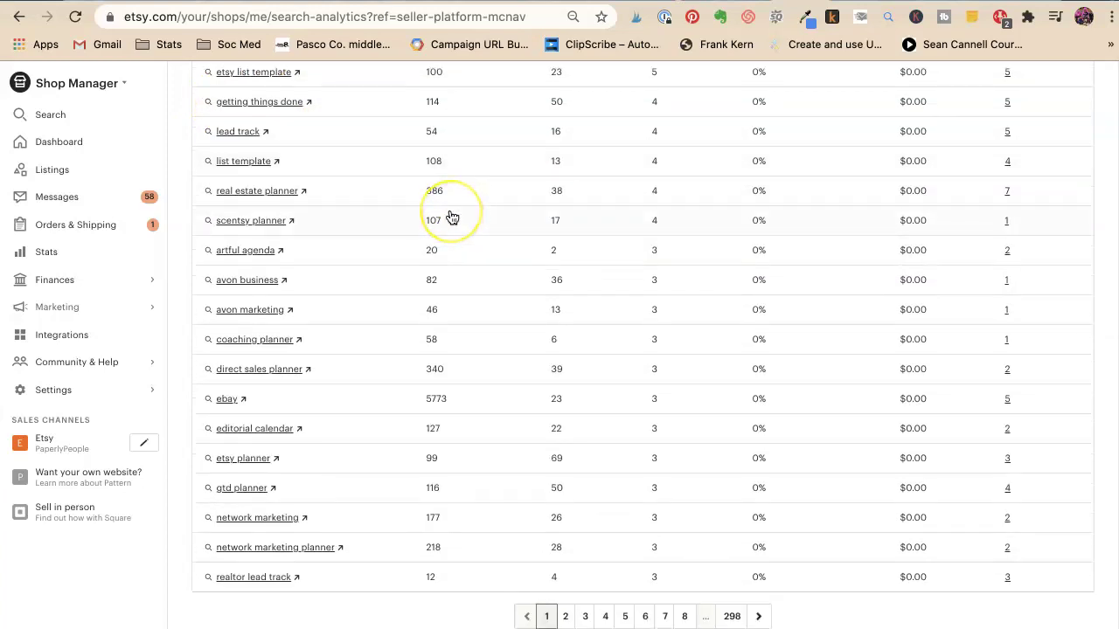
{"action": "scroll", "coordinate": [452, 218], "scroll_direction": "down", "scroll_amount": 1}
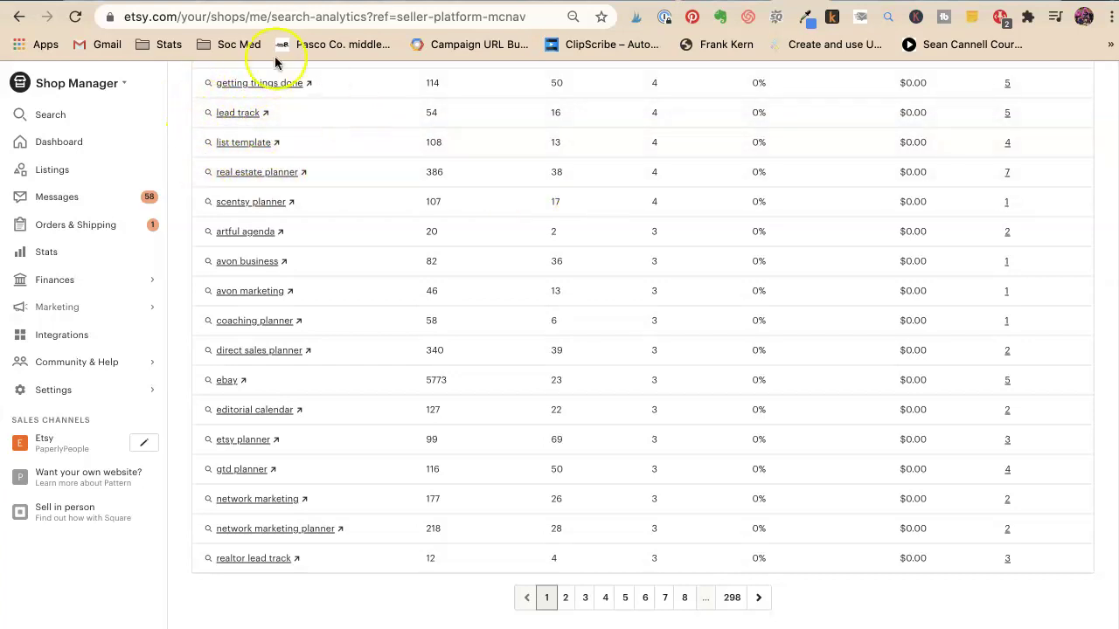
{"action": "scroll", "coordinate": [374, 229], "scroll_direction": "down", "scroll_amount": 1}
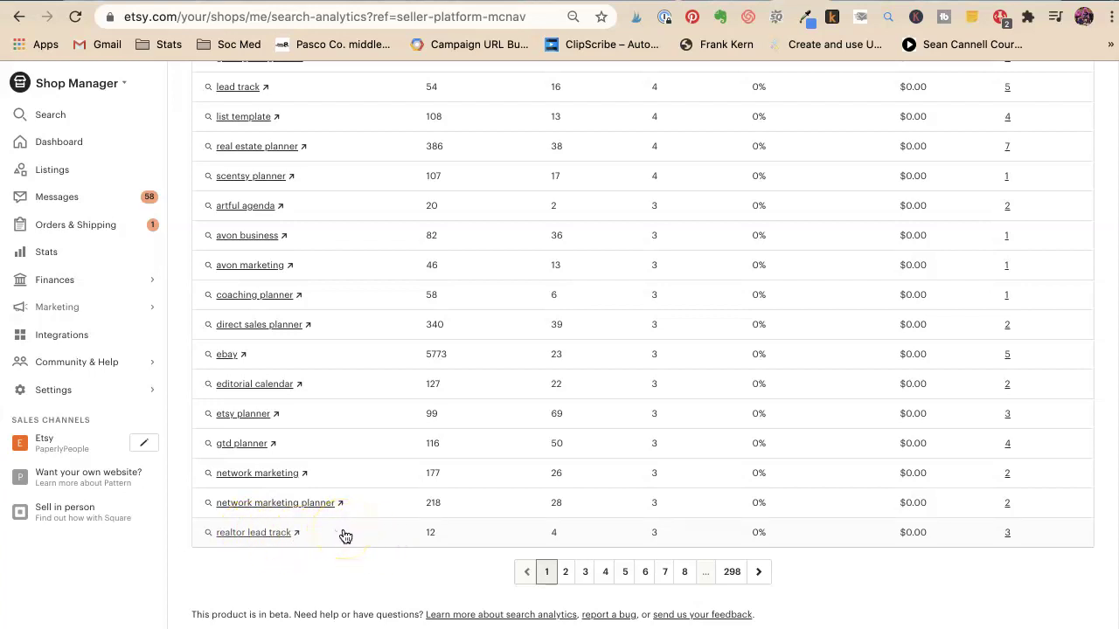
{"action": "left_click", "coordinate": [566, 572]}
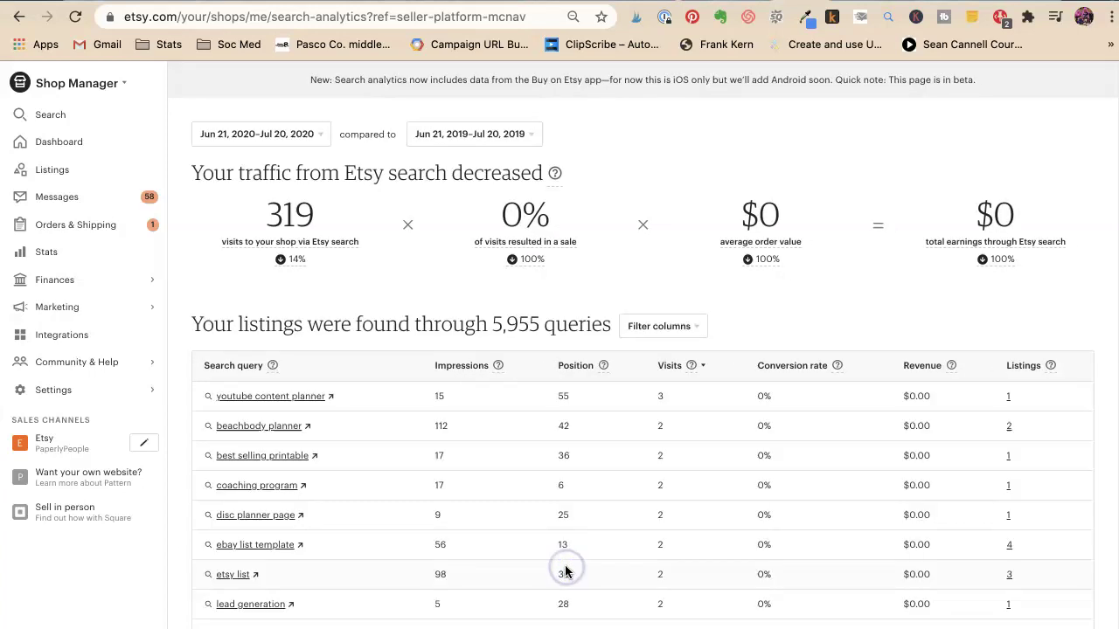
{"action": "scroll", "coordinate": [453, 480], "scroll_direction": "down", "scroll_amount": 1}
{"action": "scroll", "coordinate": [455, 480], "scroll_direction": "down", "scroll_amount": 2}
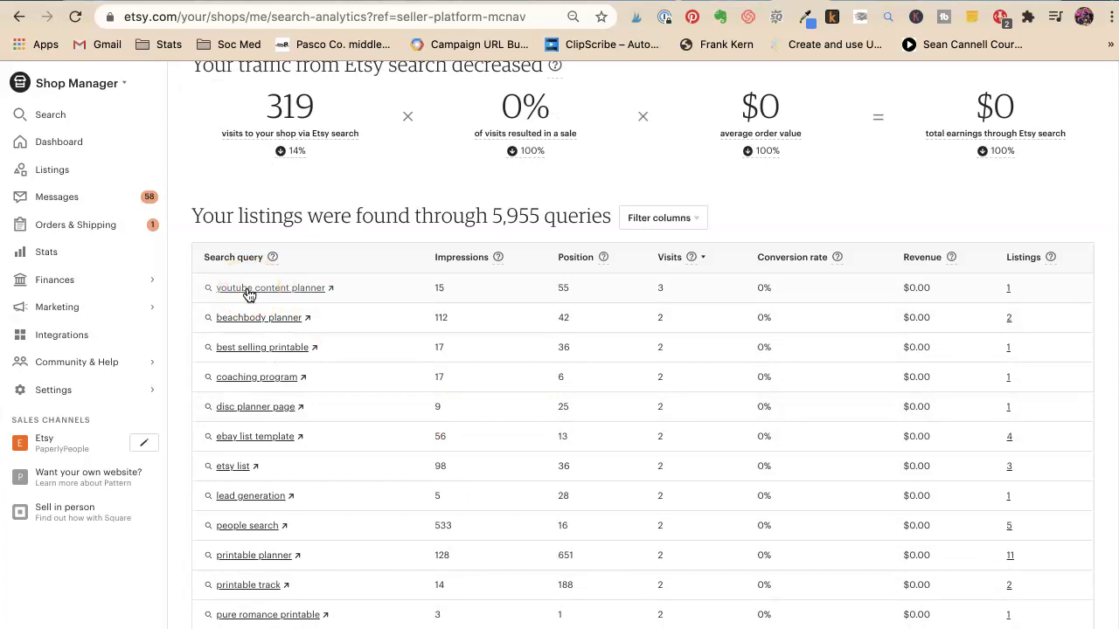
{"action": "scroll", "coordinate": [250, 294], "scroll_direction": "down", "scroll_amount": 1}
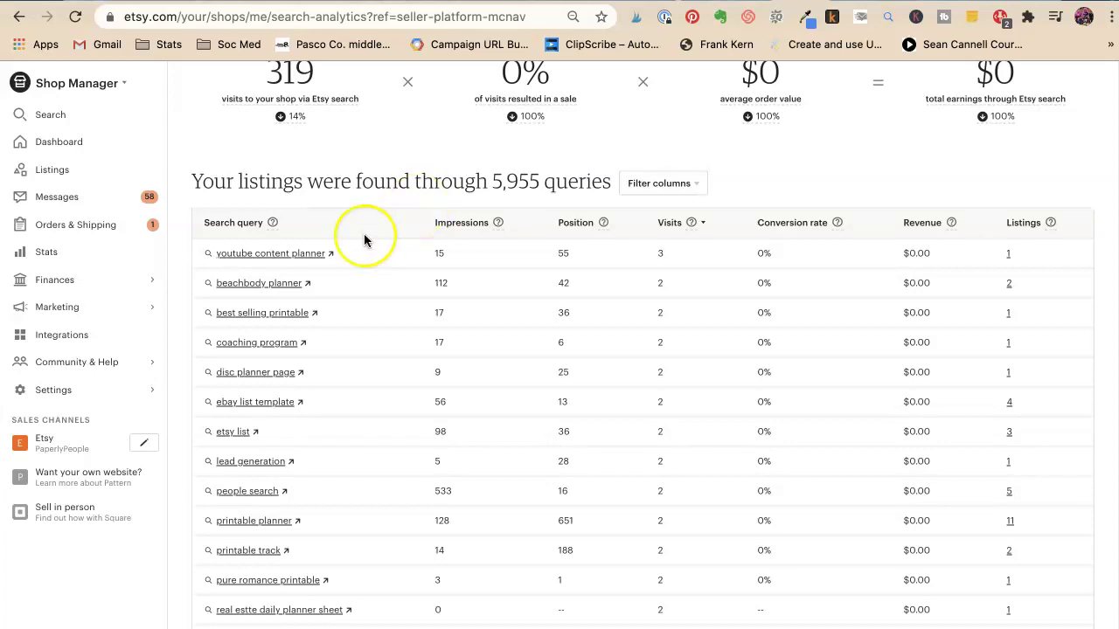
{"action": "scroll", "coordinate": [297, 262], "scroll_direction": "down", "scroll_amount": 2}
{"action": "scroll", "coordinate": [297, 284], "scroll_direction": "down", "scroll_amount": 3}
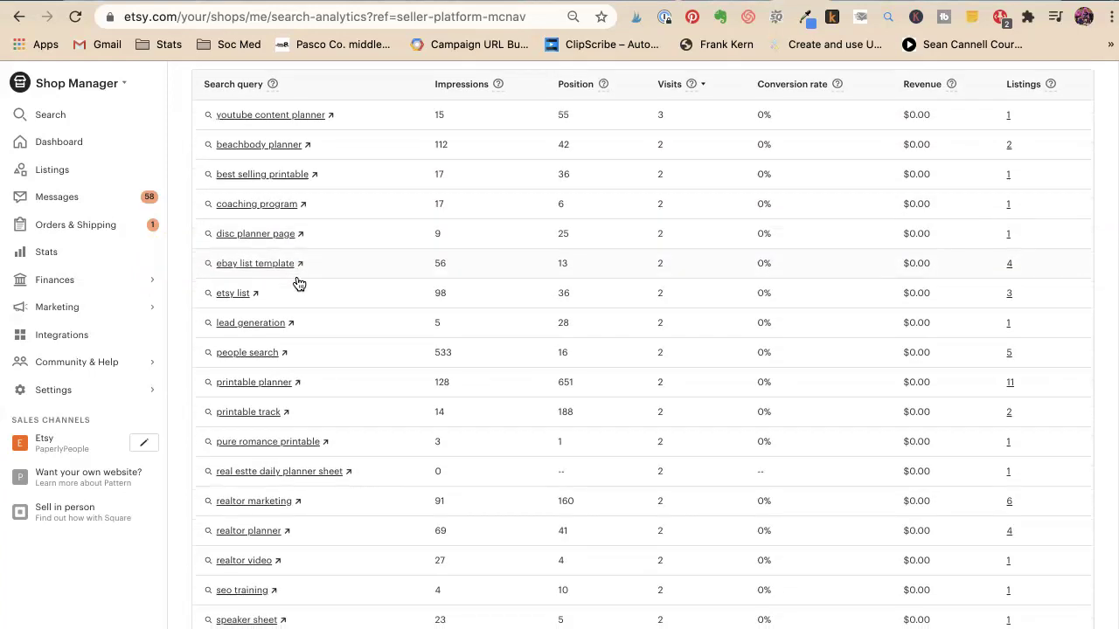
{"action": "scroll", "coordinate": [298, 284], "scroll_direction": "down", "scroll_amount": 2}
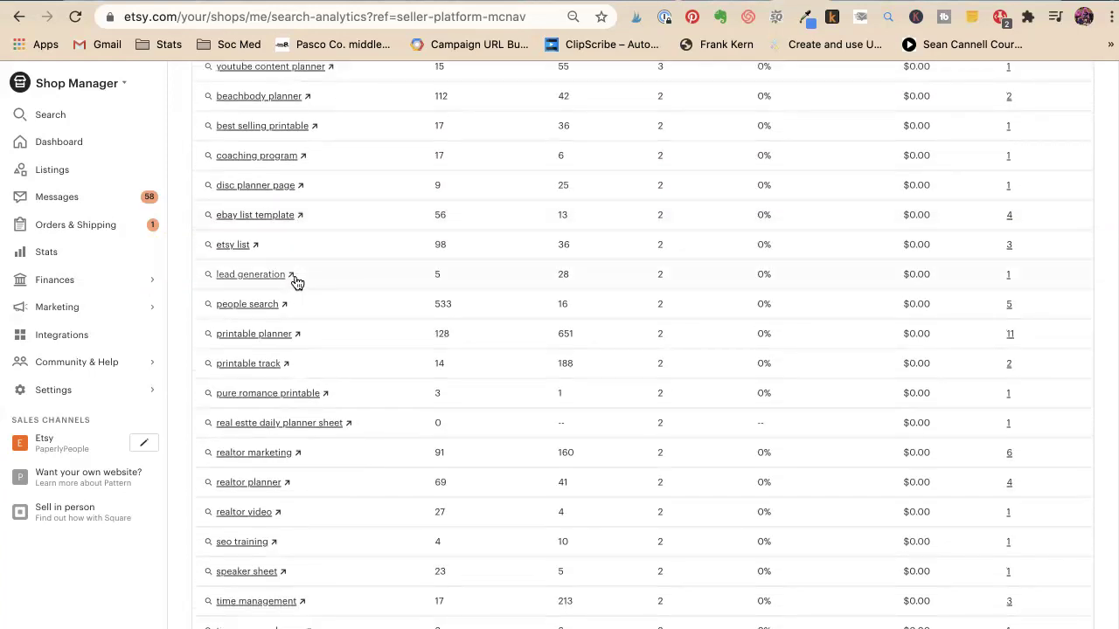
{"action": "scroll", "coordinate": [297, 282], "scroll_direction": "up", "scroll_amount": 1}
{"action": "scroll", "coordinate": [297, 281], "scroll_direction": "up", "scroll_amount": 2}
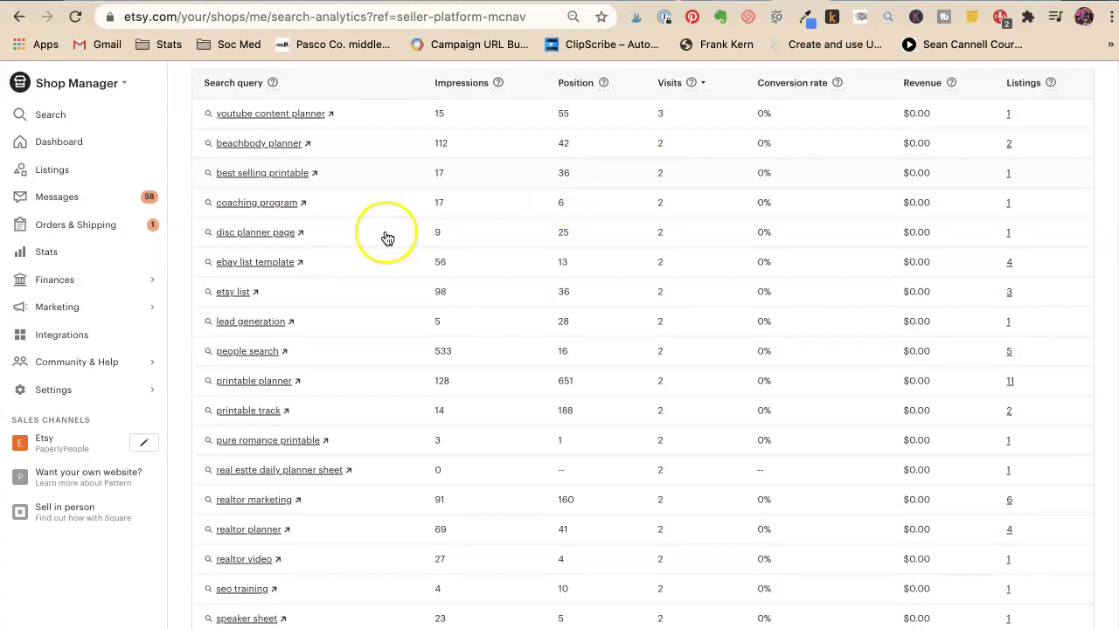
{"action": "scroll", "coordinate": [364, 328], "scroll_direction": "down", "scroll_amount": 1}
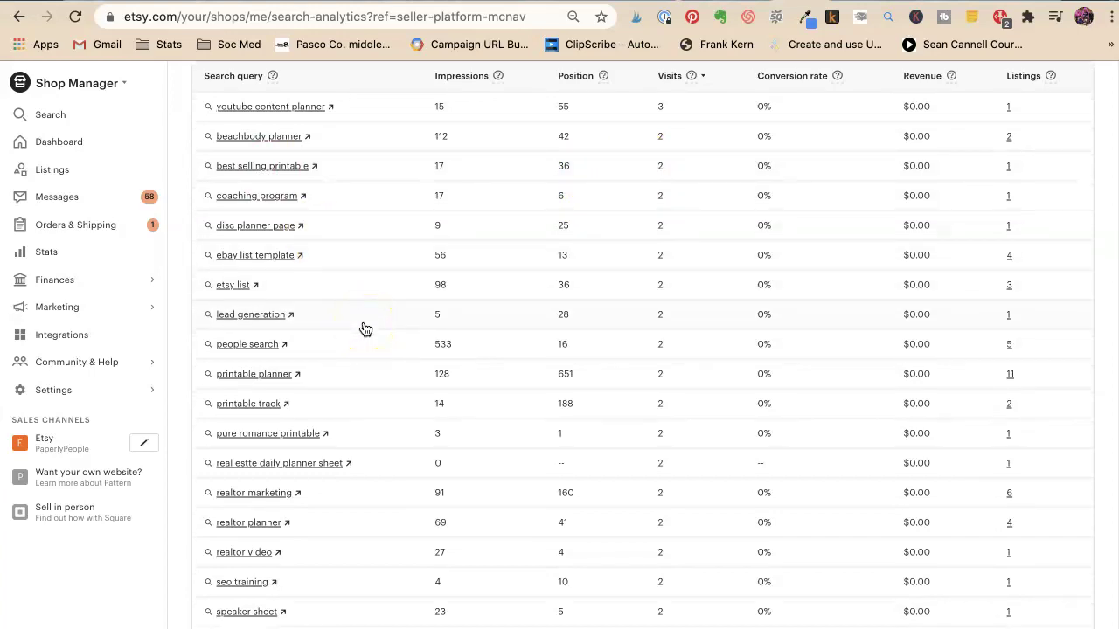
{"action": "scroll", "coordinate": [366, 330], "scroll_direction": "down", "scroll_amount": 1}
{"action": "scroll", "coordinate": [365, 329], "scroll_direction": "down", "scroll_amount": 2}
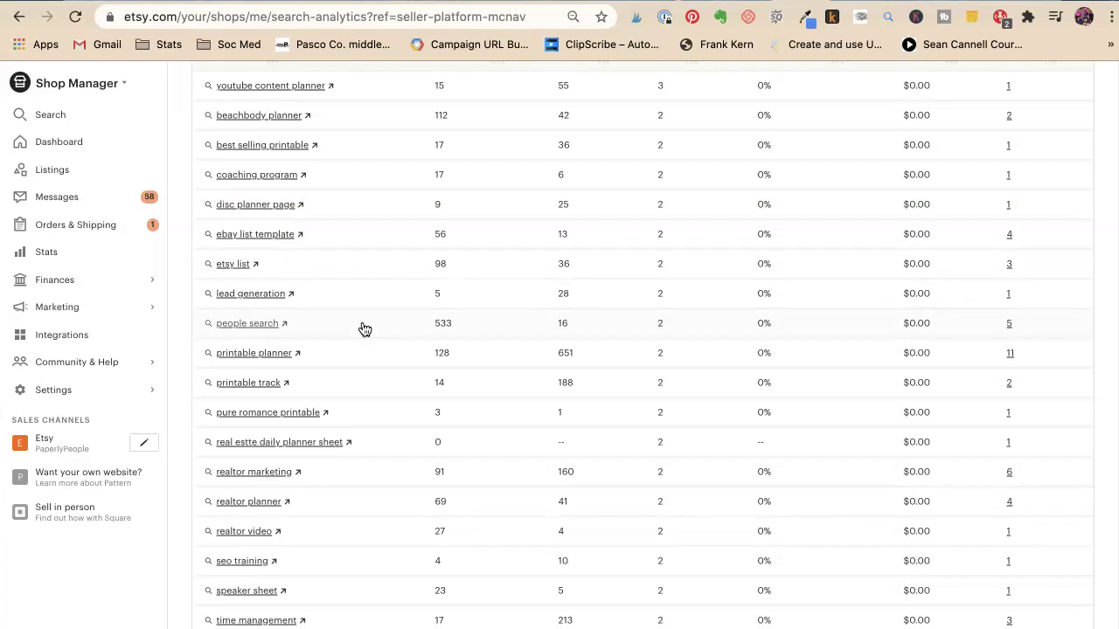
{"action": "scroll", "coordinate": [363, 328], "scroll_direction": "down", "scroll_amount": 5}
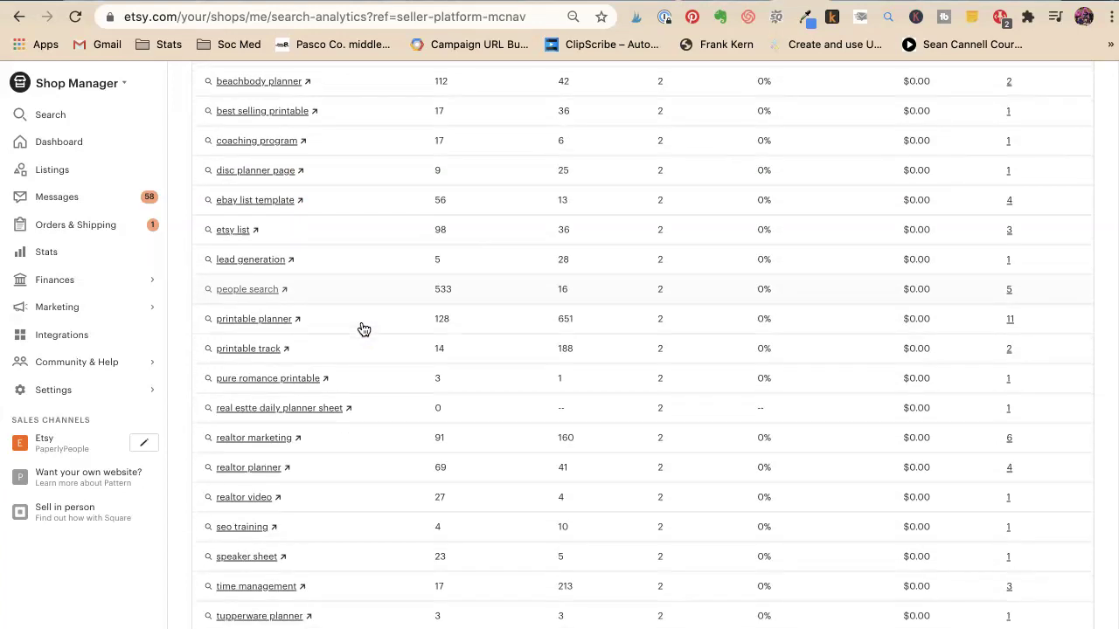
{"action": "scroll", "coordinate": [364, 329], "scroll_direction": "down", "scroll_amount": 8}
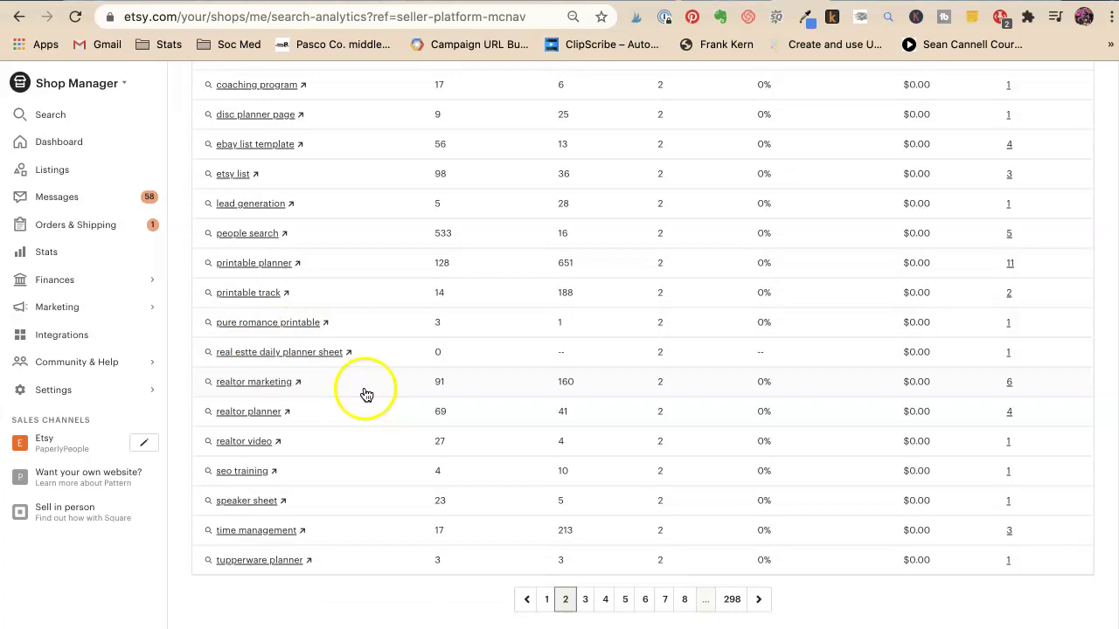
{"action": "scroll", "coordinate": [369, 394], "scroll_direction": "down", "scroll_amount": 2}
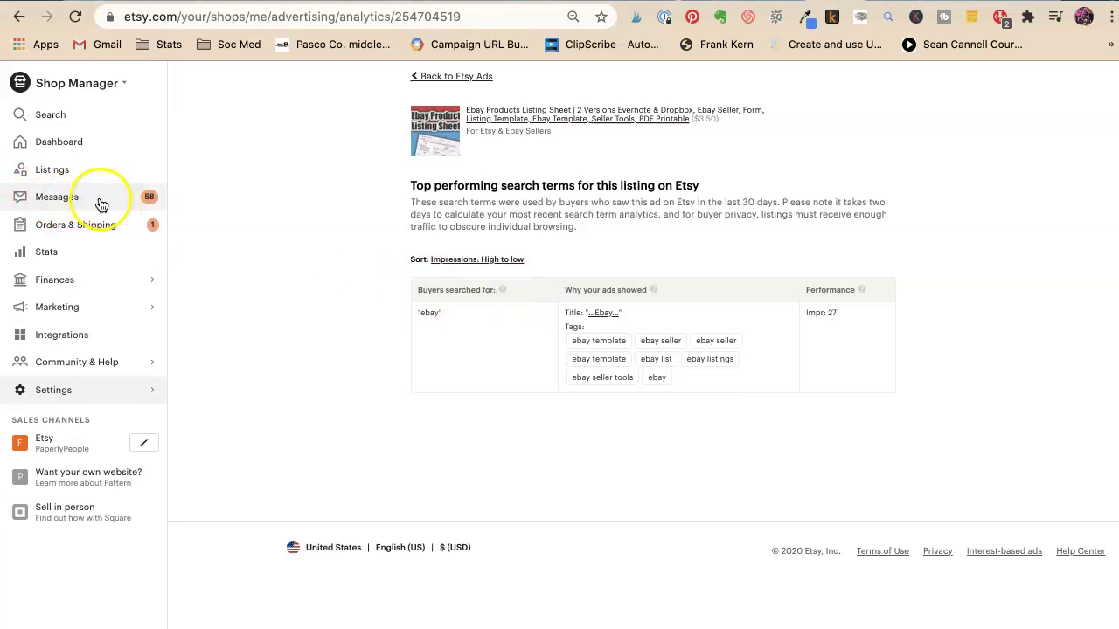
Open Marketing > Etsy Ads and scroll to the Ebay Products Listing Sheet ad row.
{"action": "left_click", "coordinate": [70, 307]}
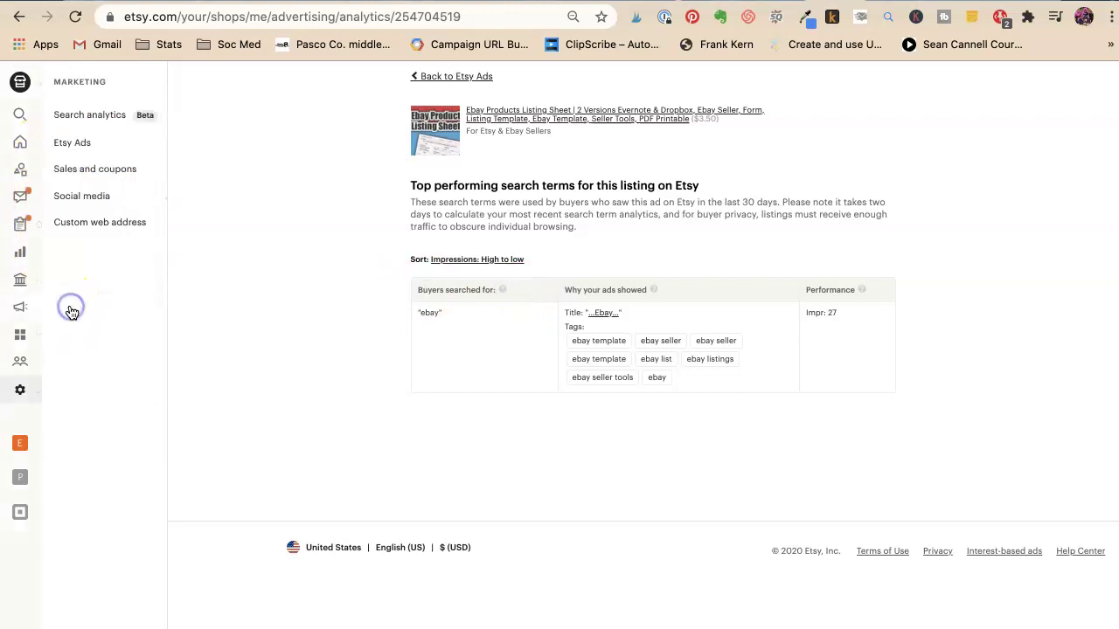
{"action": "left_click", "coordinate": [90, 142]}
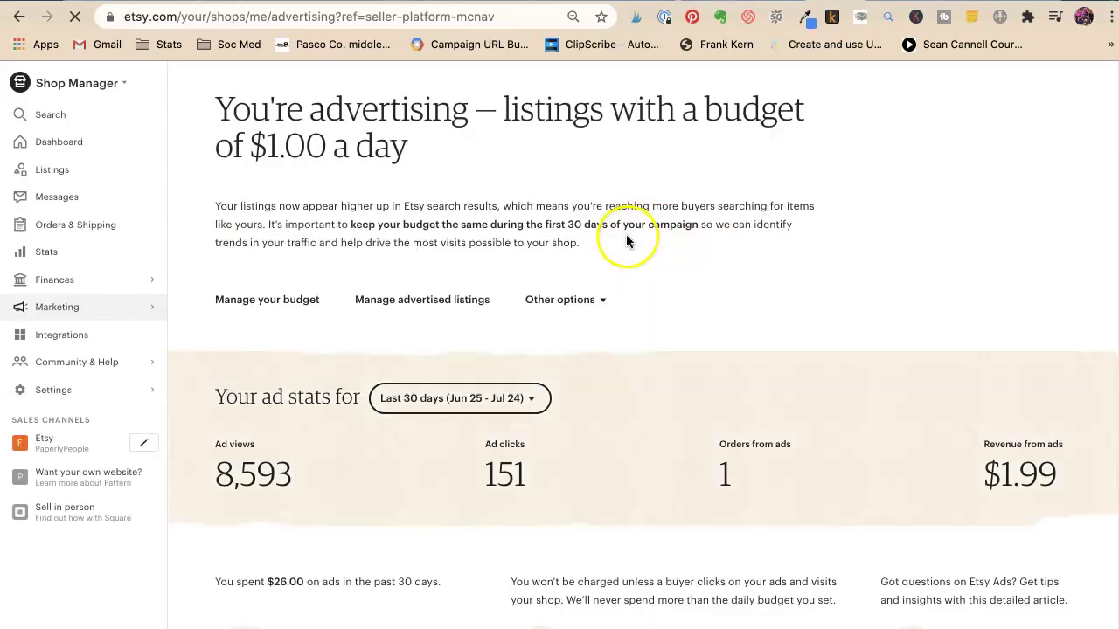
{"action": "scroll", "coordinate": [533, 200], "scroll_direction": "down", "scroll_amount": 8}
{"action": "scroll", "coordinate": [535, 201], "scroll_direction": "down", "scroll_amount": 12}
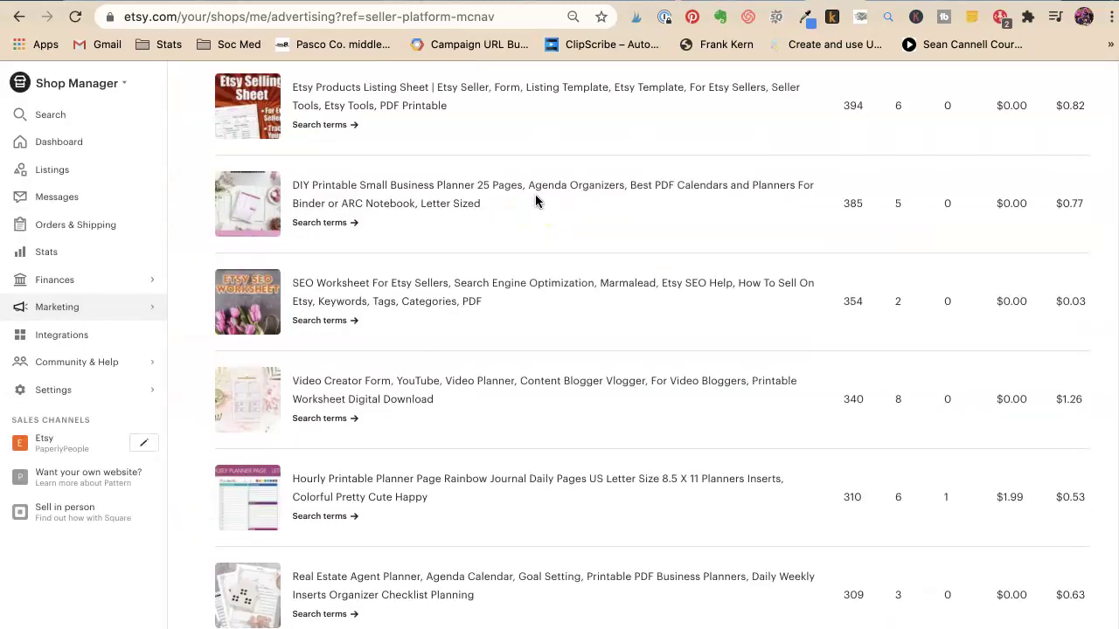
{"action": "scroll", "coordinate": [535, 201], "scroll_direction": "down", "scroll_amount": 7}
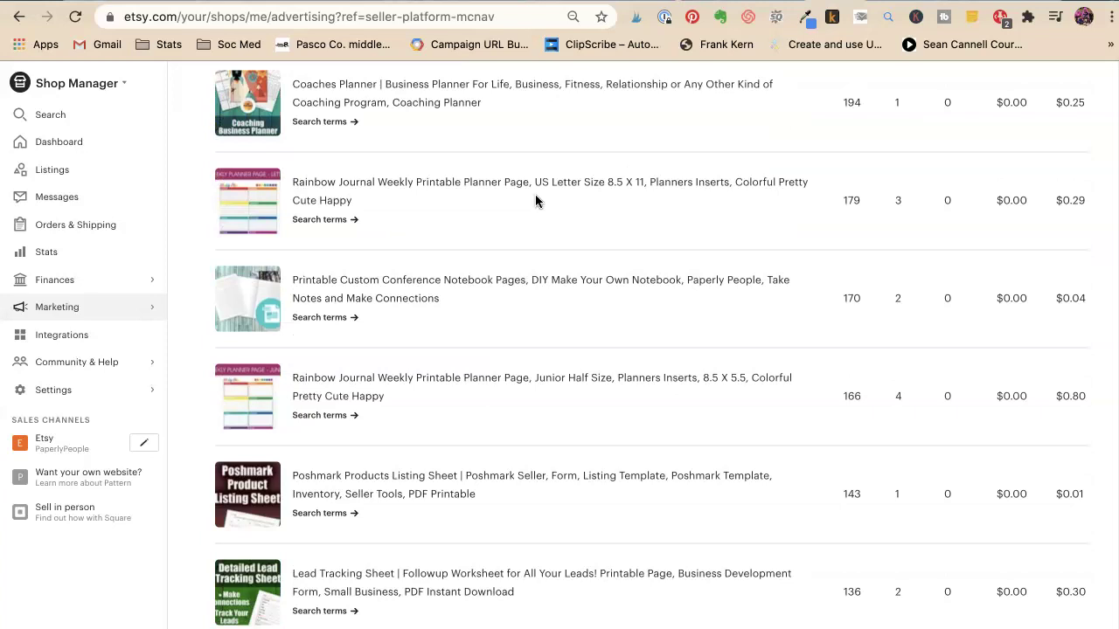
{"action": "left_click", "coordinate": [546, 212]}
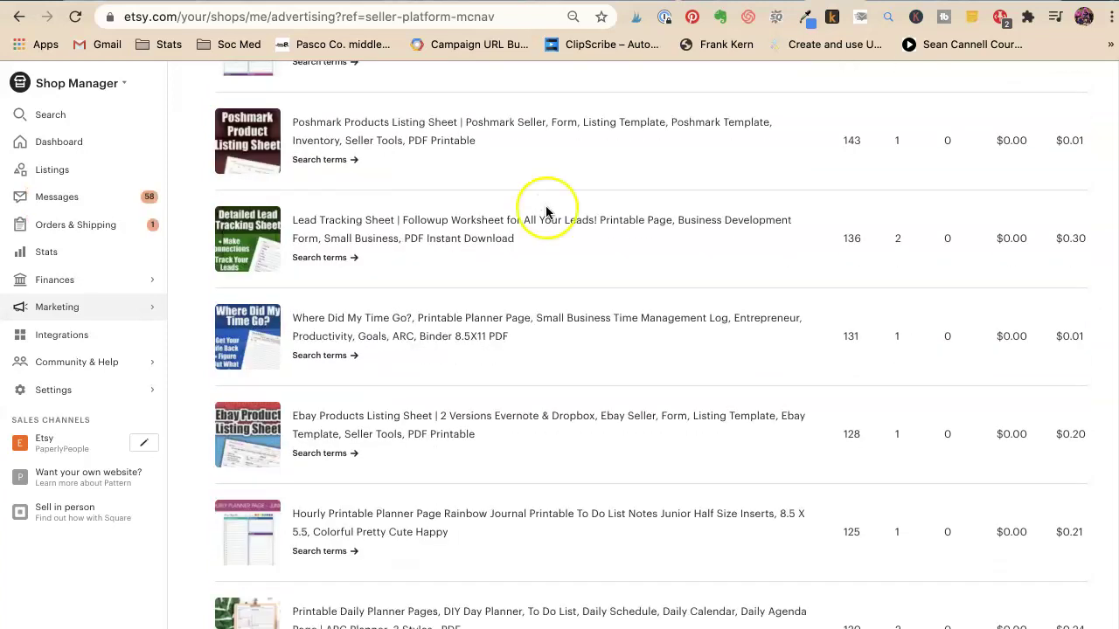
Show the Ebay Products Listing Sheet ad's search terms, with 'ebay' at 27 impressions.
{"action": "left_click", "coordinate": [325, 459]}
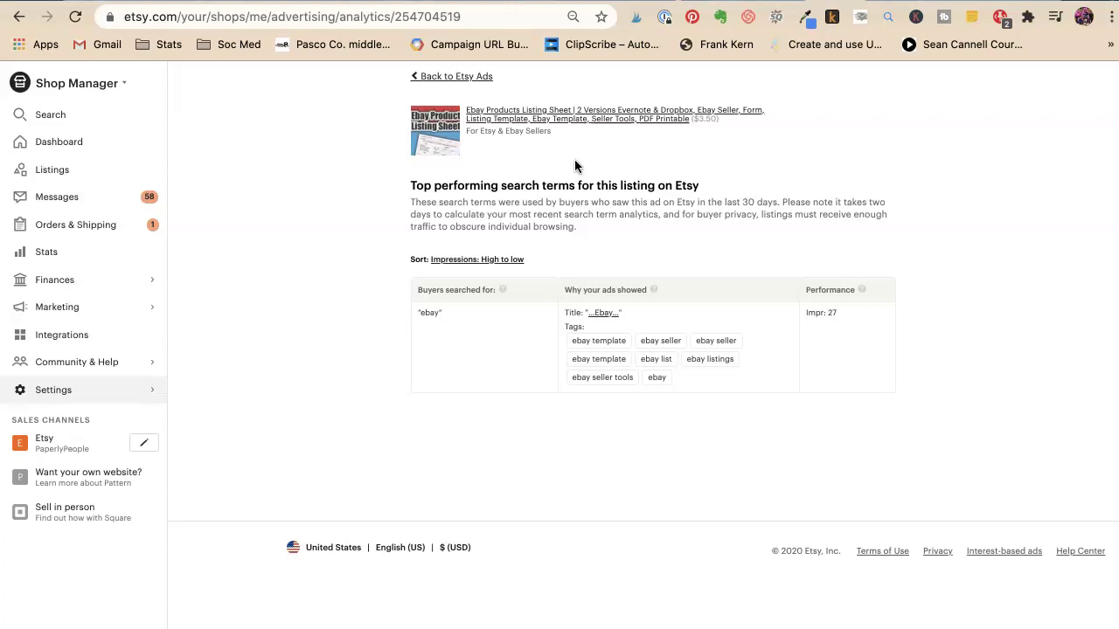
{"action": "left_click", "coordinate": [591, 142]}
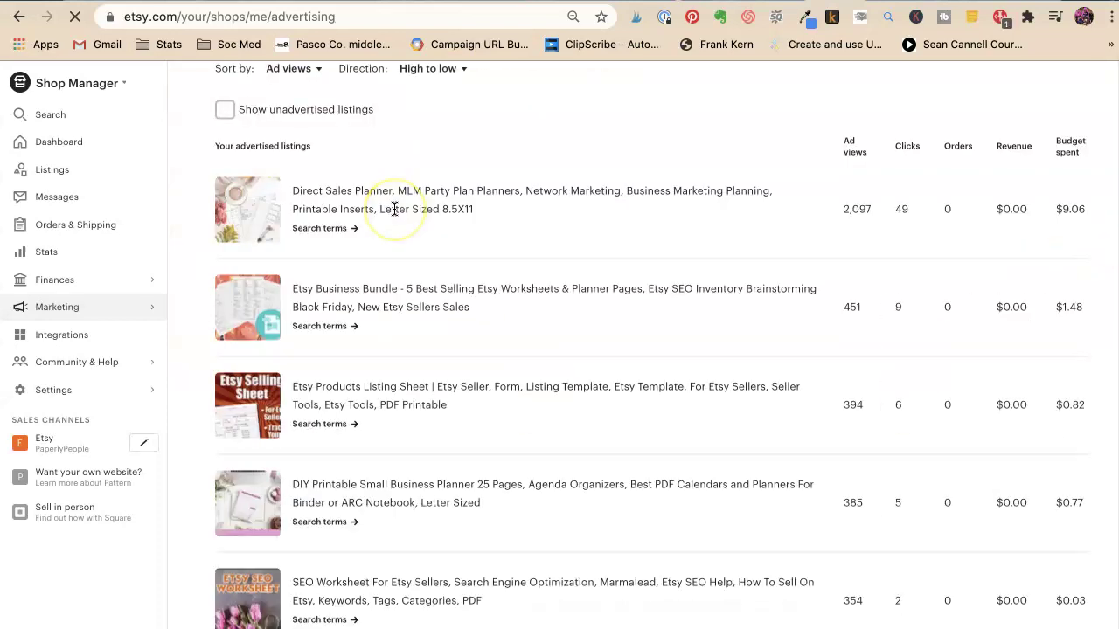
{"action": "scroll", "coordinate": [395, 209], "scroll_direction": "down", "scroll_amount": 1}
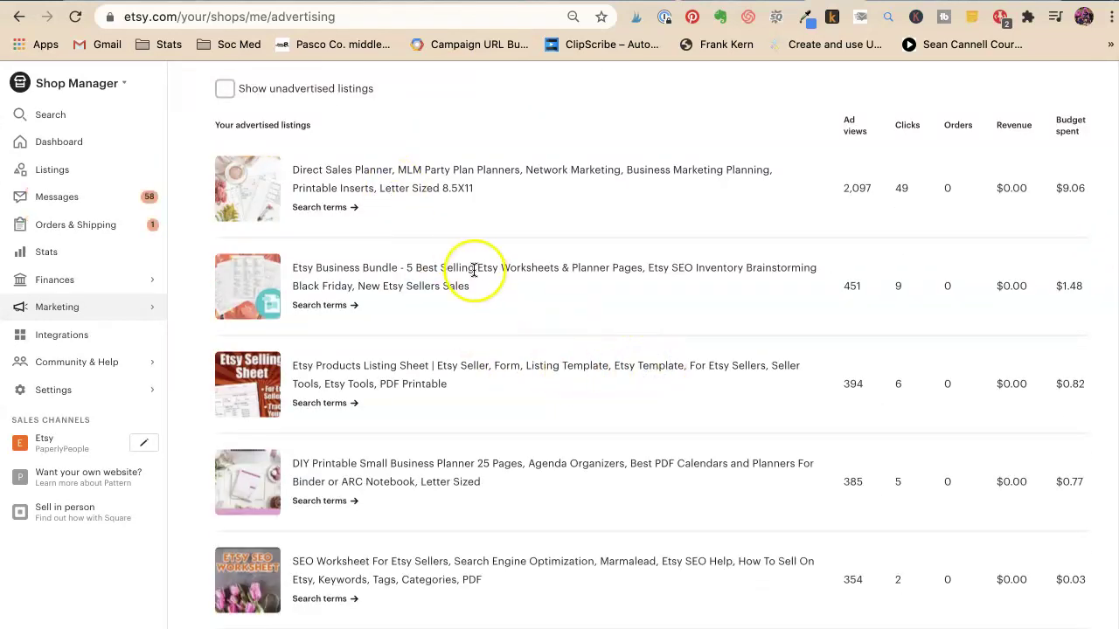
{"action": "scroll", "coordinate": [473, 271], "scroll_direction": "down", "scroll_amount": 4}
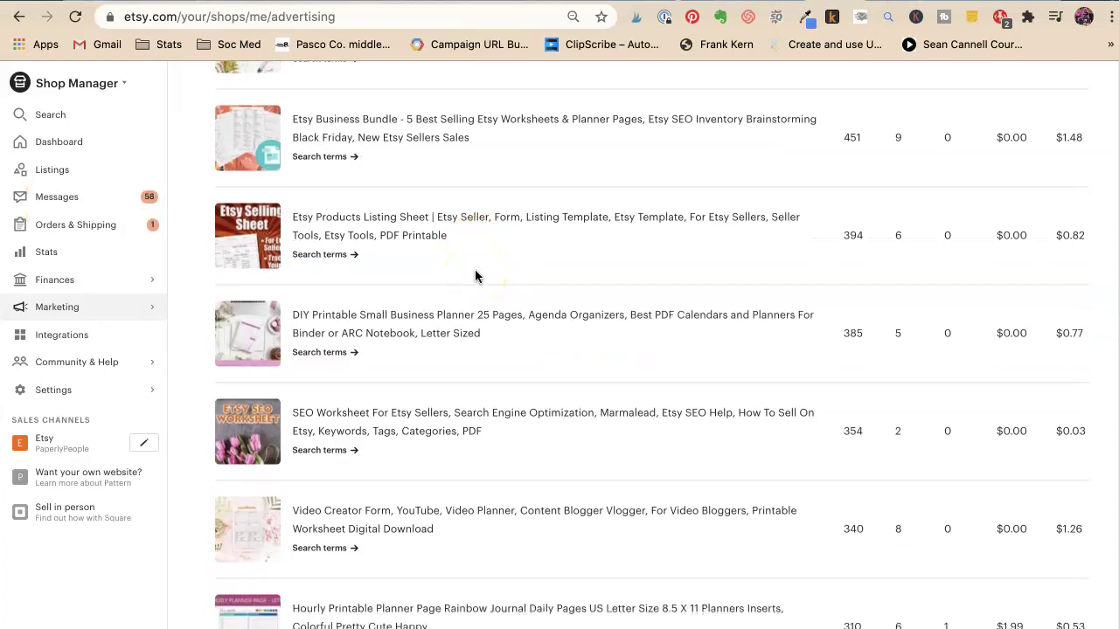
{"action": "scroll", "coordinate": [478, 276], "scroll_direction": "down", "scroll_amount": 1}
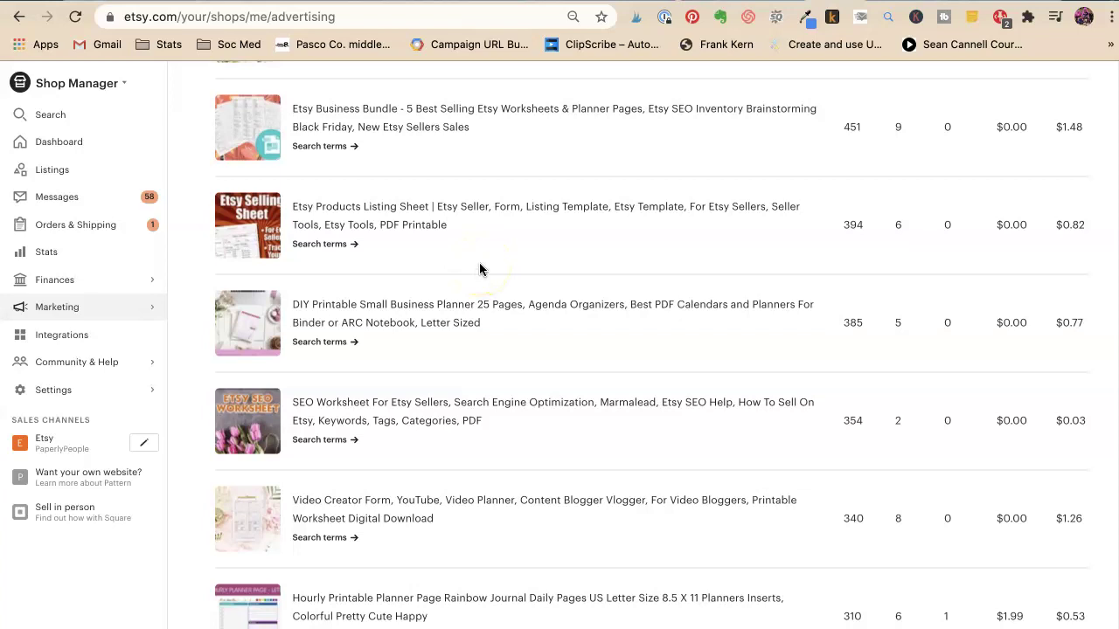
{"action": "scroll", "coordinate": [470, 262], "scroll_direction": "down", "scroll_amount": 3}
{"action": "scroll", "coordinate": [470, 262], "scroll_direction": "down", "scroll_amount": 4}
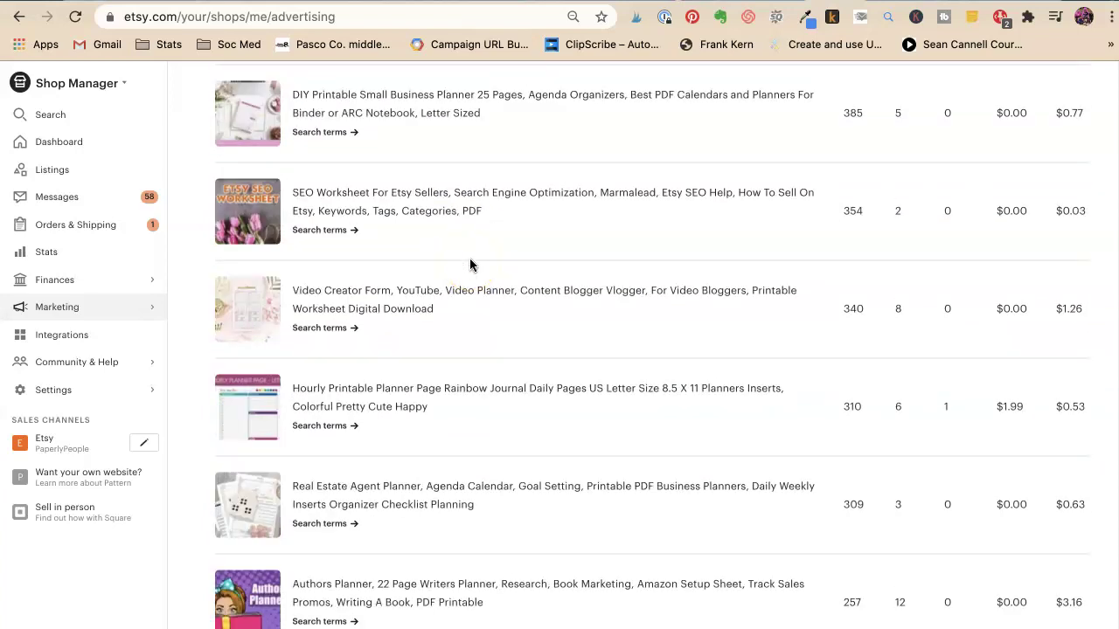
{"action": "scroll", "coordinate": [469, 260], "scroll_direction": "down", "scroll_amount": 5}
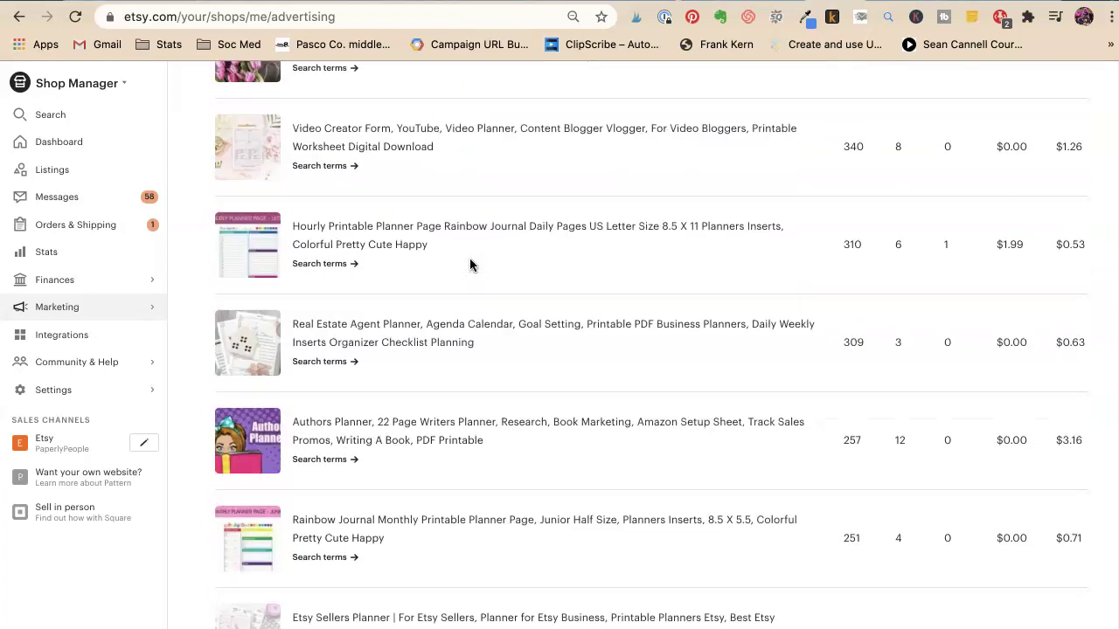
{"action": "scroll", "coordinate": [469, 262], "scroll_direction": "down", "scroll_amount": 1}
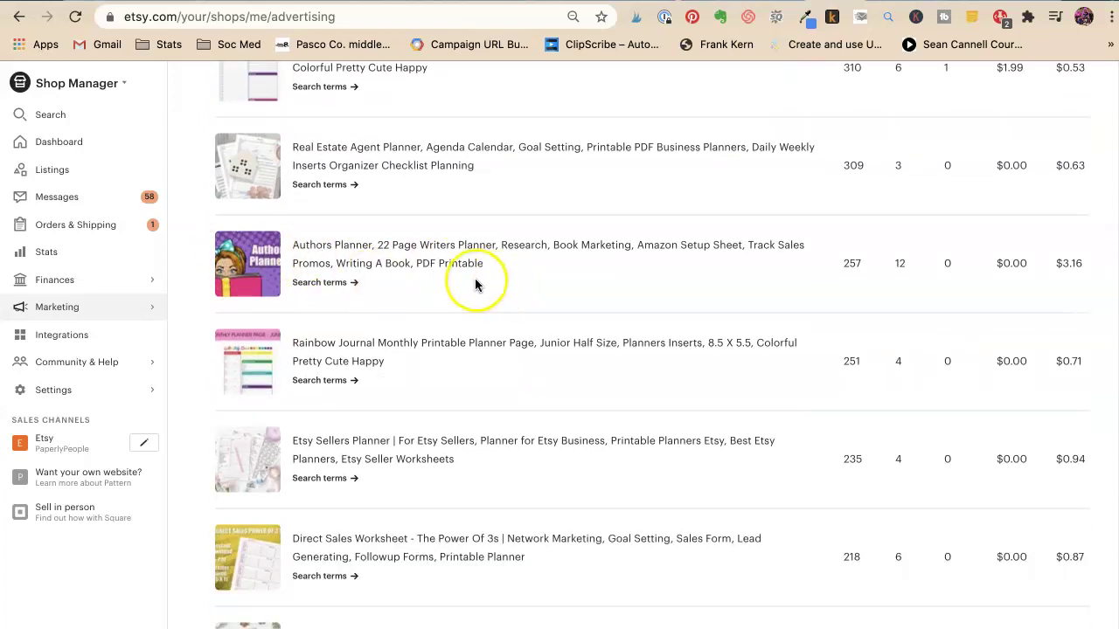
{"action": "scroll", "coordinate": [472, 257], "scroll_direction": "down", "scroll_amount": 2}
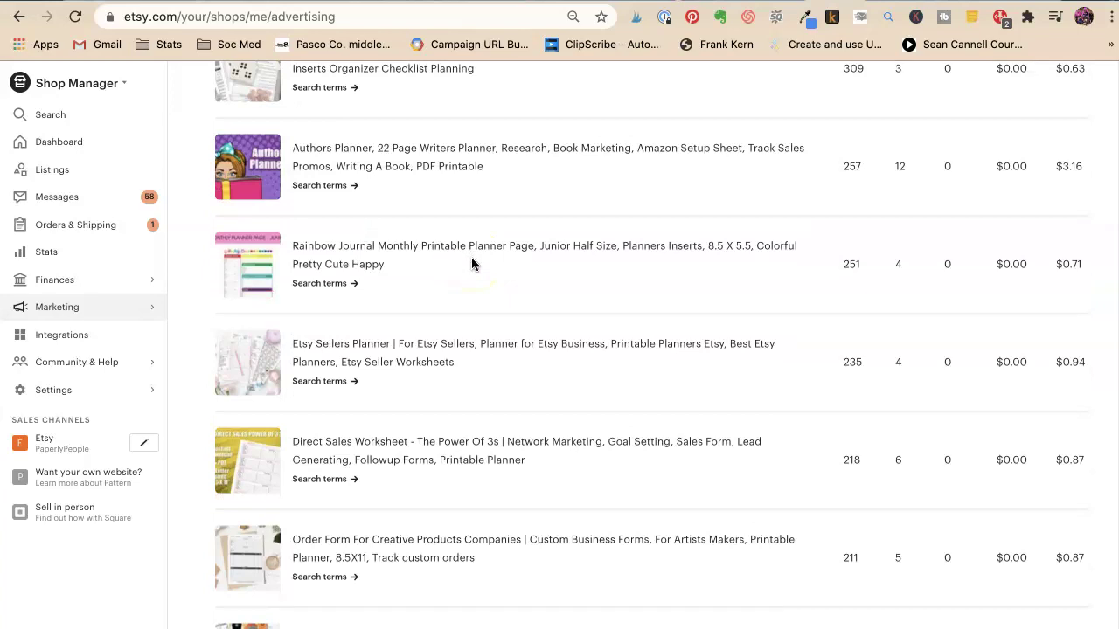
{"action": "scroll", "coordinate": [472, 260], "scroll_direction": "down", "scroll_amount": 3}
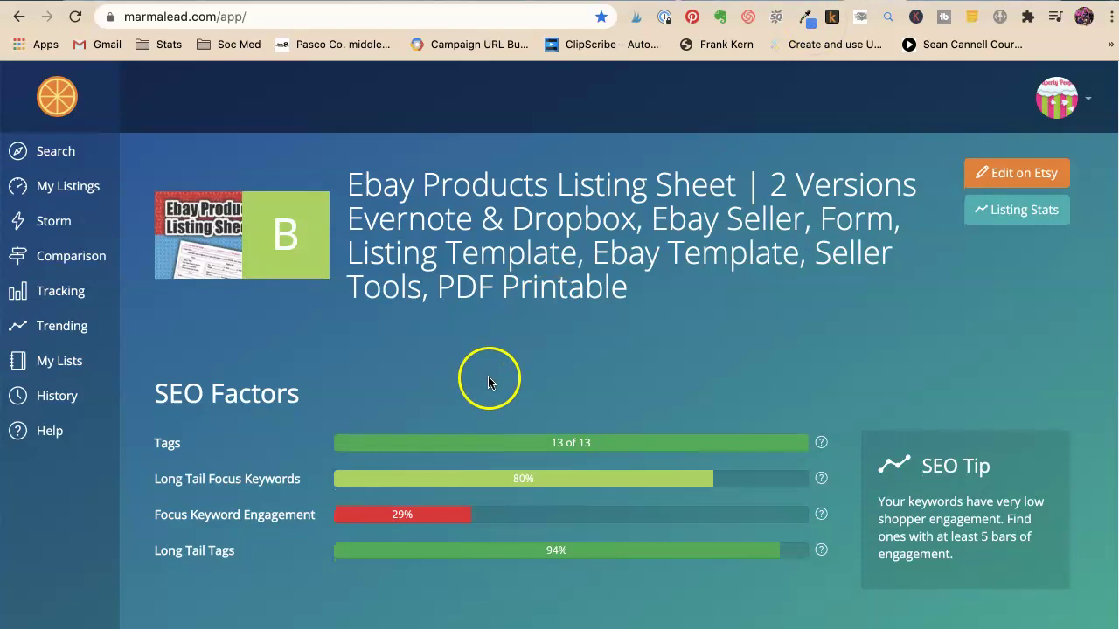
Scroll the Ebay listing's Marmalead report to its 8-entry Non Focus Keywords table.
{"action": "scroll", "coordinate": [489, 381], "scroll_direction": "down", "scroll_amount": 15}
{"action": "scroll", "coordinate": [490, 384], "scroll_direction": "up", "scroll_amount": 4}
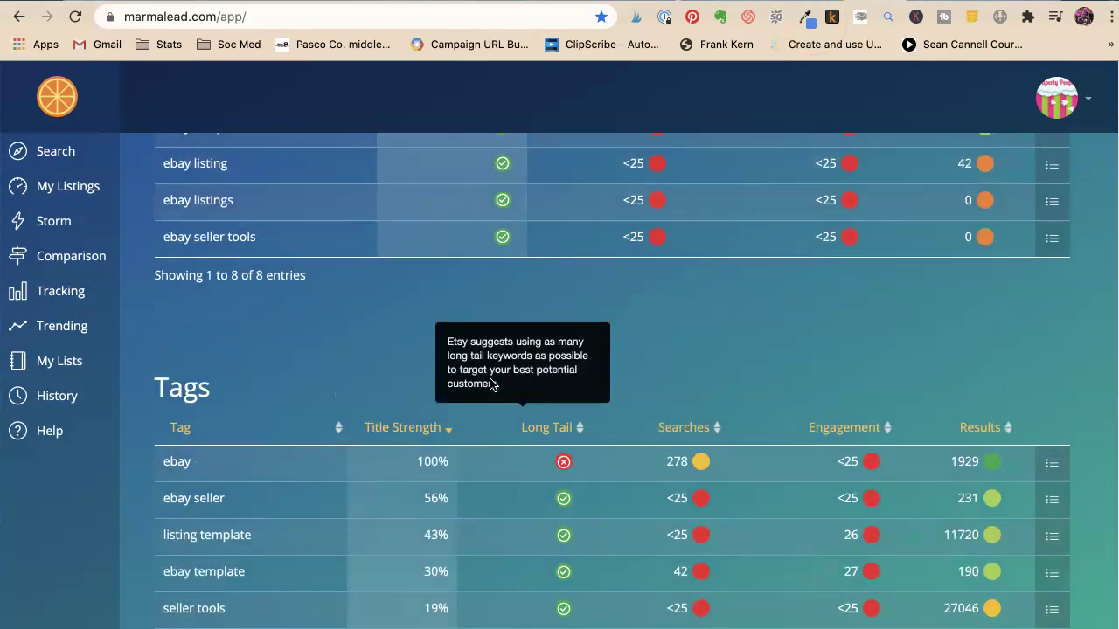
{"action": "scroll", "coordinate": [492, 385], "scroll_direction": "down", "scroll_amount": 6}
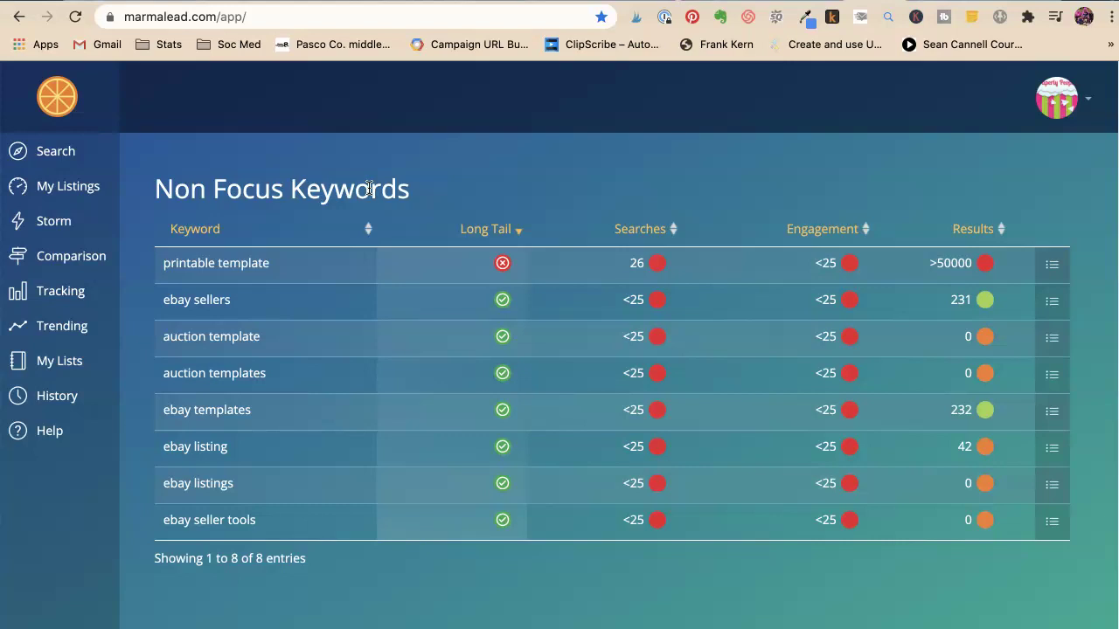
From My Listings, open the Real Estate Marketing - Perfect Listing Blog Post Worksheet analysis.
{"action": "left_click", "coordinate": [39, 191]}
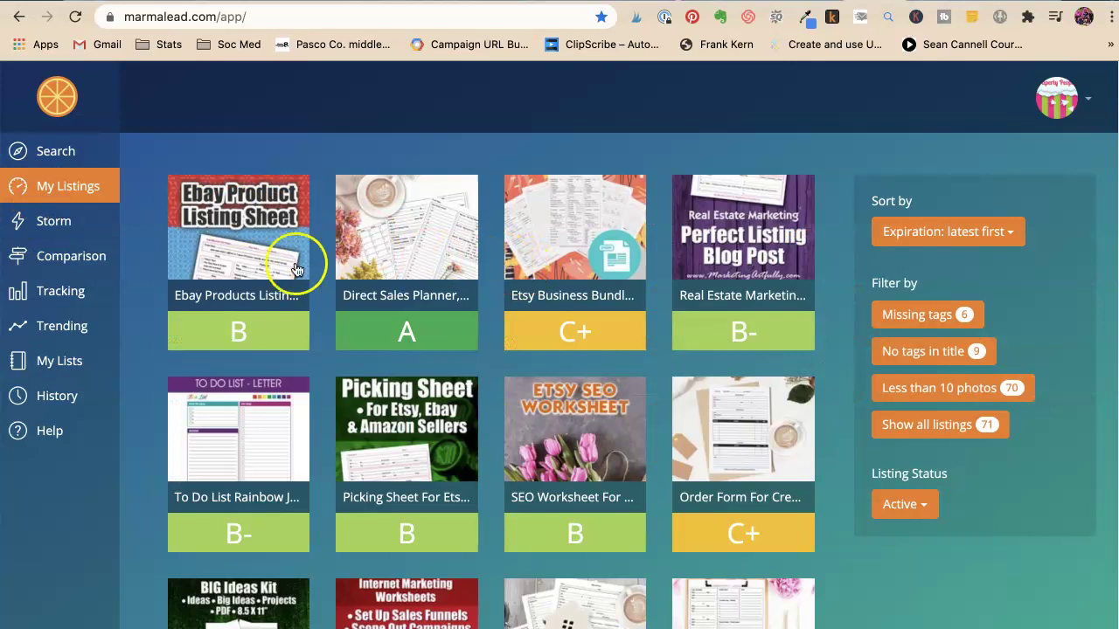
{"action": "scroll", "coordinate": [297, 295], "scroll_direction": "down", "scroll_amount": 1}
{"action": "scroll", "coordinate": [296, 278], "scroll_direction": "down", "scroll_amount": 1}
{"action": "left_click", "coordinate": [760, 167]}
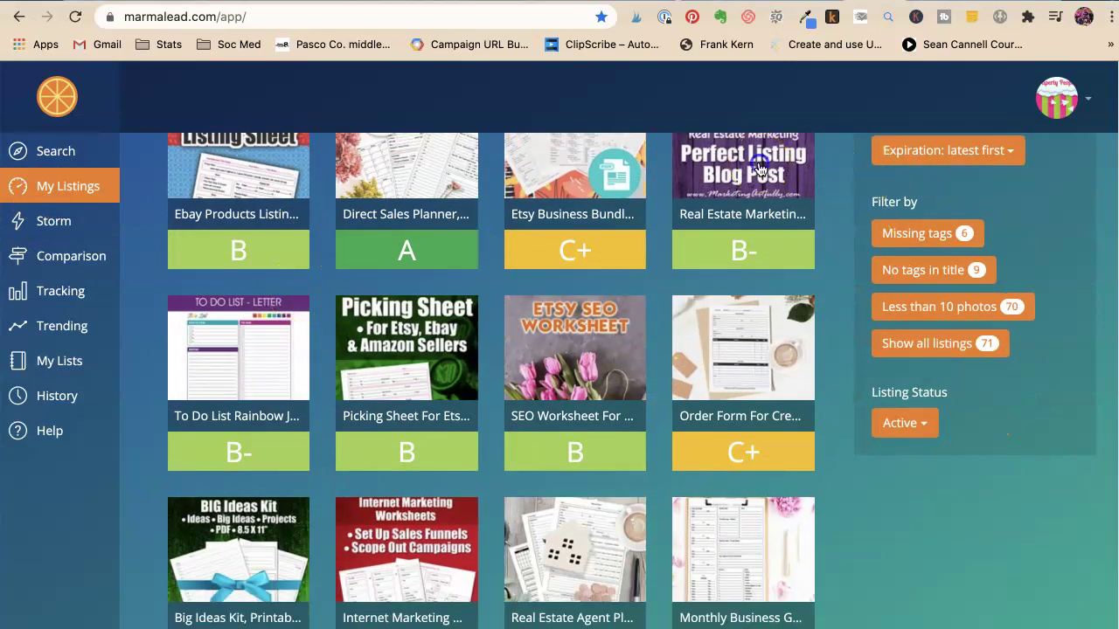
Scroll through the Non Focus Keywords table and select 'Blog' in the listing title.
{"action": "scroll", "coordinate": [370, 257], "scroll_direction": "down", "scroll_amount": 1}
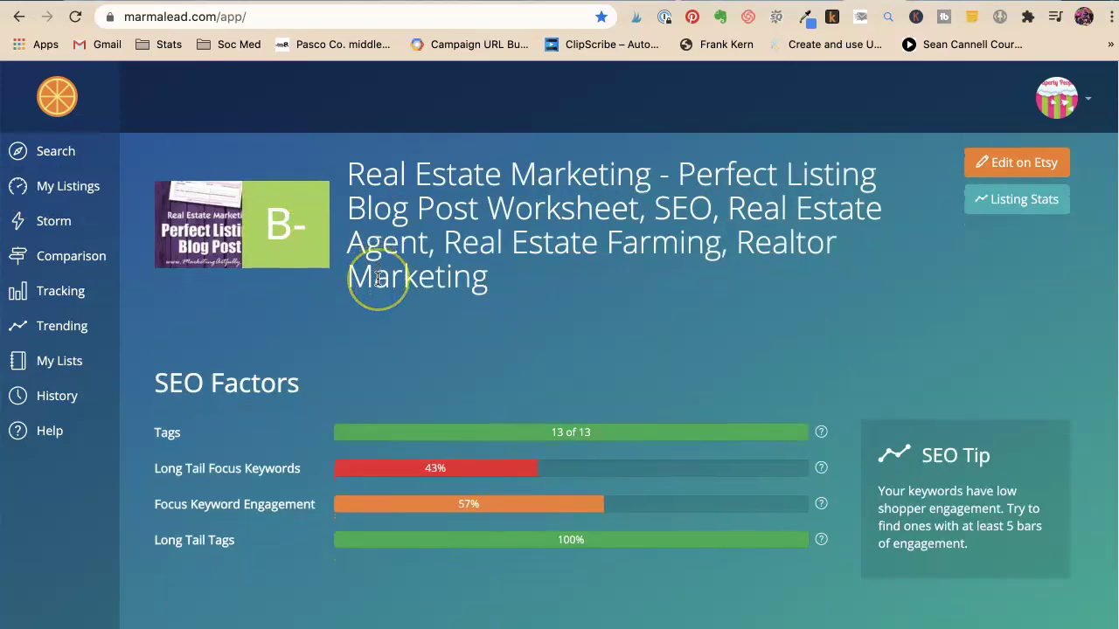
{"action": "scroll", "coordinate": [378, 278], "scroll_direction": "down", "scroll_amount": 15}
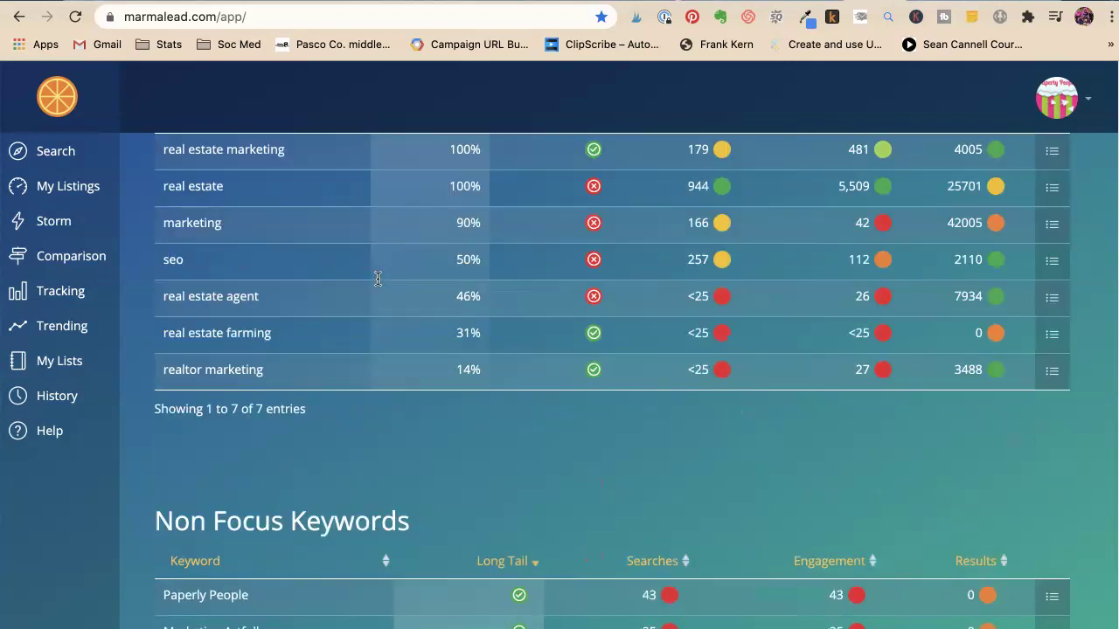
{"action": "scroll", "coordinate": [378, 278], "scroll_direction": "down", "scroll_amount": 1}
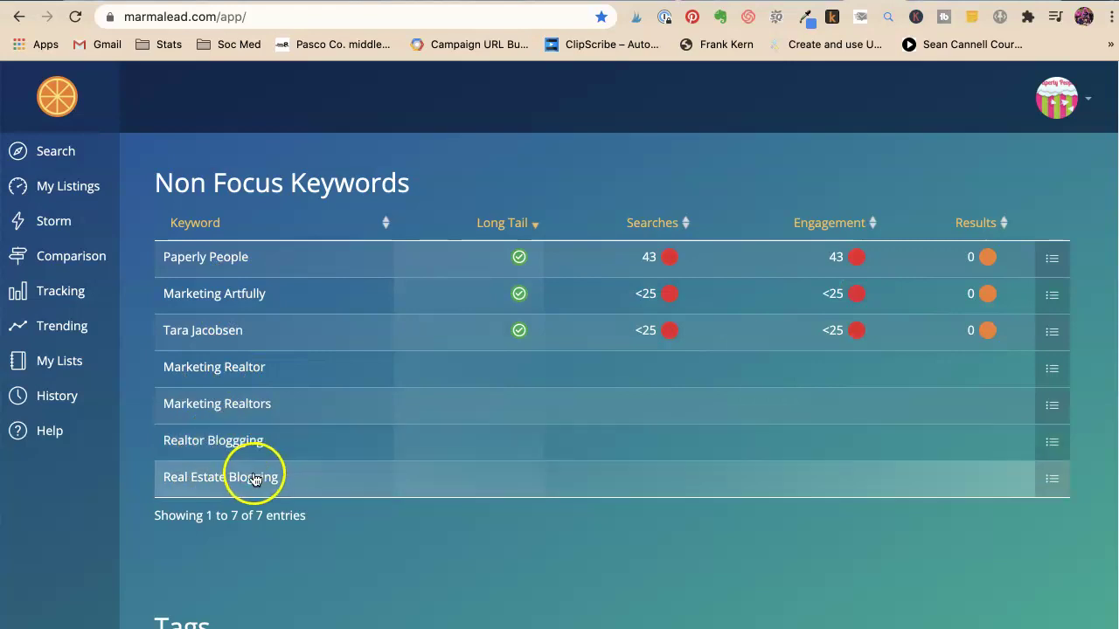
{"action": "scroll", "coordinate": [252, 448], "scroll_direction": "up", "scroll_amount": 15}
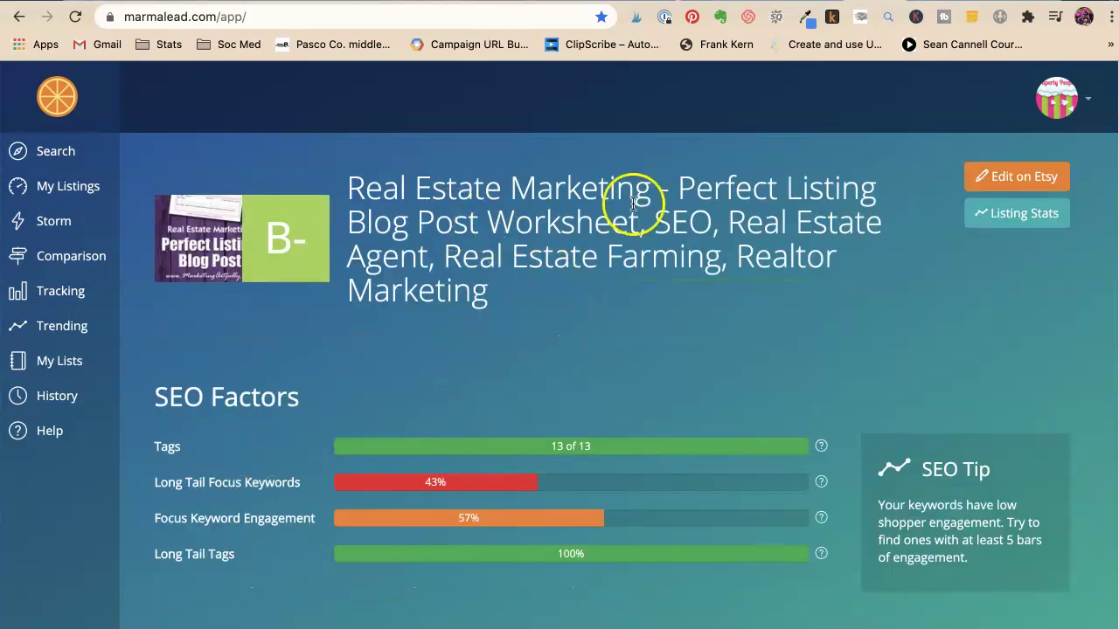
{"action": "double_click", "coordinate": [391, 225]}
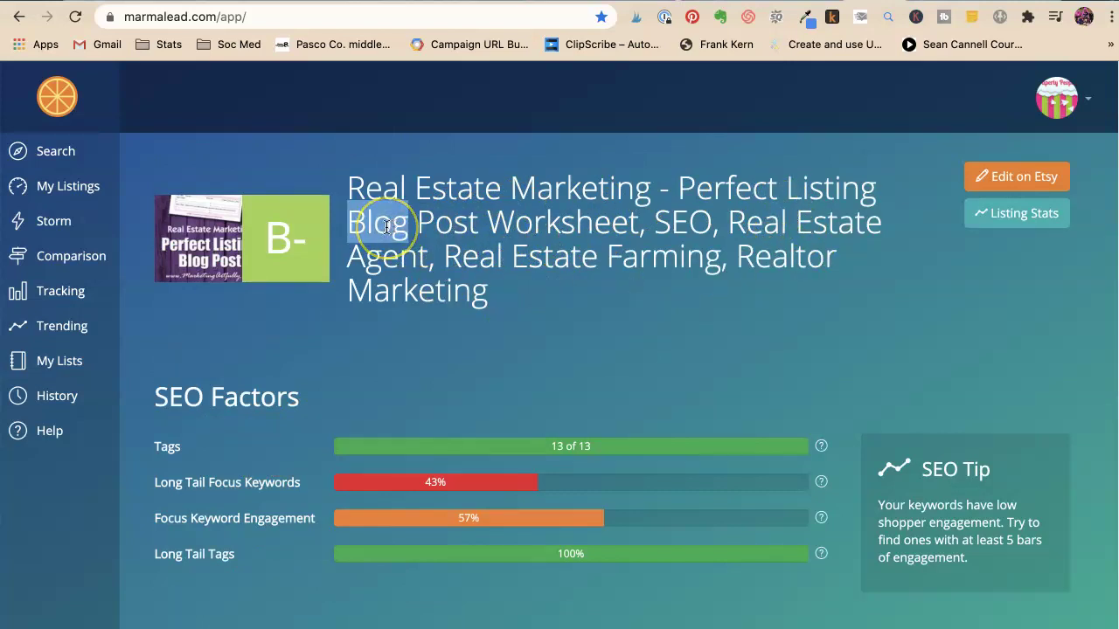
Review the Tags and Focus Keywords tables, led by 'real estate marketing' at 481 engagement.
{"action": "scroll", "coordinate": [394, 230], "scroll_direction": "down", "scroll_amount": 5}
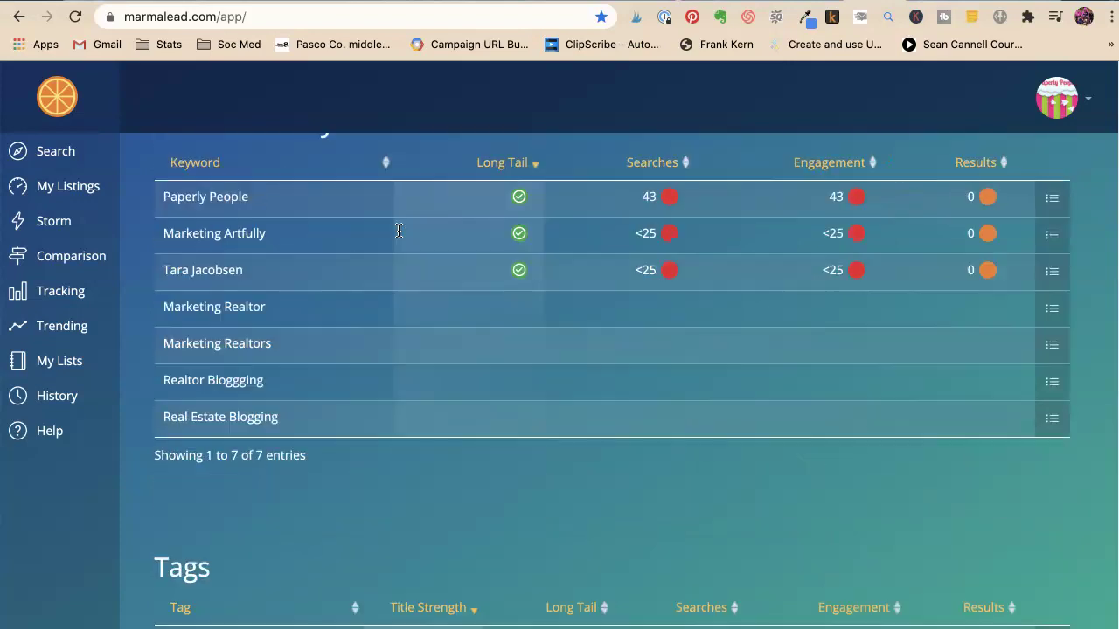
{"action": "scroll", "coordinate": [399, 231], "scroll_direction": "down", "scroll_amount": 7}
{"action": "scroll", "coordinate": [398, 230], "scroll_direction": "up", "scroll_amount": 4}
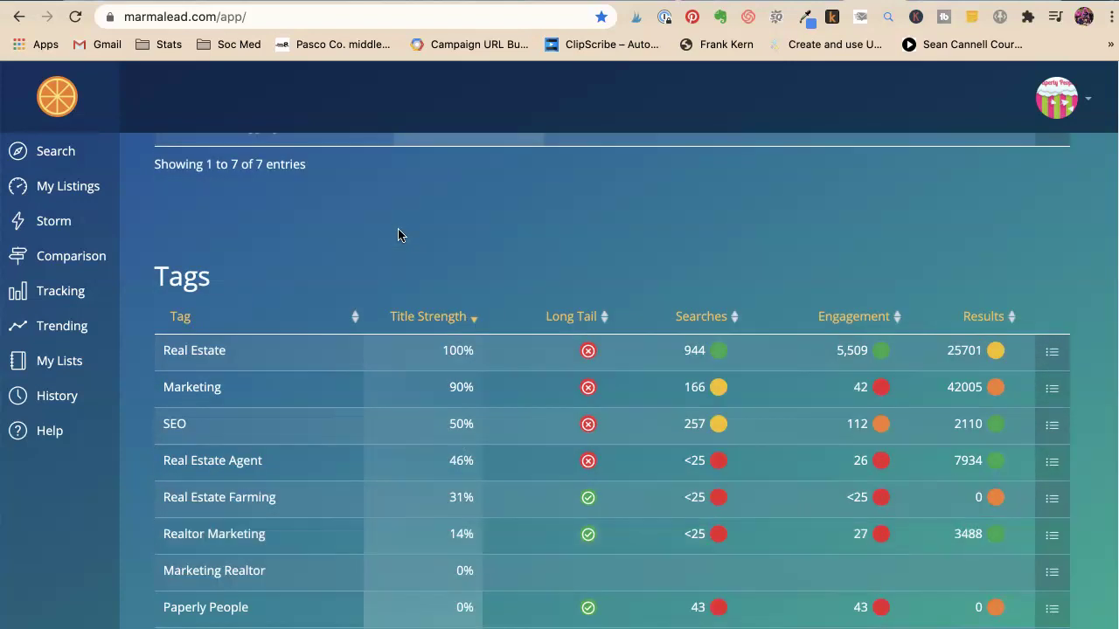
{"action": "scroll", "coordinate": [398, 234], "scroll_direction": "down", "scroll_amount": 4}
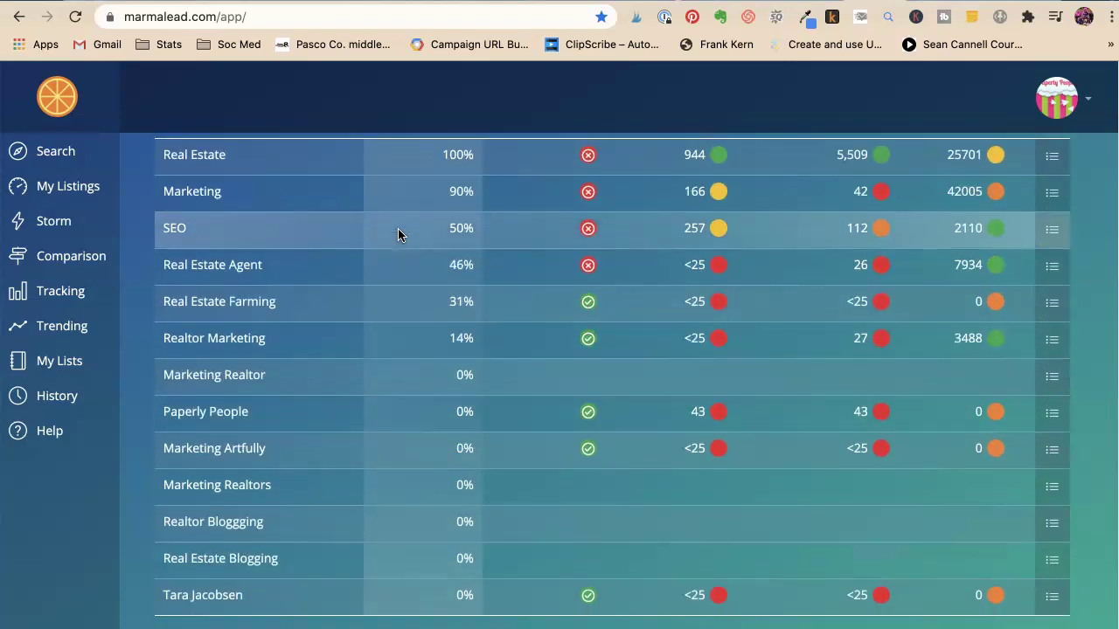
{"action": "scroll", "coordinate": [397, 234], "scroll_direction": "down", "scroll_amount": 1}
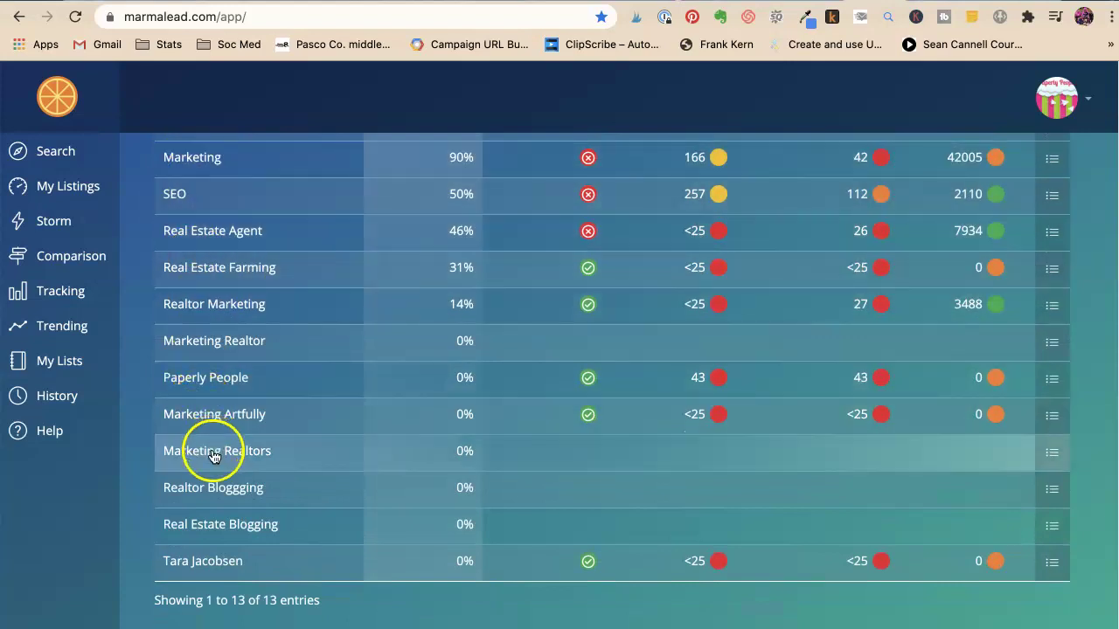
{"action": "scroll", "coordinate": [436, 420], "scroll_direction": "up", "scroll_amount": 5}
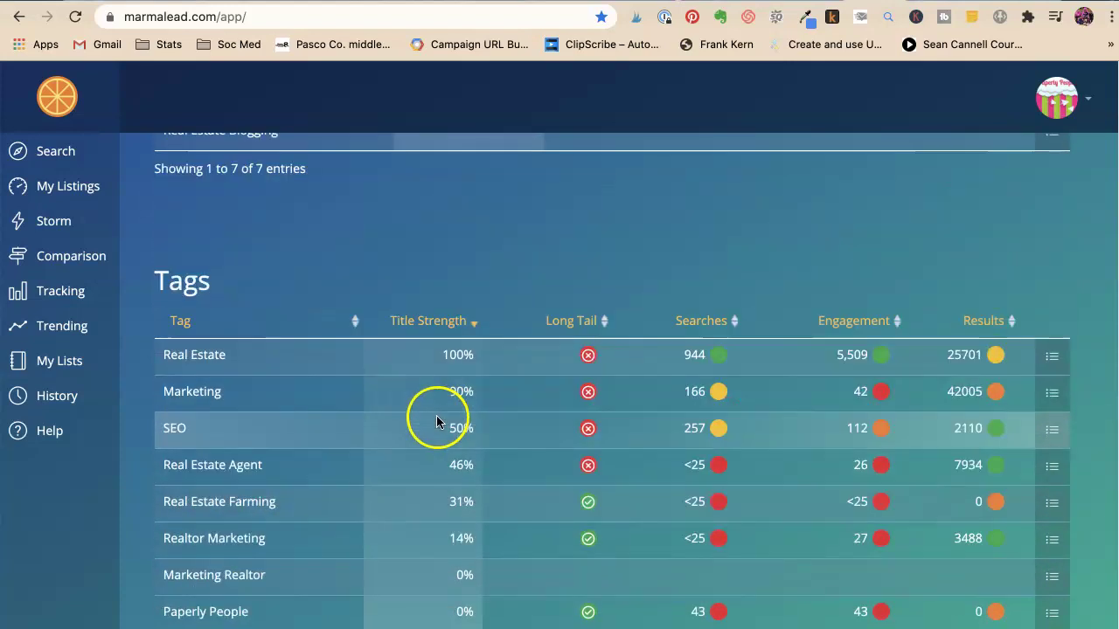
{"action": "scroll", "coordinate": [436, 418], "scroll_direction": "up", "scroll_amount": 5}
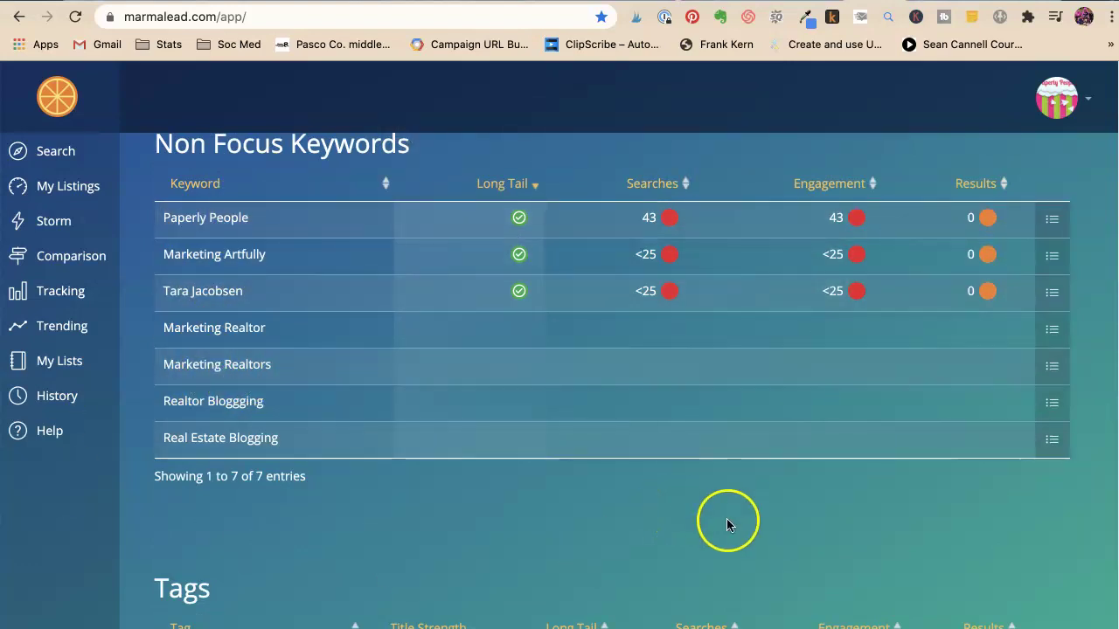
{"action": "scroll", "coordinate": [691, 542], "scroll_direction": "up", "scroll_amount": 10}
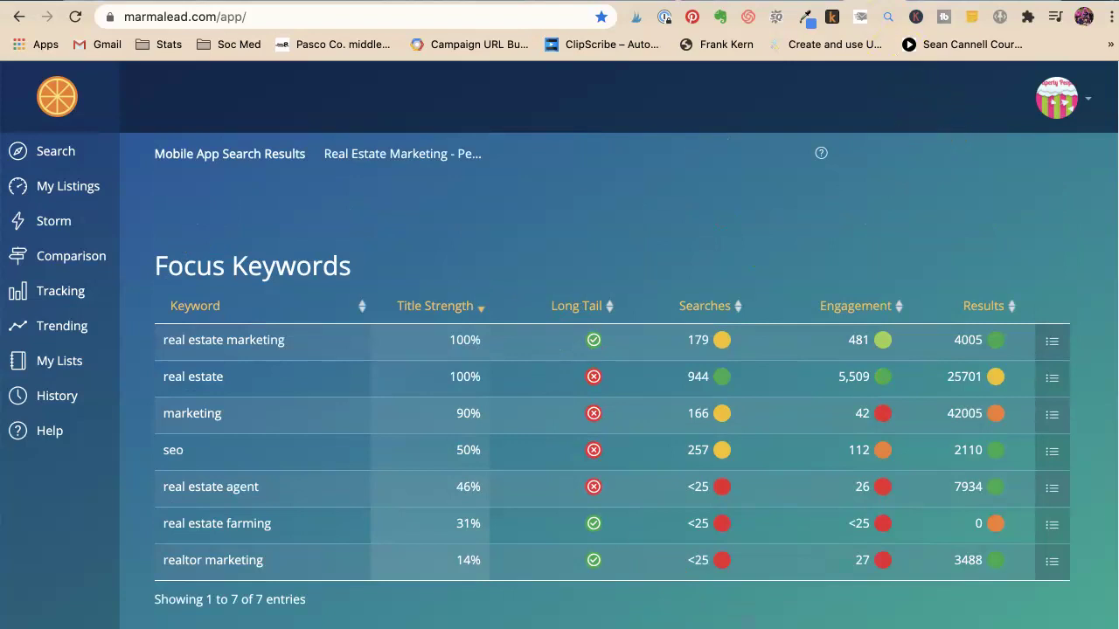
Return to the Ebay listing's ad analytics and scroll through the 'Buyers searched for' table.
{"action": "key", "text": "ctrl+Tab"}
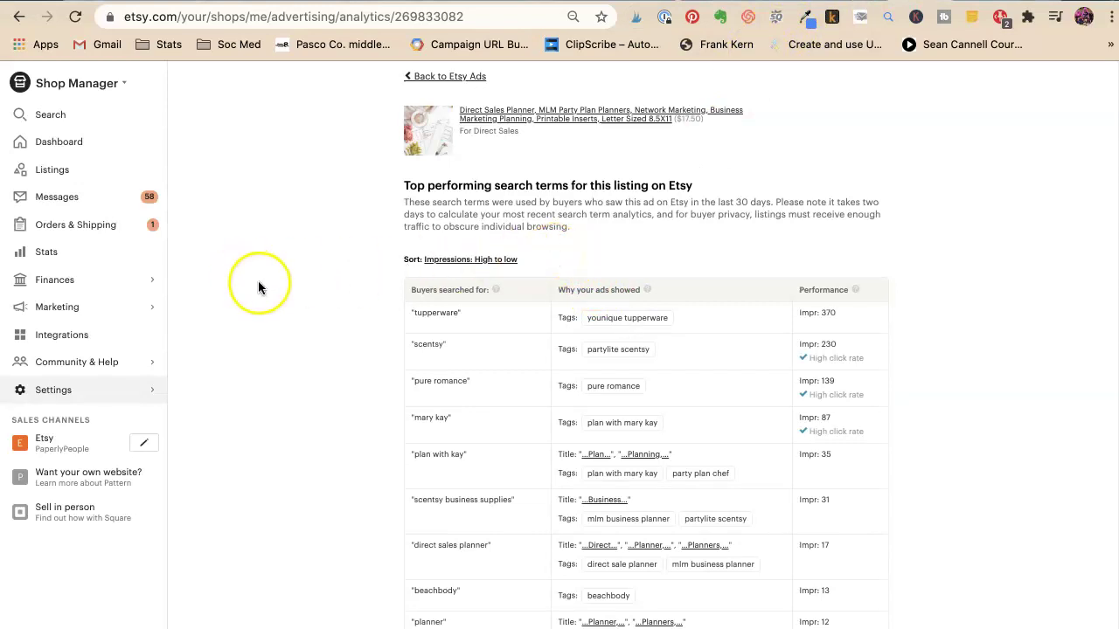
{"action": "scroll", "coordinate": [261, 284], "scroll_direction": "down", "scroll_amount": 1}
{"action": "scroll", "coordinate": [262, 289], "scroll_direction": "down", "scroll_amount": 3}
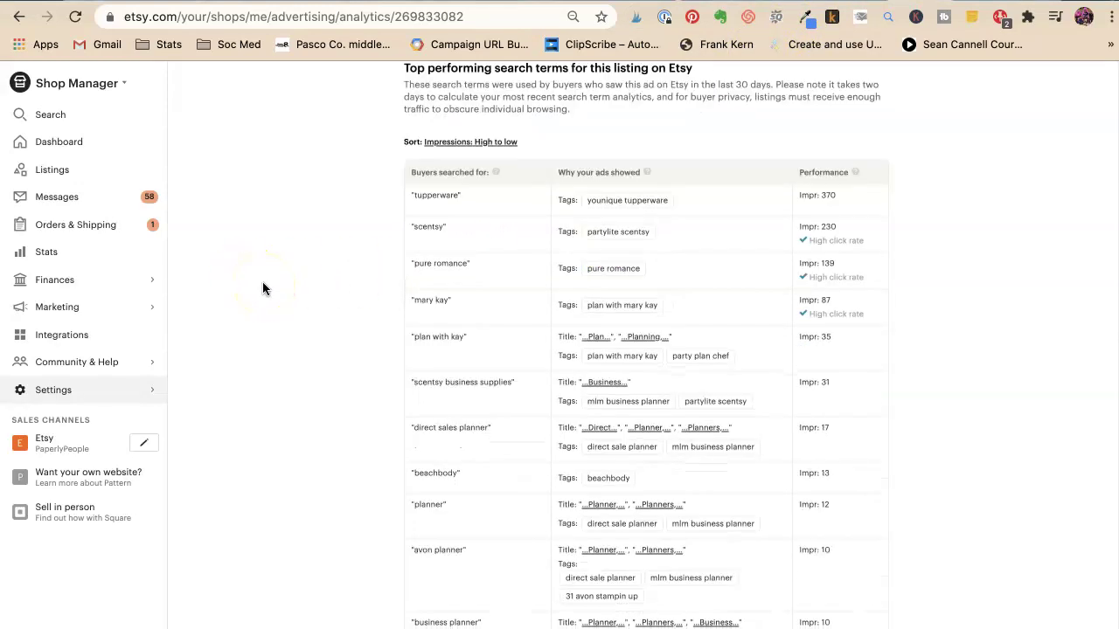
{"action": "scroll", "coordinate": [264, 289], "scroll_direction": "down", "scroll_amount": 1}
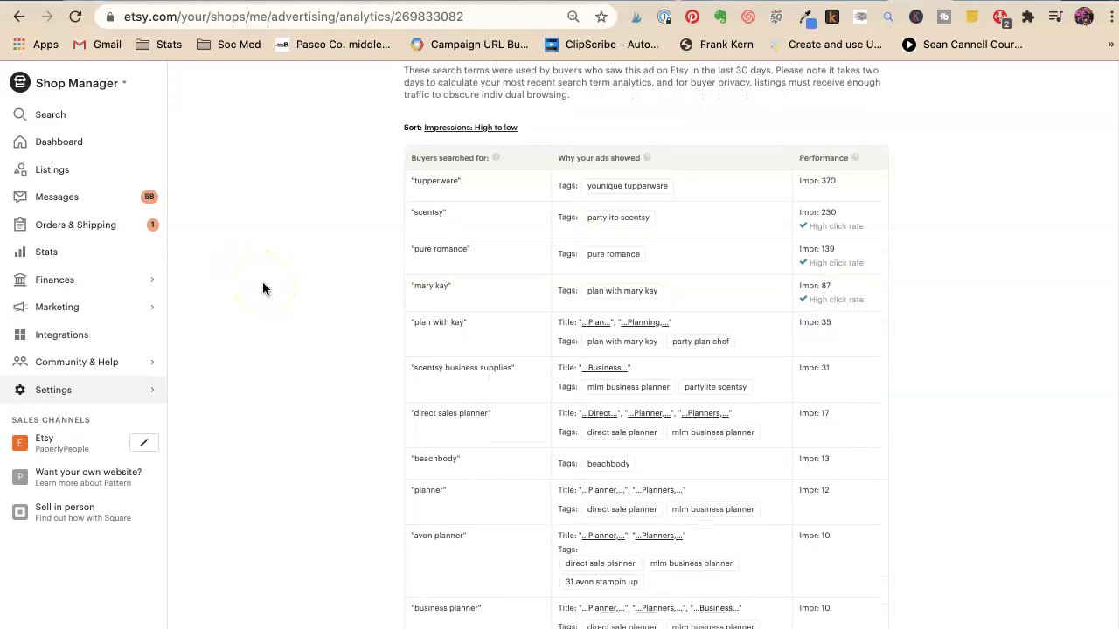
{"action": "scroll", "coordinate": [263, 289], "scroll_direction": "down", "scroll_amount": 3}
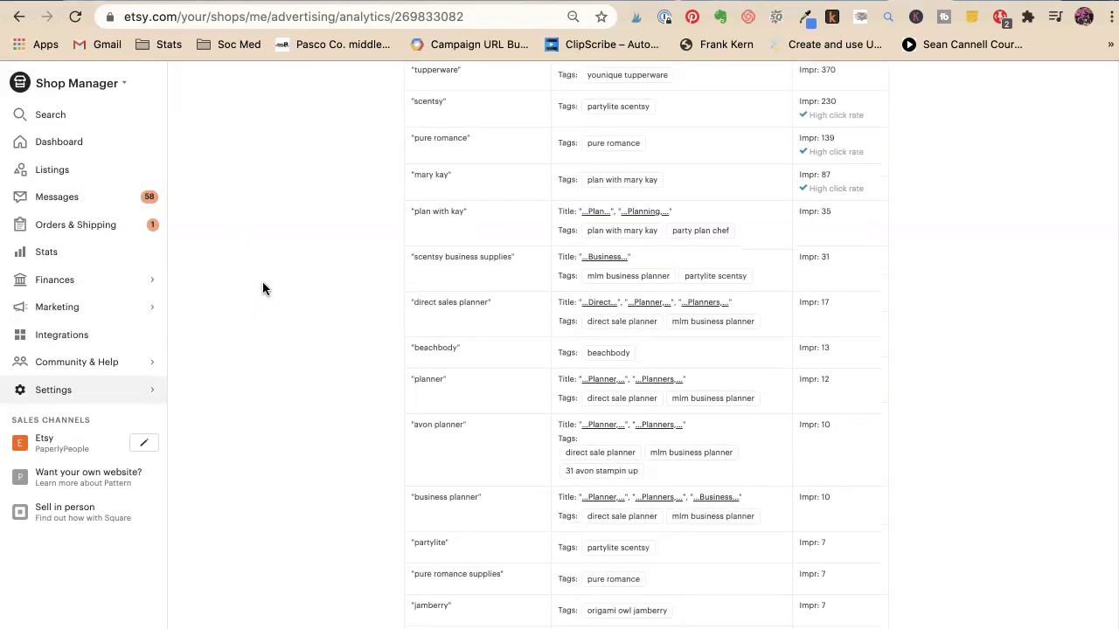
{"action": "scroll", "coordinate": [262, 288], "scroll_direction": "down", "scroll_amount": 1}
{"action": "scroll", "coordinate": [262, 289], "scroll_direction": "up", "scroll_amount": 5}
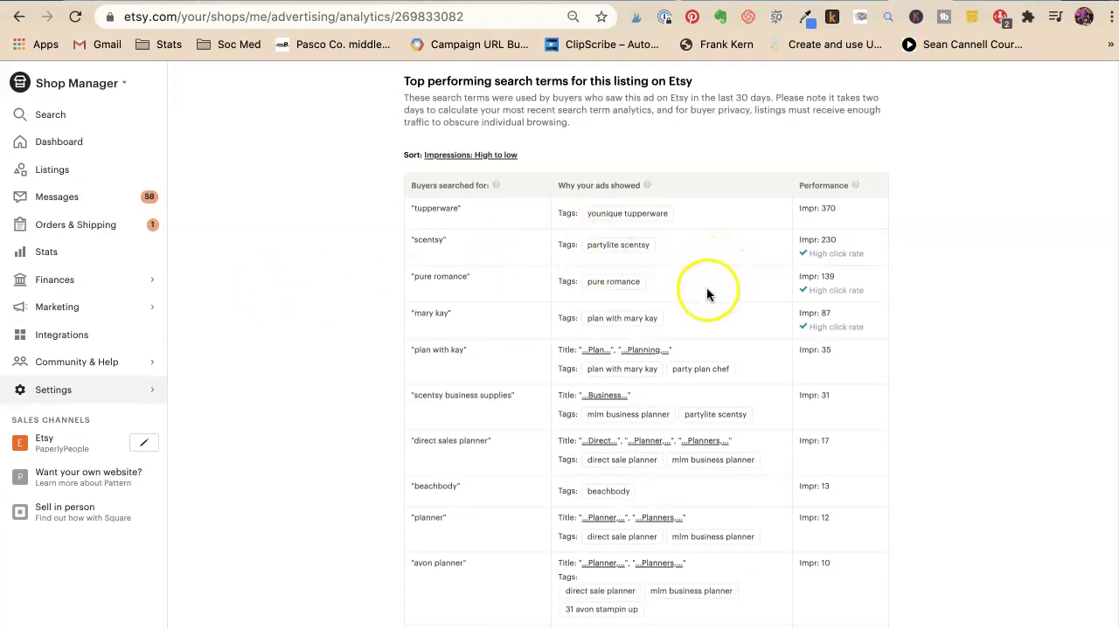
{"action": "scroll", "coordinate": [704, 289], "scroll_direction": "down", "scroll_amount": 1}
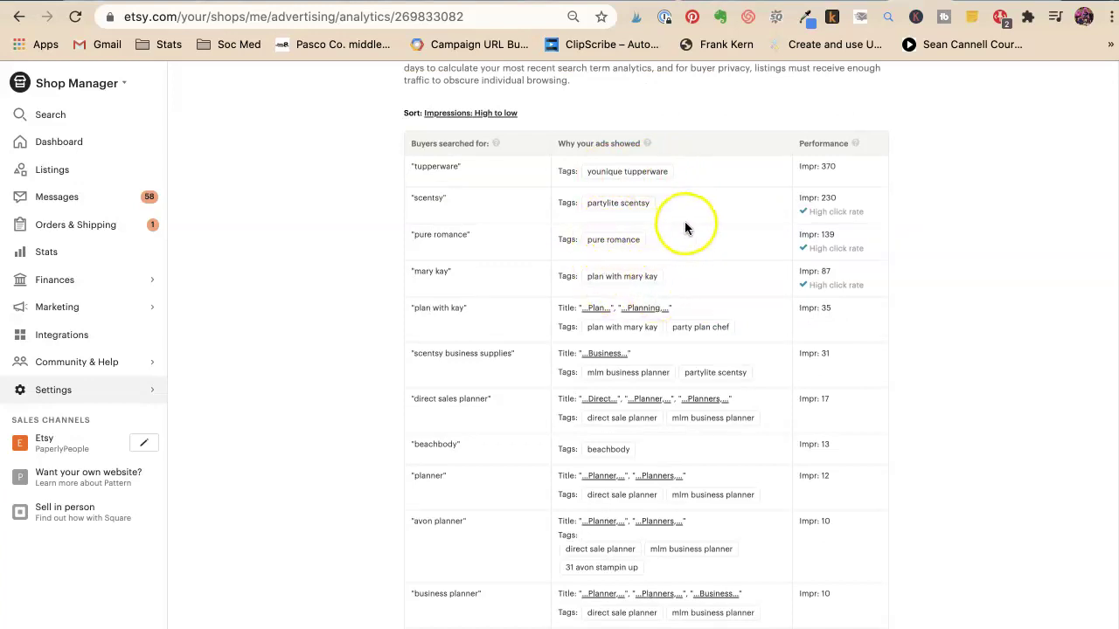
{"action": "scroll", "coordinate": [756, 346], "scroll_direction": "down", "scroll_amount": 1}
{"action": "scroll", "coordinate": [756, 345], "scroll_direction": "down", "scroll_amount": 1}
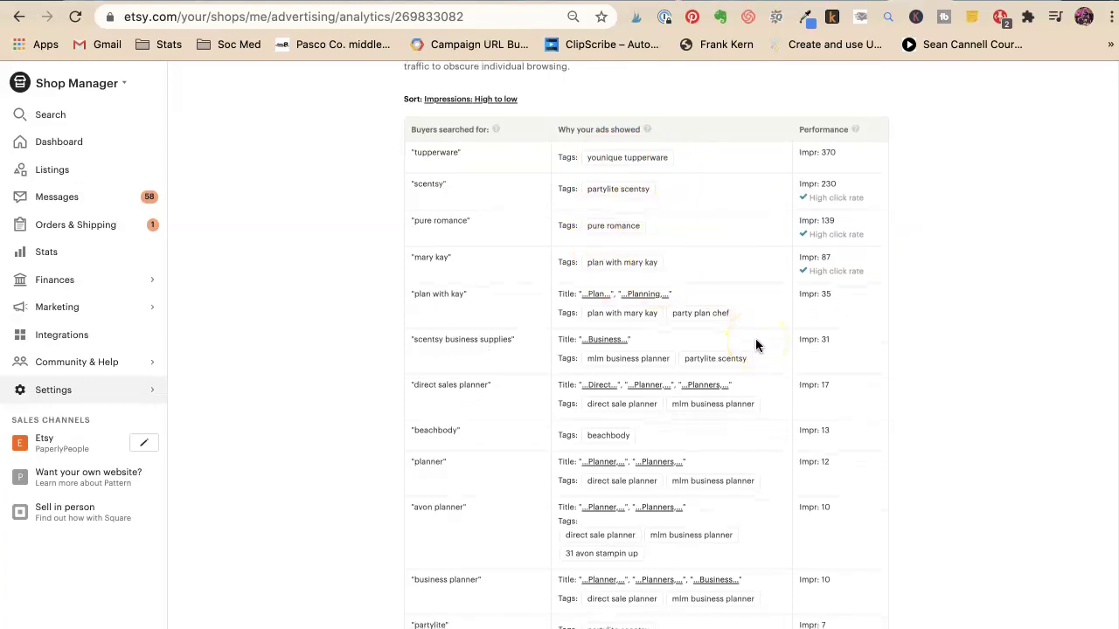
{"action": "scroll", "coordinate": [756, 345], "scroll_direction": "down", "scroll_amount": 1}
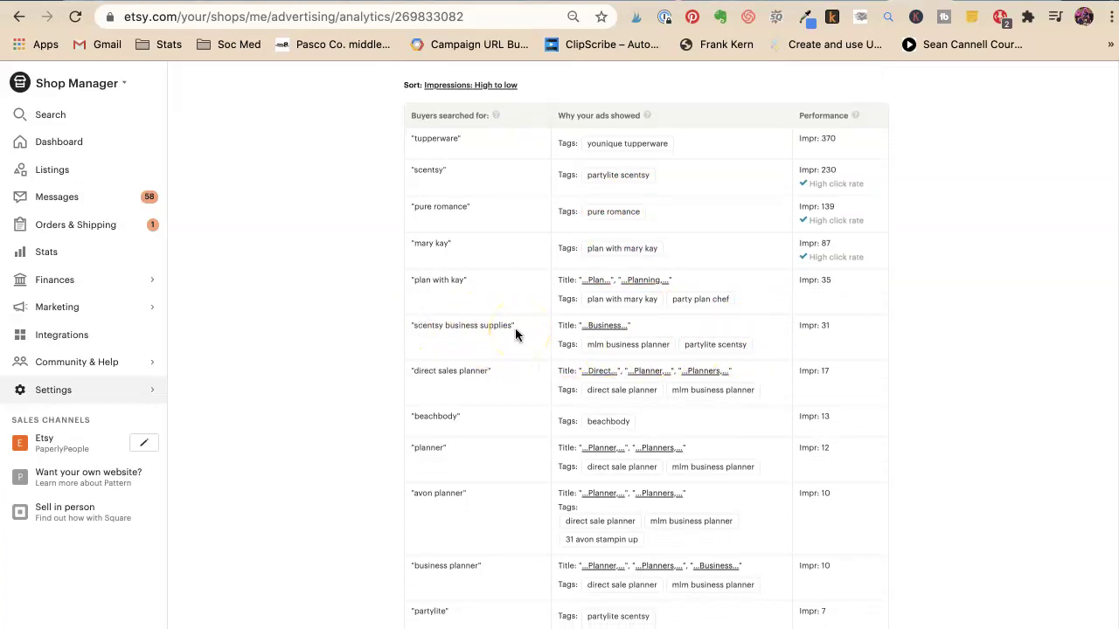
Highlight 'business supplies' in the scentsy search term, then open another seller's shop page.
{"action": "left_click_drag", "start_coordinate": [445, 325], "coordinate": [507, 326]}
{"action": "scroll", "coordinate": [455, 323], "scroll_direction": "down", "scroll_amount": 1}
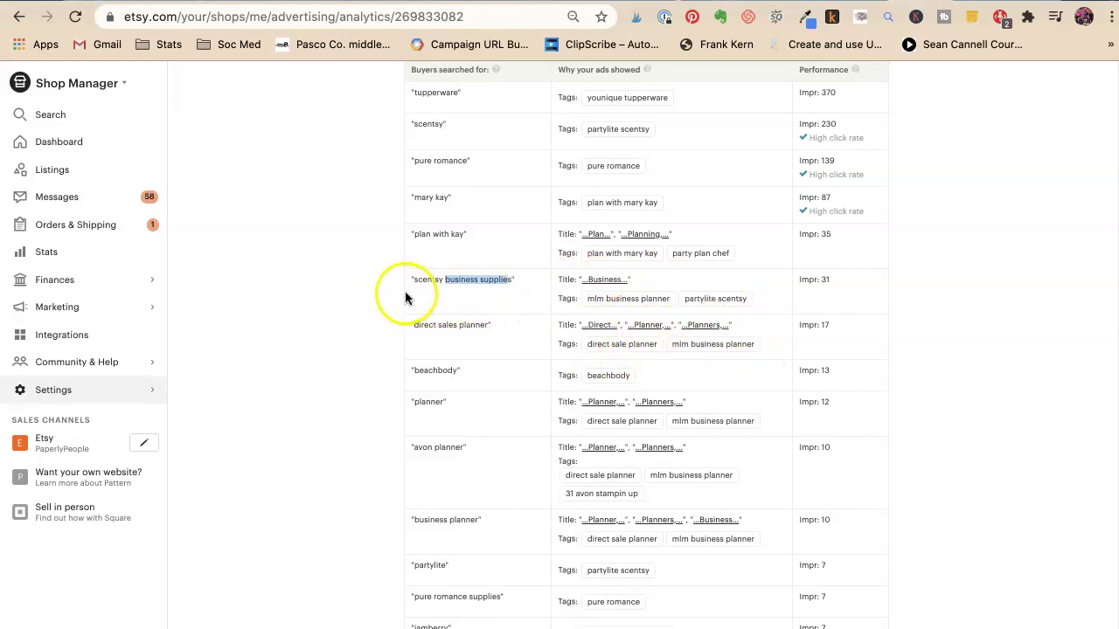
{"action": "scroll", "coordinate": [405, 297], "scroll_direction": "down", "scroll_amount": 4}
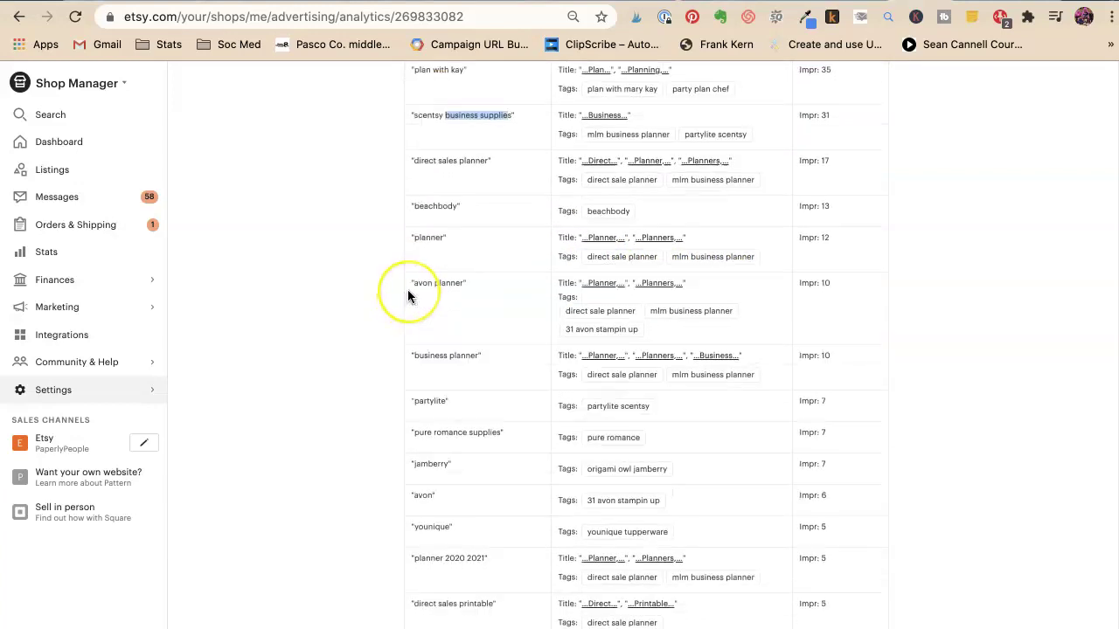
{"action": "scroll", "coordinate": [408, 294], "scroll_direction": "down", "scroll_amount": 3}
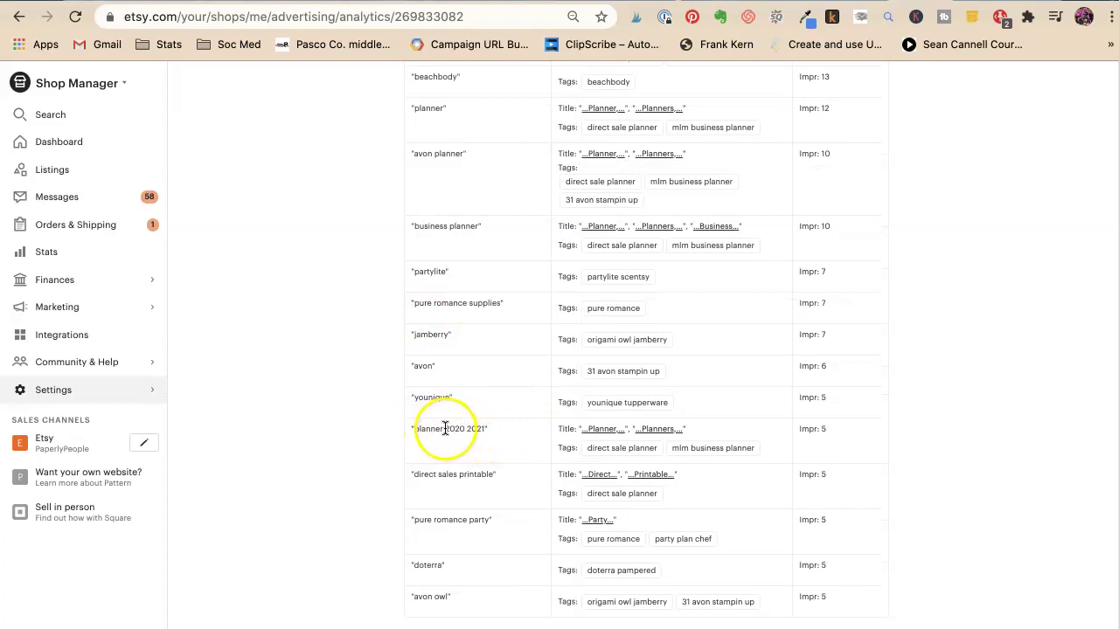
{"action": "left_click", "coordinate": [472, 425]}
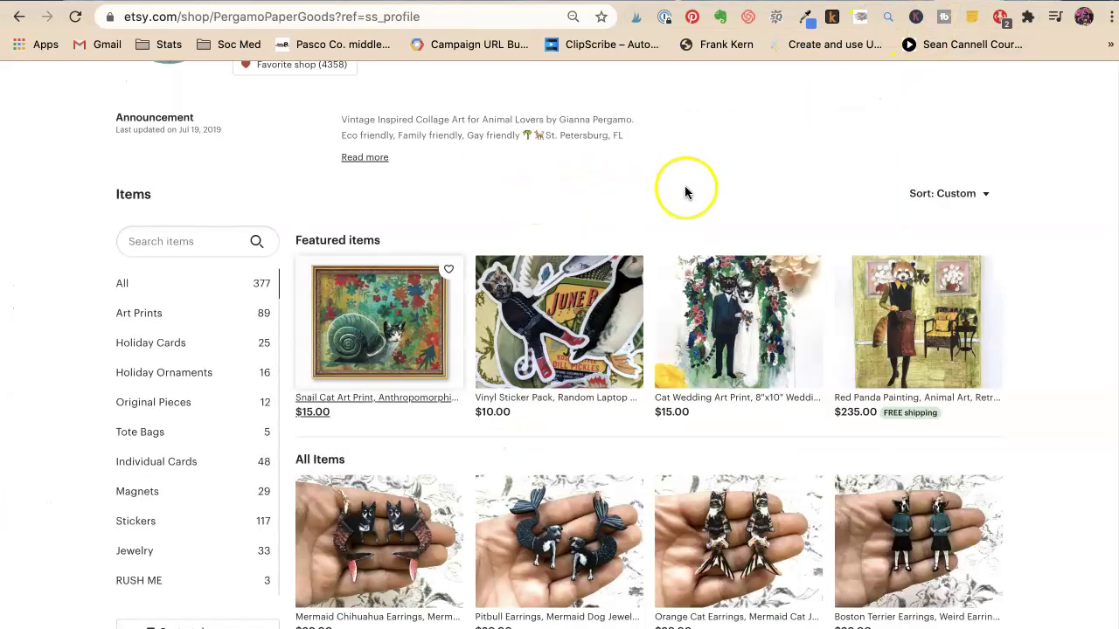
Scroll the PergamoPaperGoods shop to its categories, such as Stickers (117) and Jewelry (33).
{"action": "scroll", "coordinate": [699, 194], "scroll_direction": "down", "scroll_amount": 2}
{"action": "scroll", "coordinate": [698, 194], "scroll_direction": "up", "scroll_amount": 3}
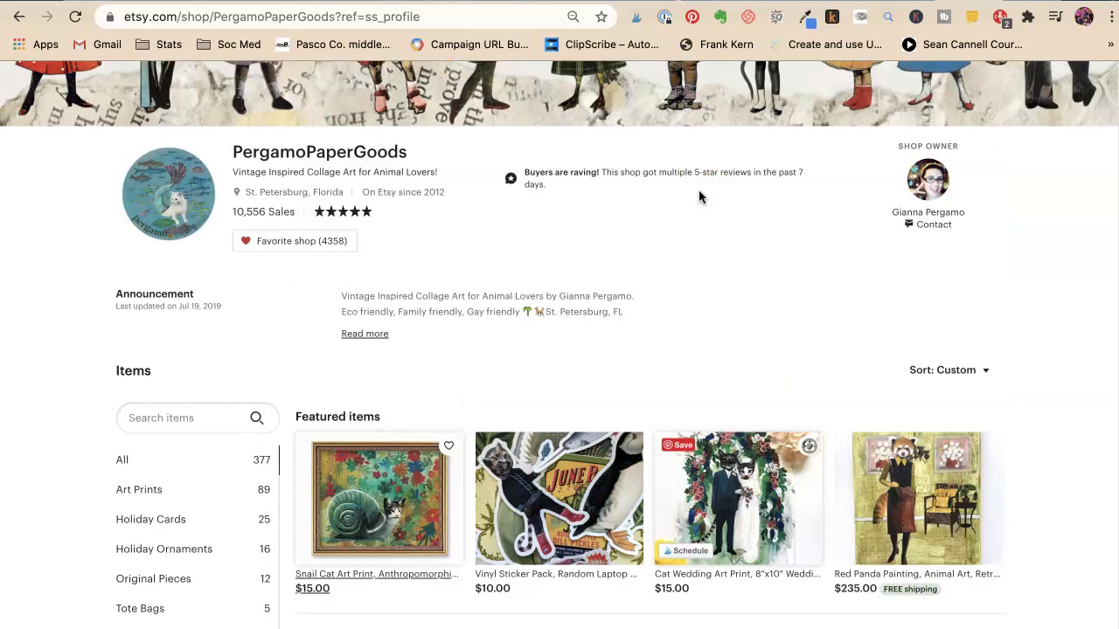
{"action": "scroll", "coordinate": [698, 191], "scroll_direction": "down", "scroll_amount": 5}
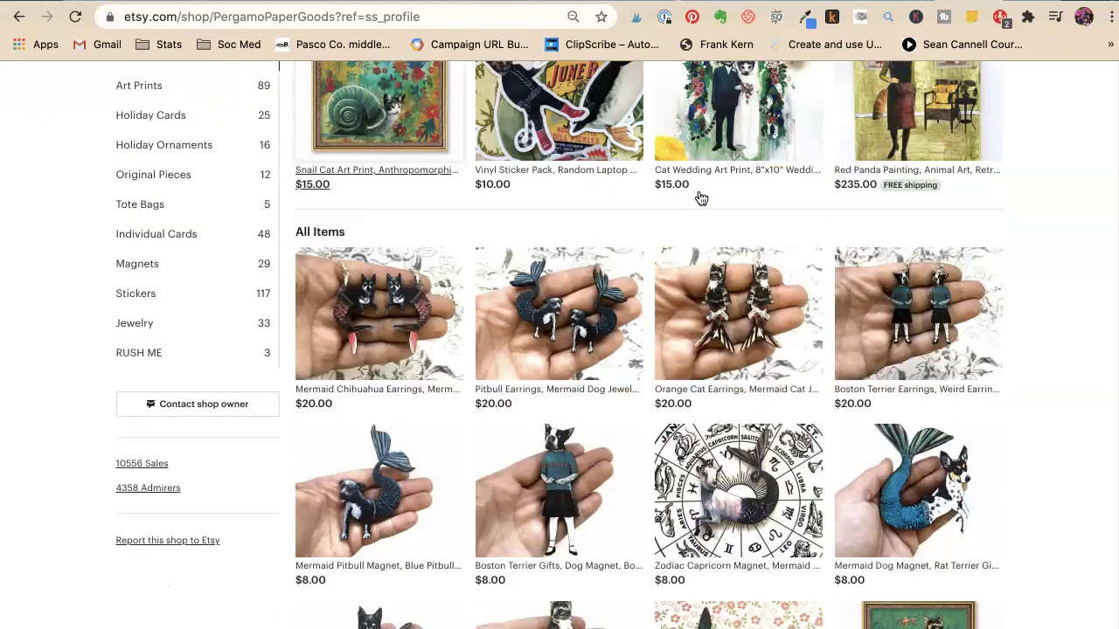
{"action": "scroll", "coordinate": [700, 197], "scroll_direction": "up", "scroll_amount": 1}
{"action": "scroll", "coordinate": [700, 198], "scroll_direction": "down", "scroll_amount": 1}
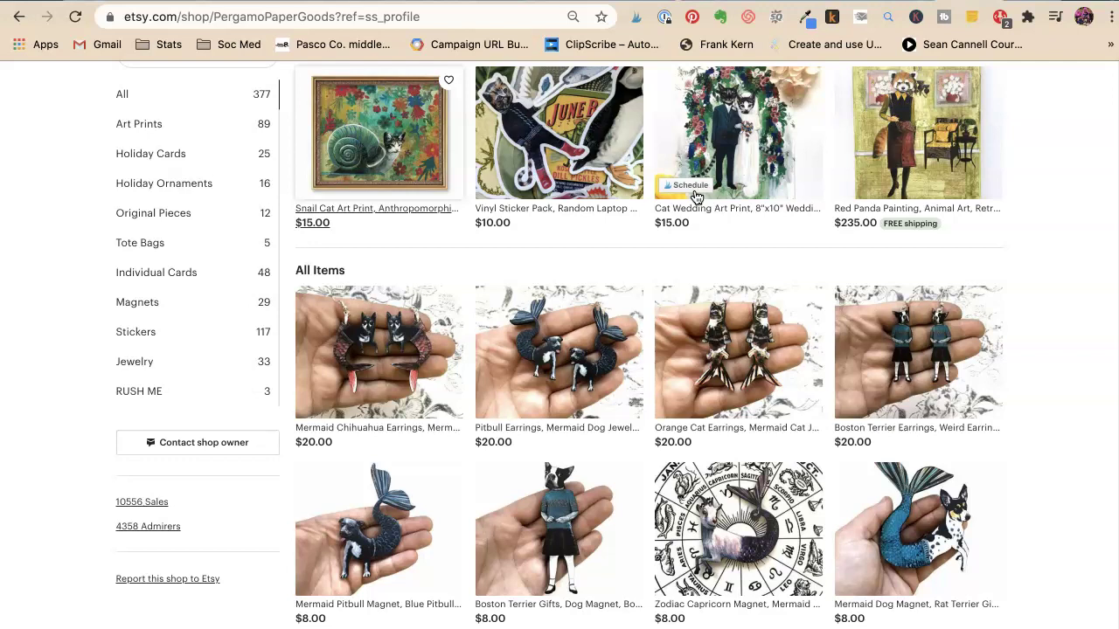
Open the $15.00 Snail Cat Art Print listing and highlight 'Cat Art' in its title.
{"action": "mouse_move", "coordinate": [400, 165]}
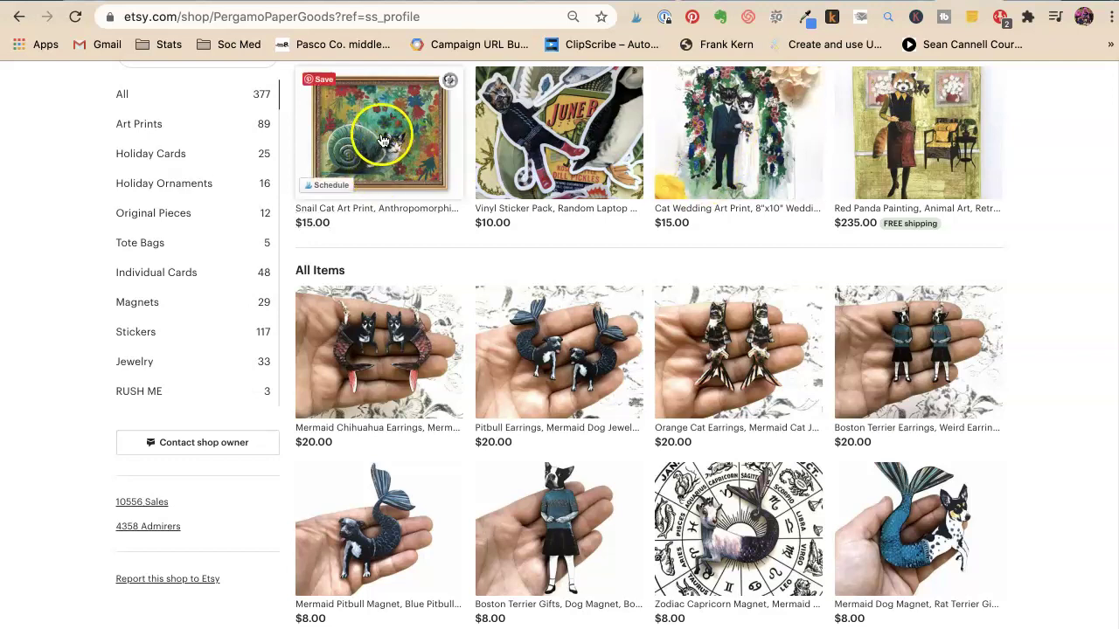
{"action": "left_click", "coordinate": [376, 140]}
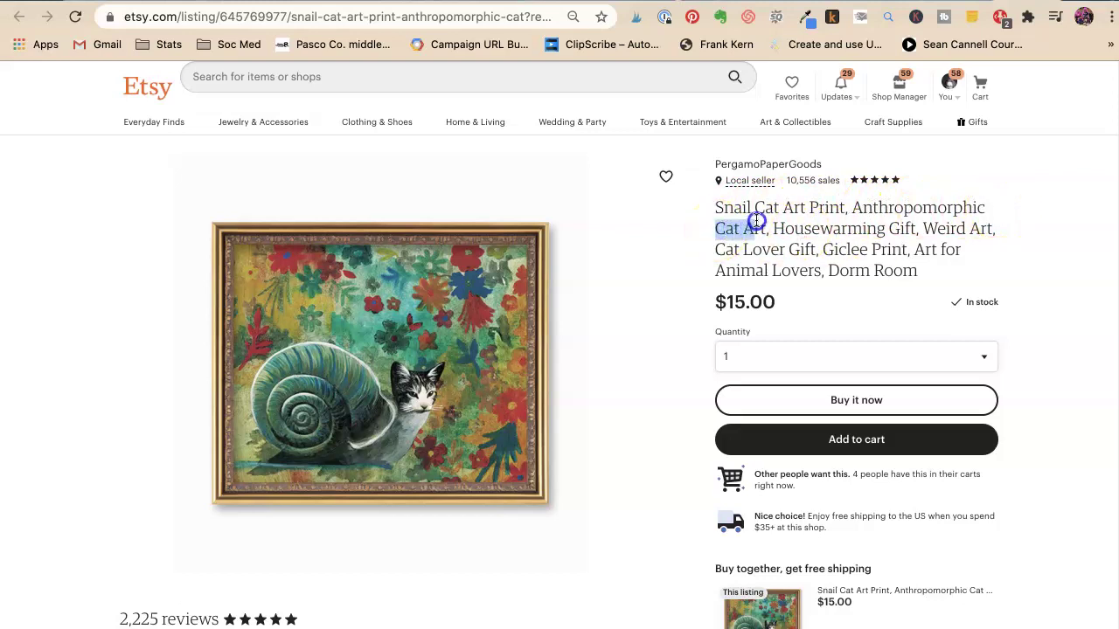
{"action": "left_click_drag", "start_coordinate": [757, 221], "coordinate": [767, 228]}
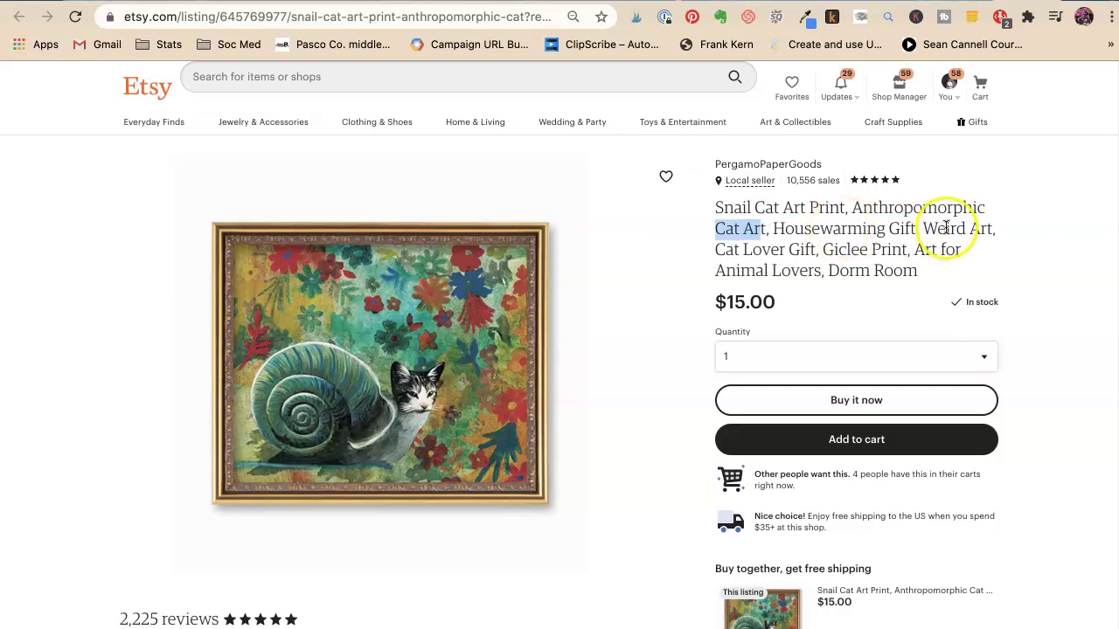
{"action": "left_click", "coordinate": [972, 221]}
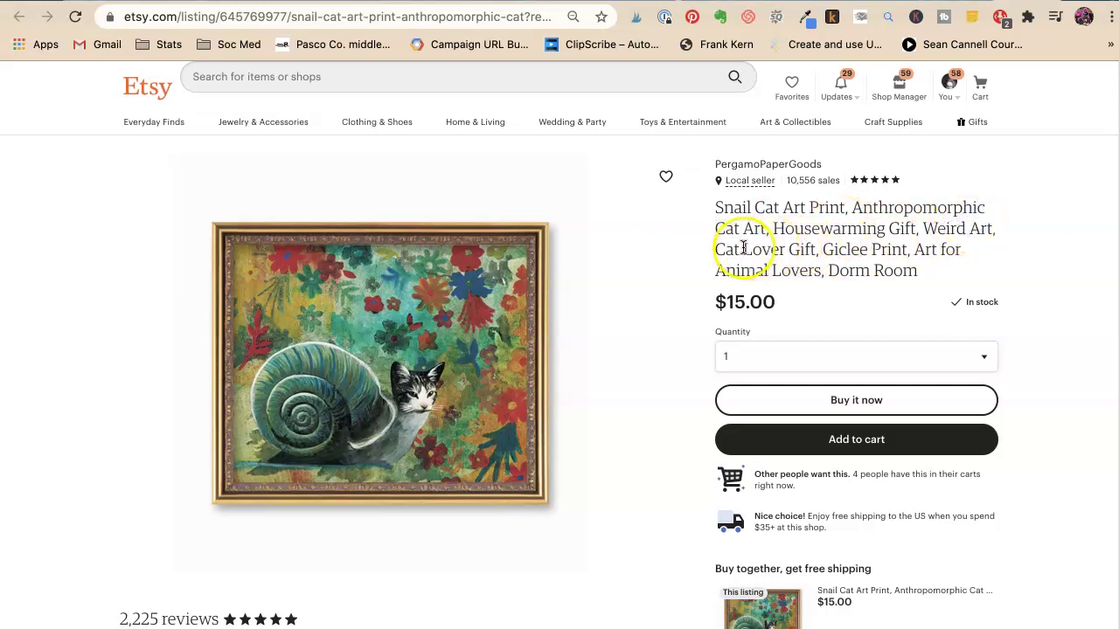
{"action": "left_click", "coordinate": [929, 247]}
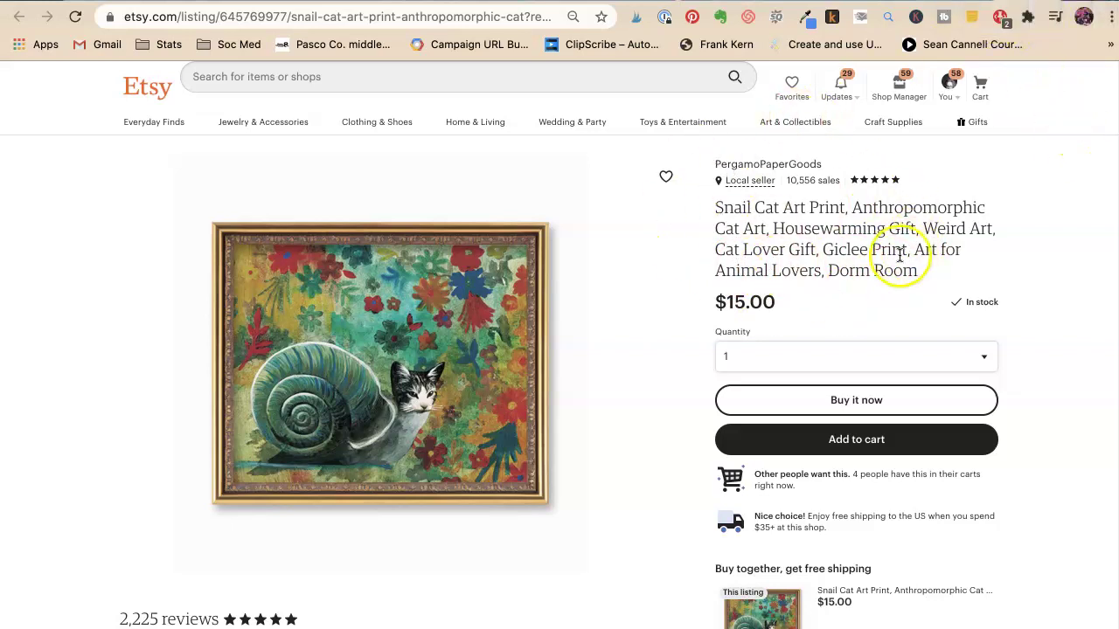
Scroll down to Explore related searches and back up the listing.
{"action": "scroll", "coordinate": [803, 302], "scroll_direction": "down", "scroll_amount": 10}
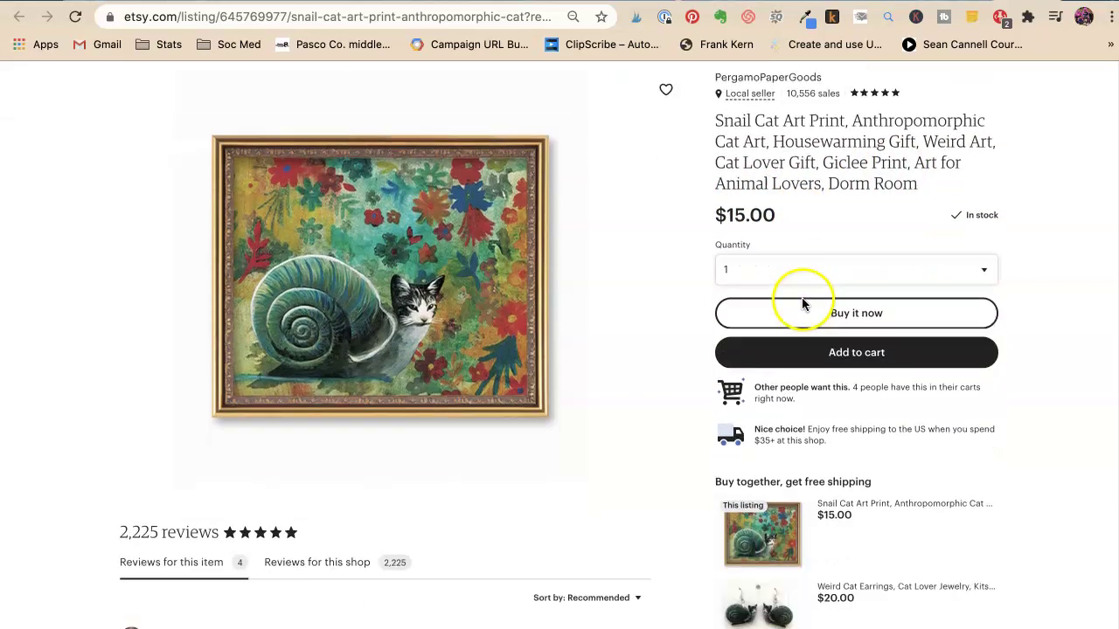
{"action": "scroll", "coordinate": [803, 302], "scroll_direction": "down", "scroll_amount": 15}
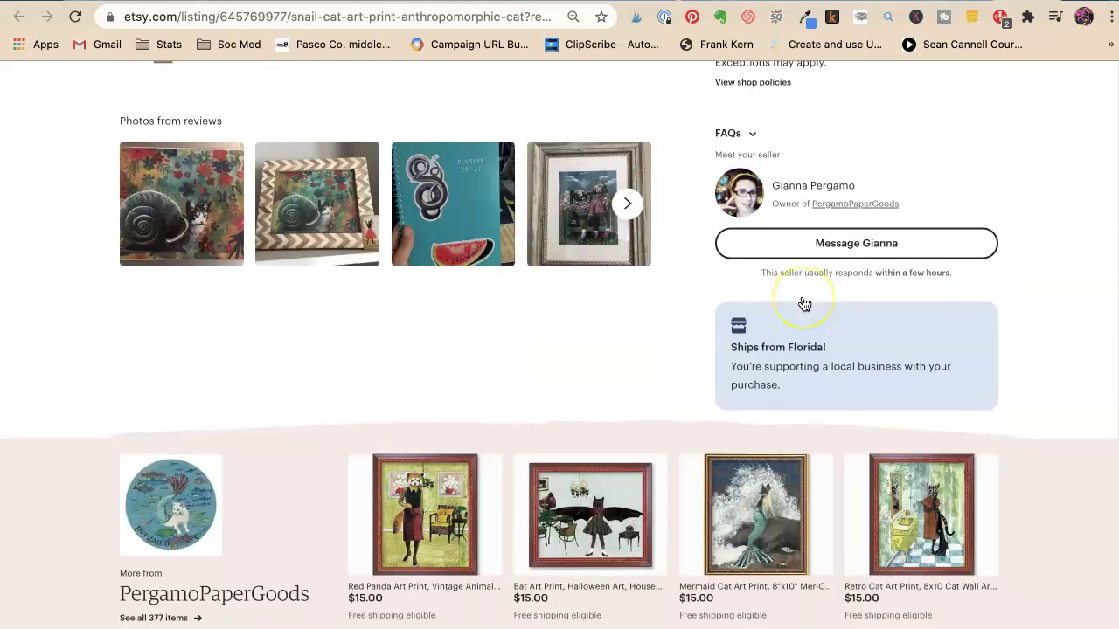
{"action": "scroll", "coordinate": [804, 303], "scroll_direction": "down", "scroll_amount": 3}
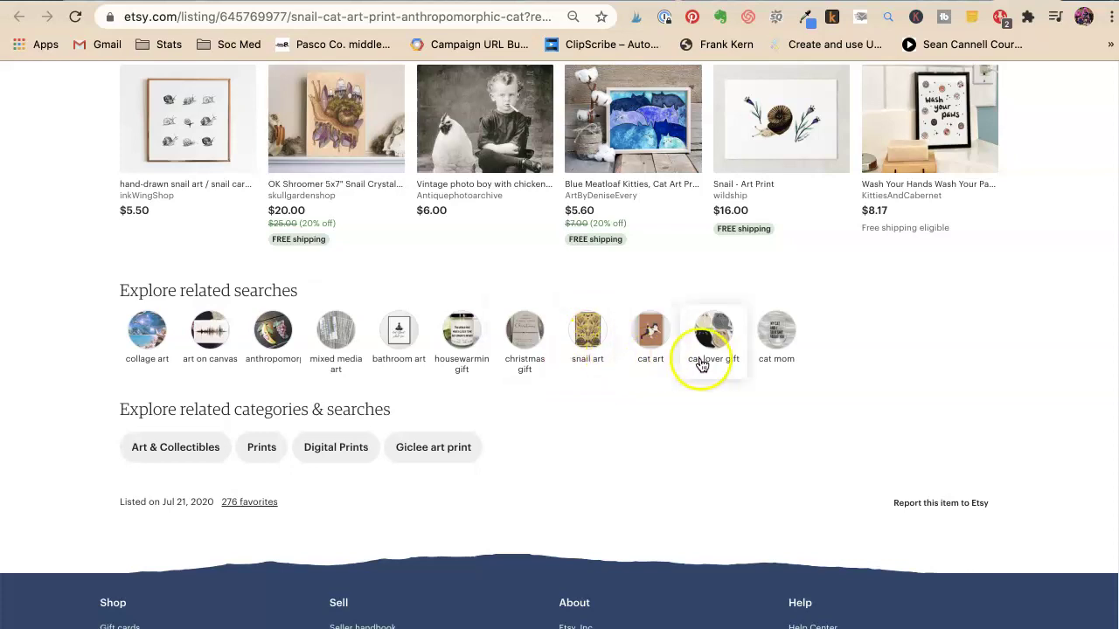
{"action": "scroll", "coordinate": [907, 454], "scroll_direction": "up", "scroll_amount": 10}
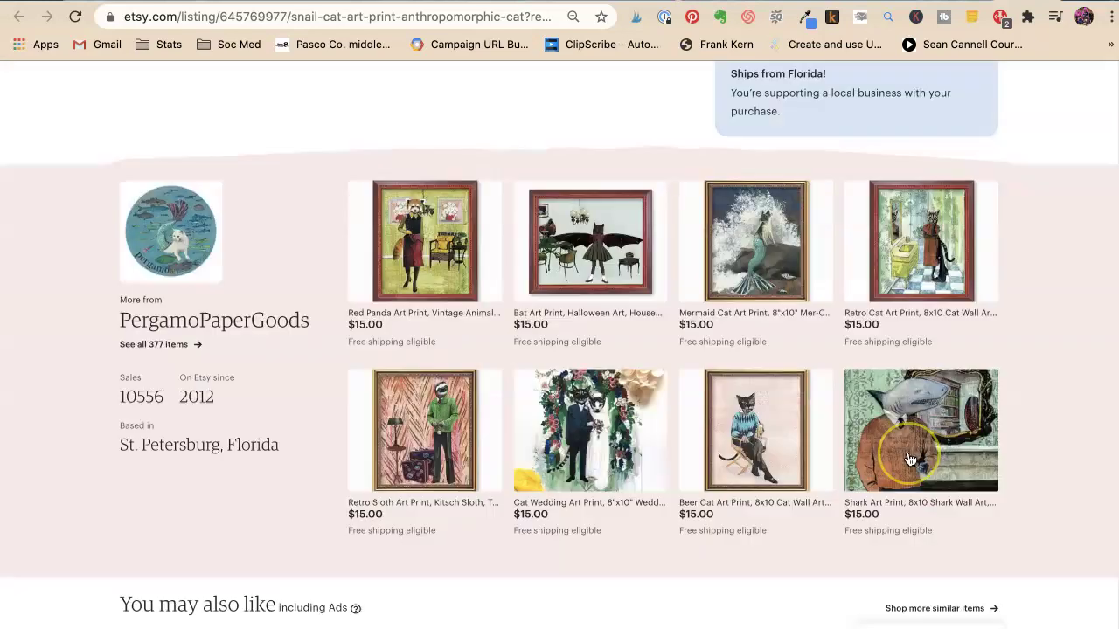
{"action": "scroll", "coordinate": [909, 459], "scroll_direction": "up", "scroll_amount": 20}
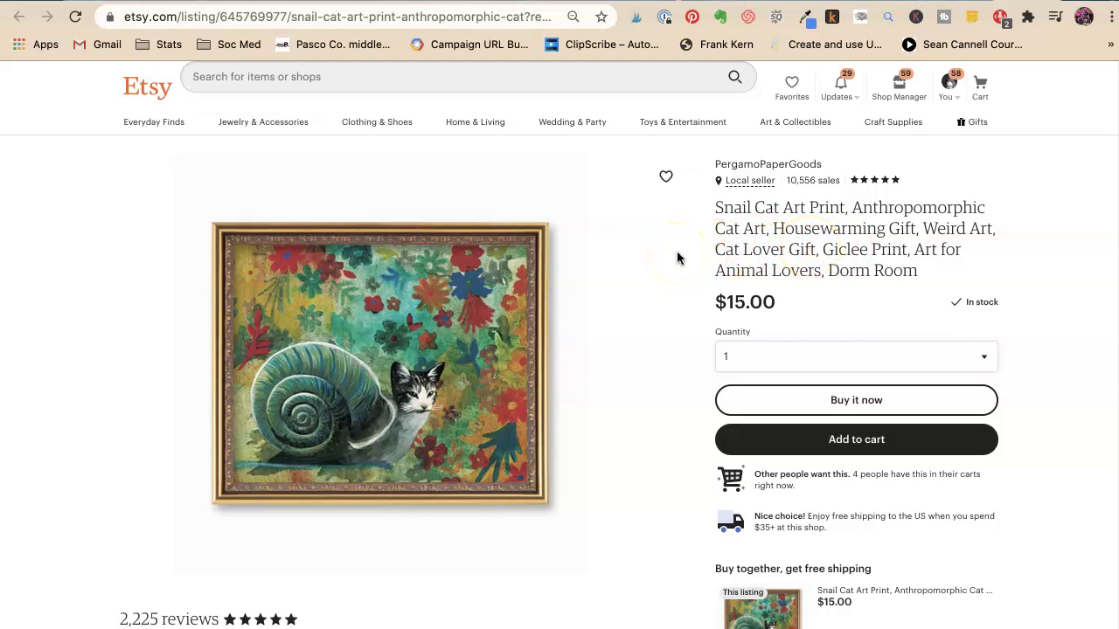
{"action": "scroll", "coordinate": [647, 347], "scroll_direction": "down", "scroll_amount": 1}
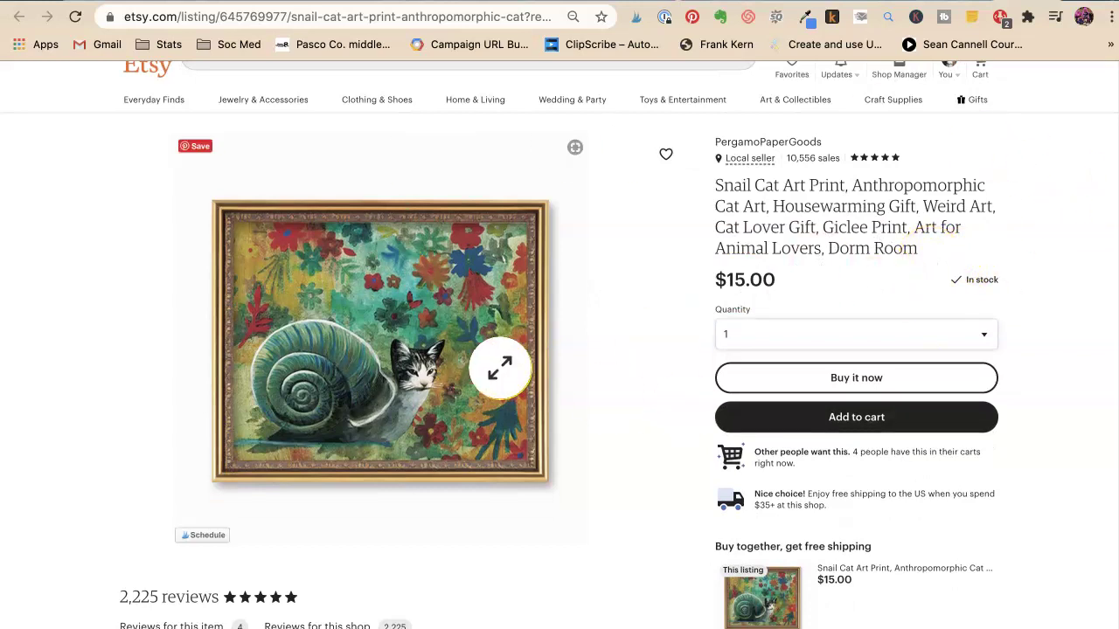
{"action": "scroll", "coordinate": [463, 512], "scroll_direction": "down", "scroll_amount": 3}
{"action": "scroll", "coordinate": [462, 512], "scroll_direction": "up", "scroll_amount": 3}
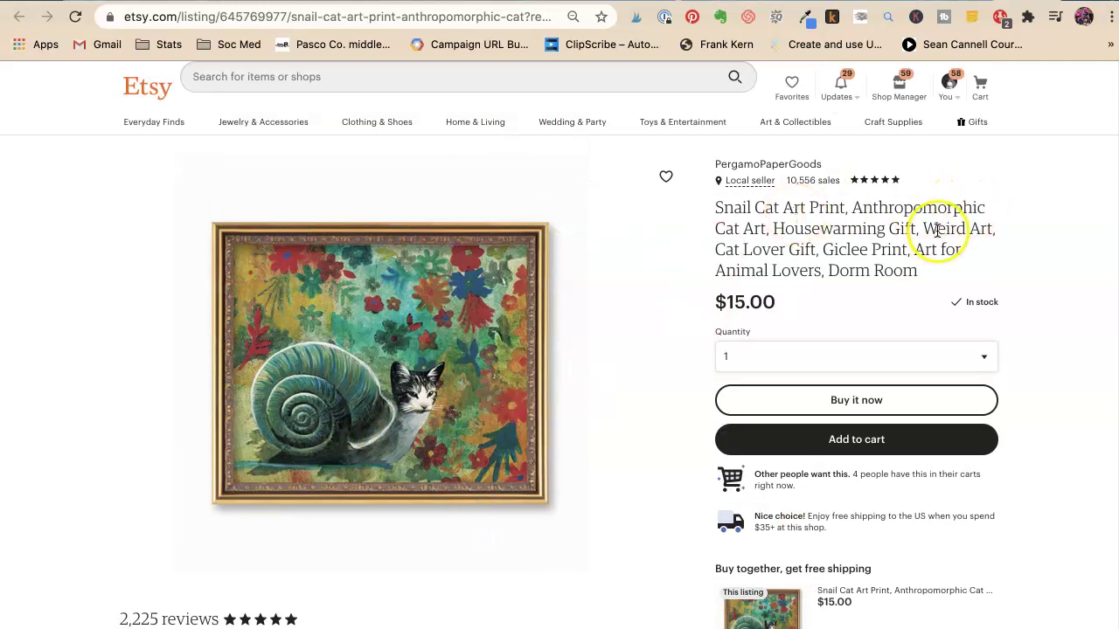
Back on the shop page, open the first two earring listings, Mermaid Chihuahua and Pitbull, in new tabs.
{"action": "left_click", "coordinate": [768, 164]}
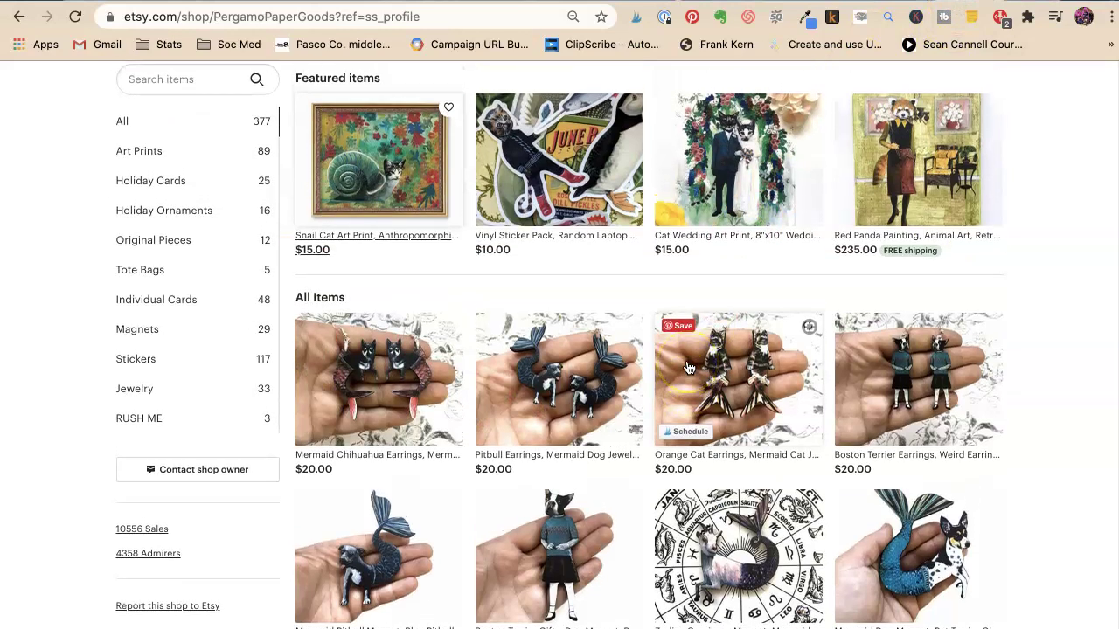
{"action": "scroll", "coordinate": [688, 368], "scroll_direction": "down", "scroll_amount": 3}
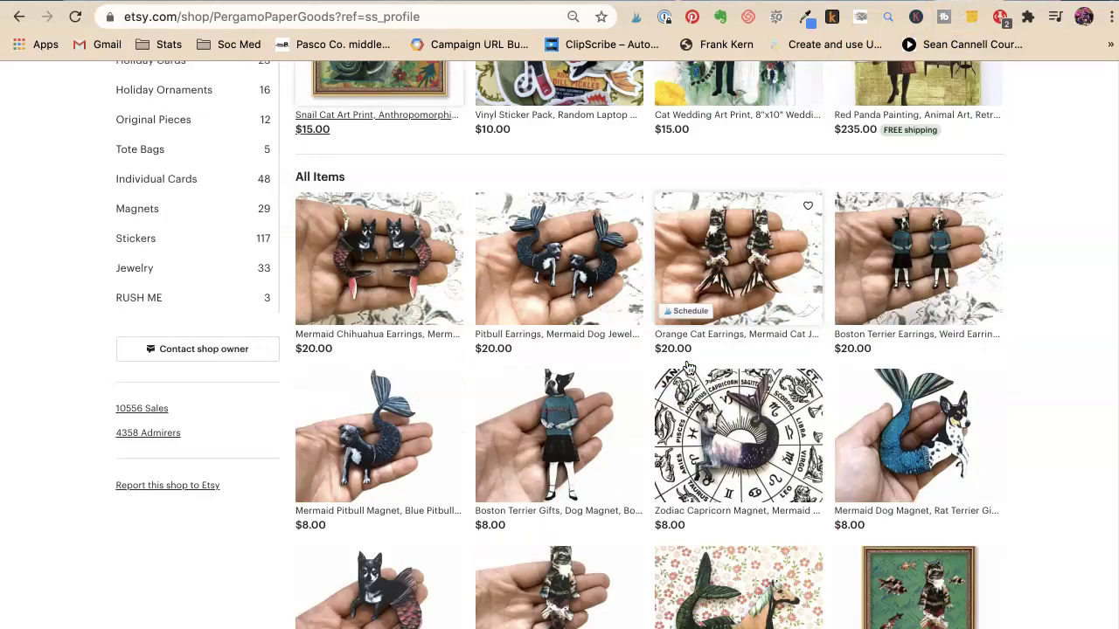
{"action": "right_click", "coordinate": [358, 296]}
{"action": "left_click", "coordinate": [419, 292]}
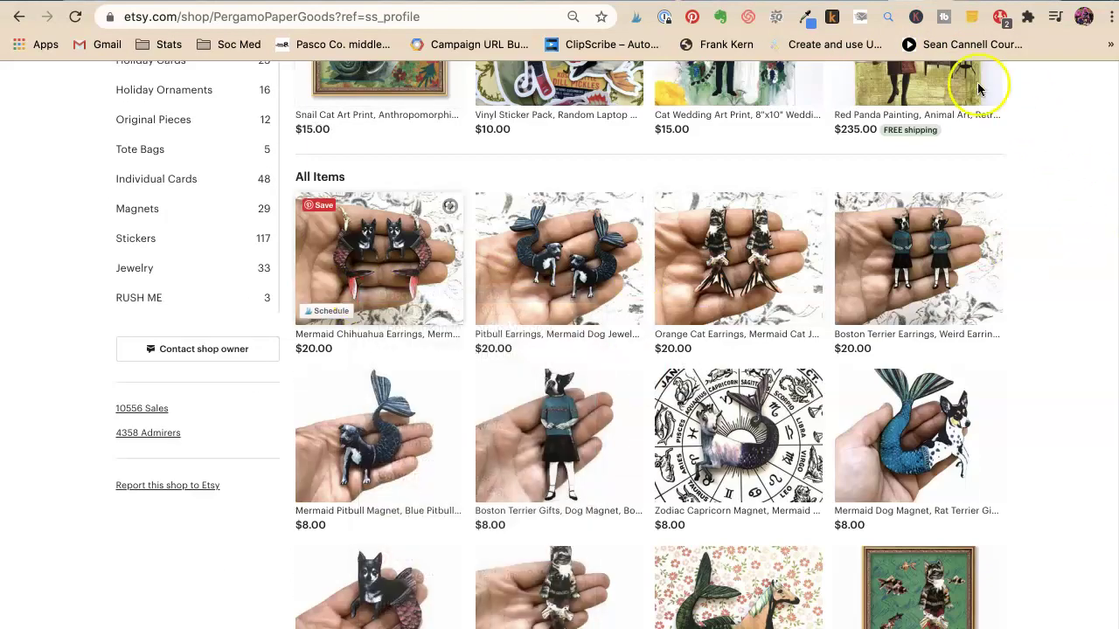
{"action": "right_click", "coordinate": [577, 253]}
{"action": "left_click", "coordinate": [612, 251]}
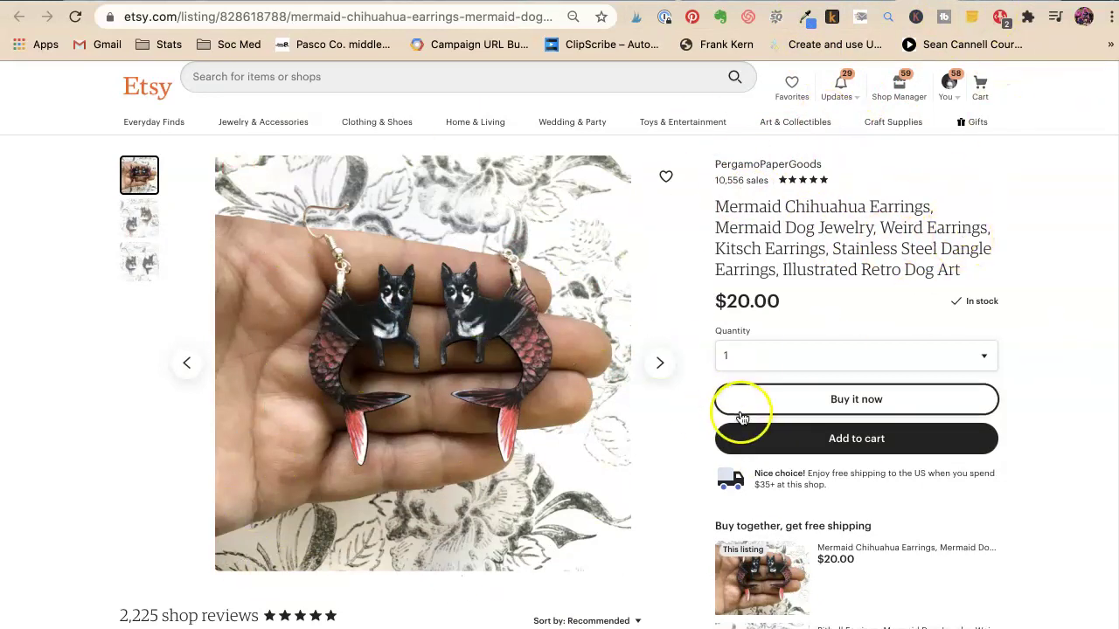
Scroll through the $20.00 Mermaid Chihuahua Earrings listing and back up to the top.
{"action": "scroll", "coordinate": [741, 418], "scroll_direction": "down", "scroll_amount": 10}
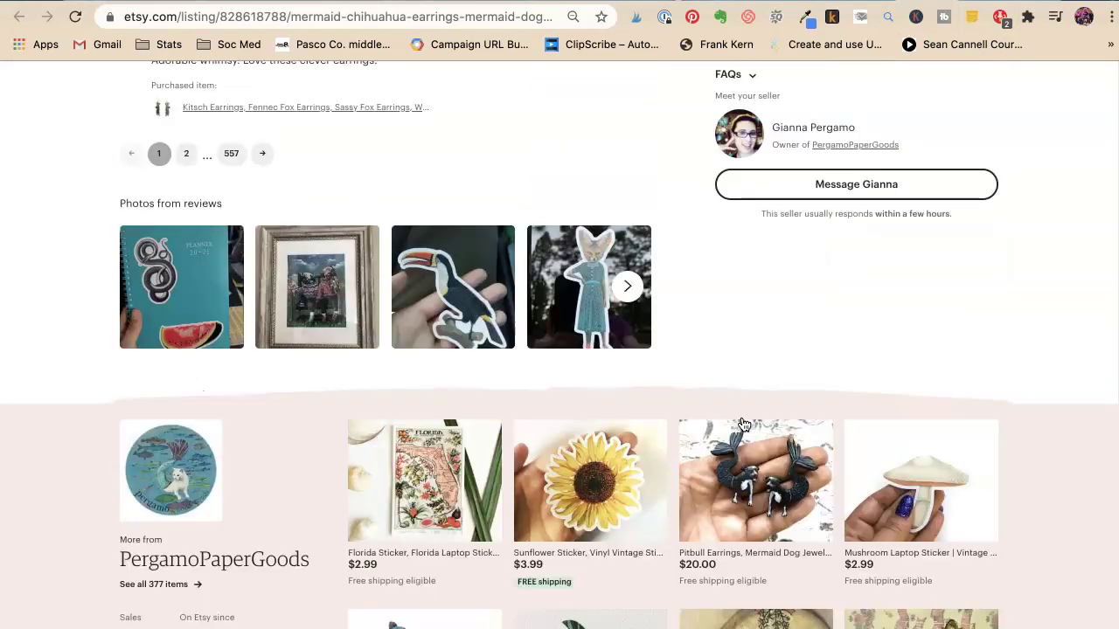
{"action": "scroll", "coordinate": [743, 425], "scroll_direction": "down", "scroll_amount": 15}
{"action": "scroll", "coordinate": [745, 425], "scroll_direction": "up", "scroll_amount": 3}
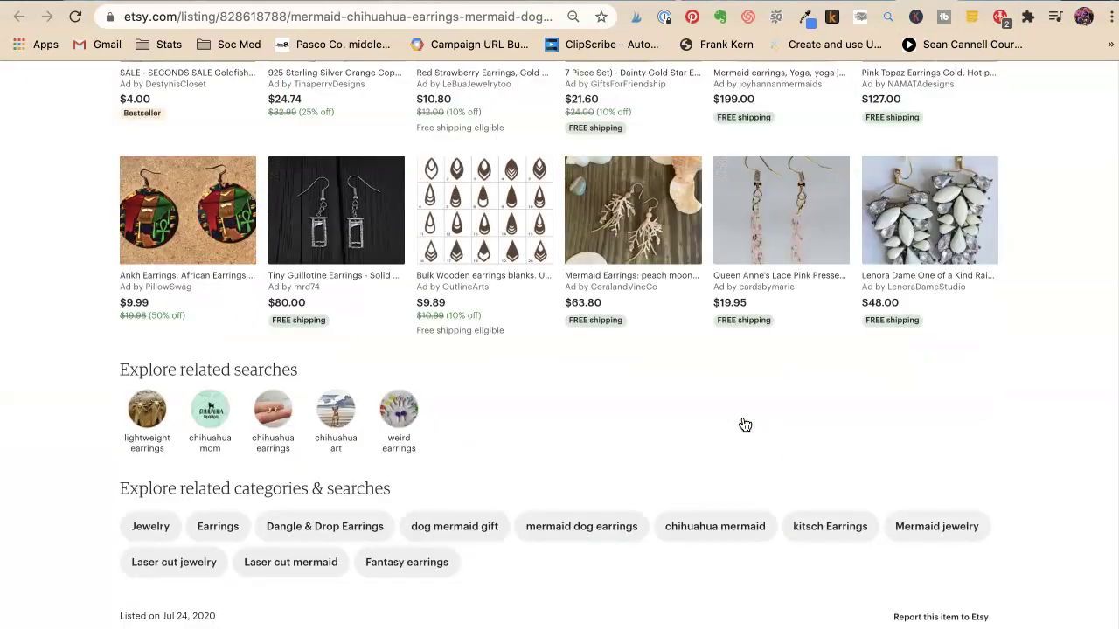
{"action": "scroll", "coordinate": [743, 425], "scroll_direction": "up", "scroll_amount": 1}
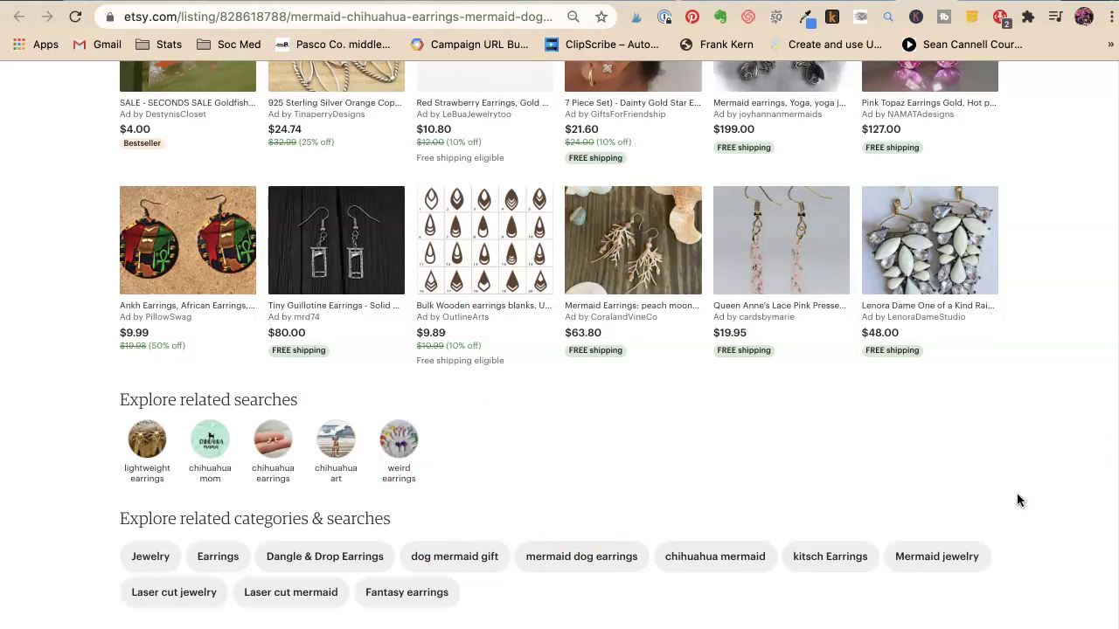
{"action": "scroll", "coordinate": [874, 542], "scroll_direction": "down", "scroll_amount": 1}
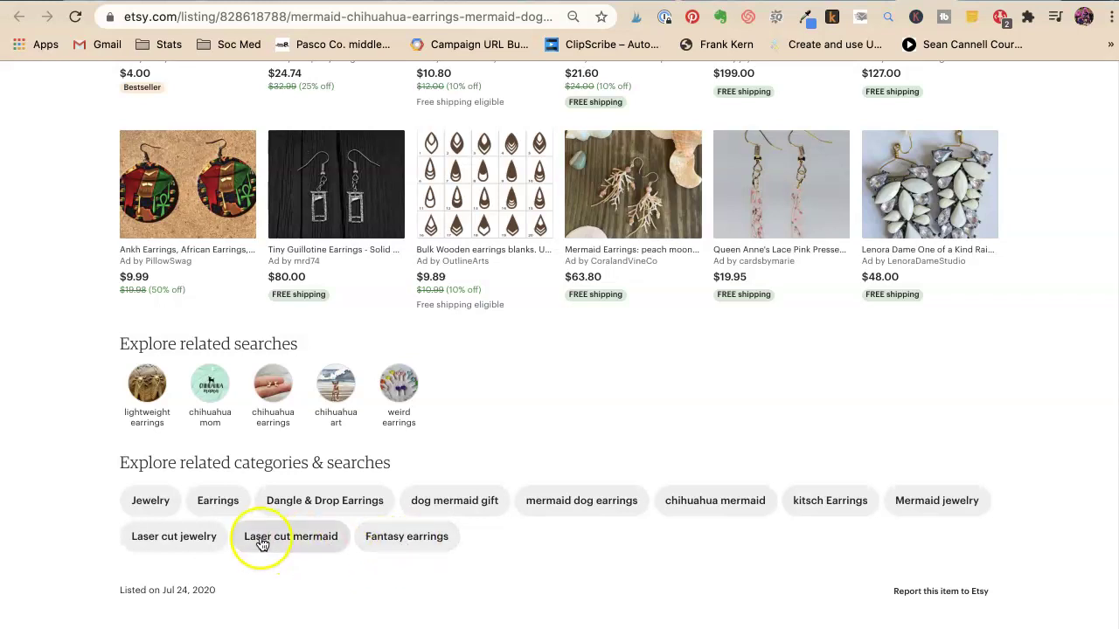
{"action": "scroll", "coordinate": [475, 607], "scroll_direction": "up", "scroll_amount": 4}
{"action": "scroll", "coordinate": [476, 621], "scroll_direction": "up", "scroll_amount": 6}
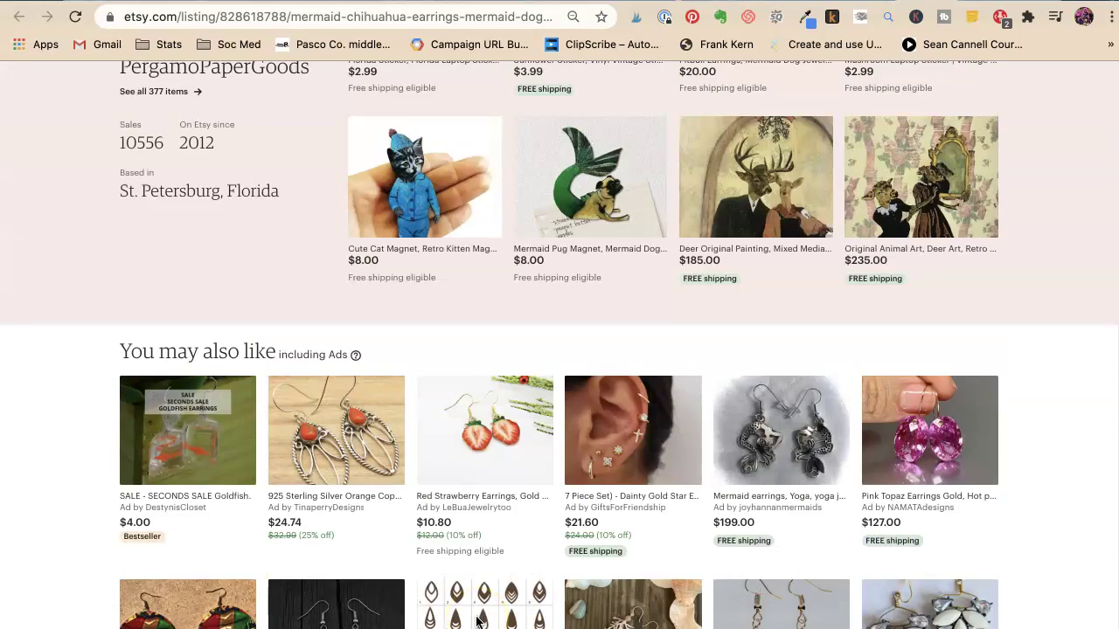
{"action": "scroll", "coordinate": [477, 621], "scroll_direction": "up", "scroll_amount": 6}
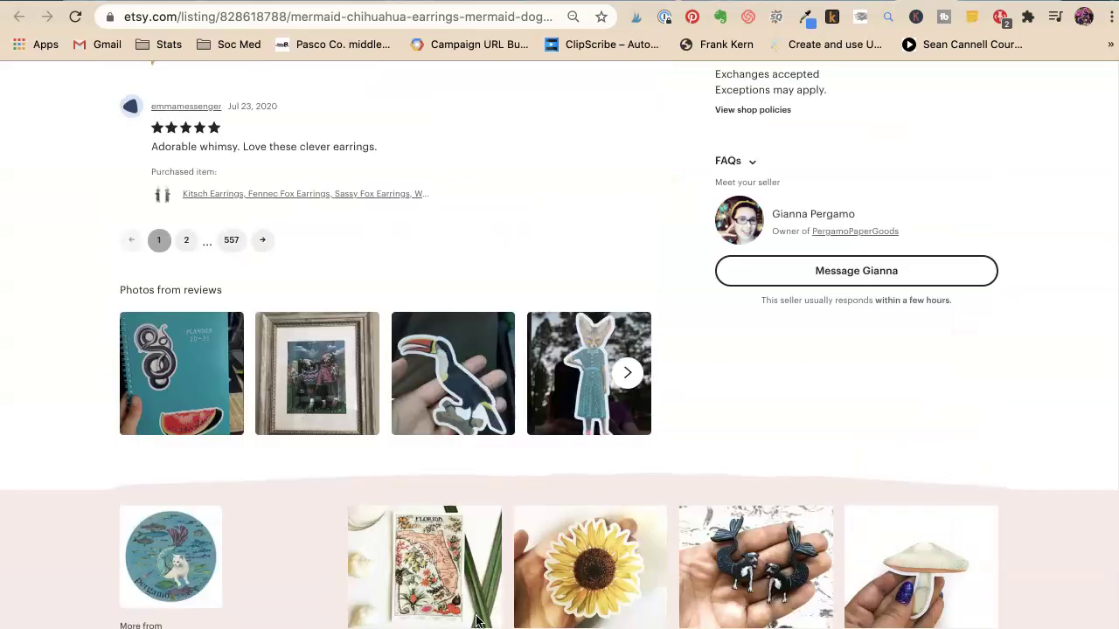
{"action": "scroll", "coordinate": [476, 621], "scroll_direction": "up", "scroll_amount": 7}
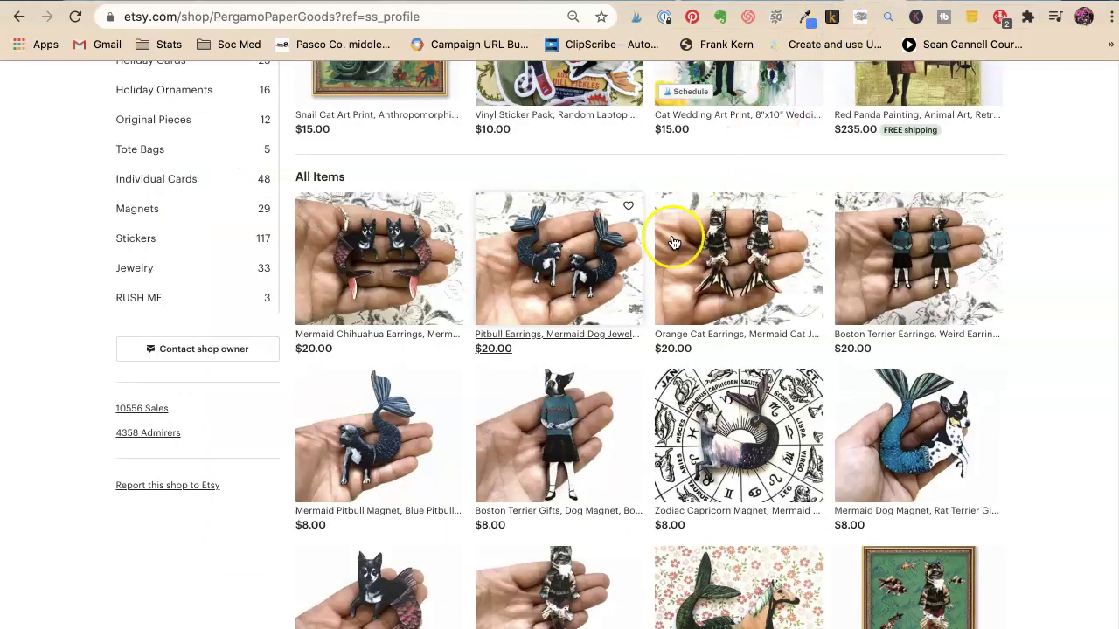
Scroll past the art prints and open the Weed Sticker listing priced from $2.99.
{"action": "scroll", "coordinate": [662, 382], "scroll_direction": "down", "scroll_amount": 2}
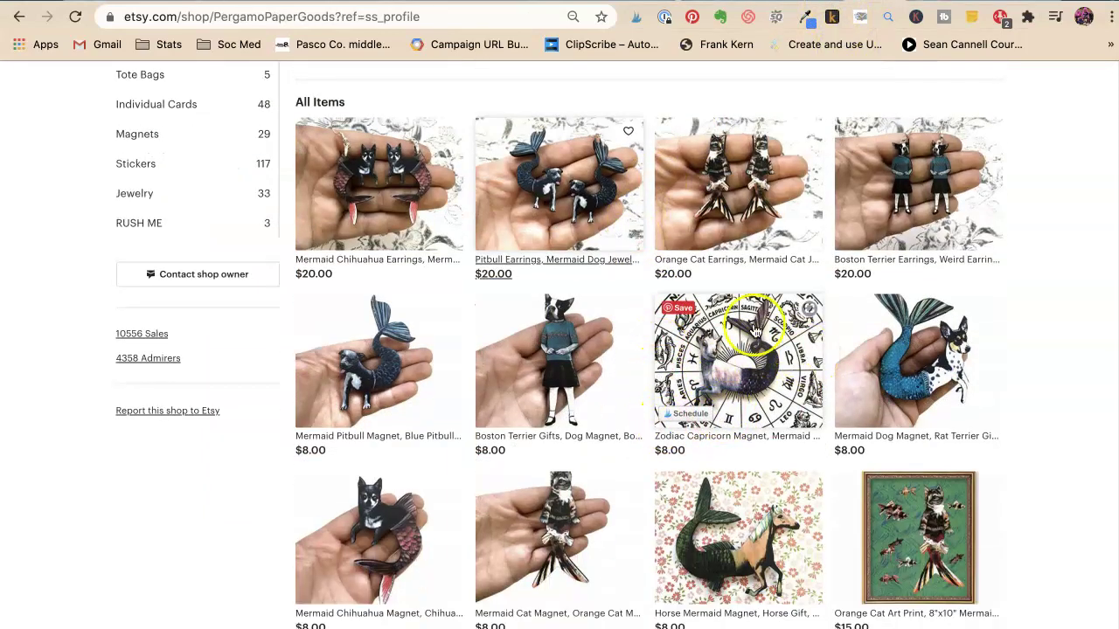
{"action": "scroll", "coordinate": [745, 415], "scroll_direction": "down", "scroll_amount": 6}
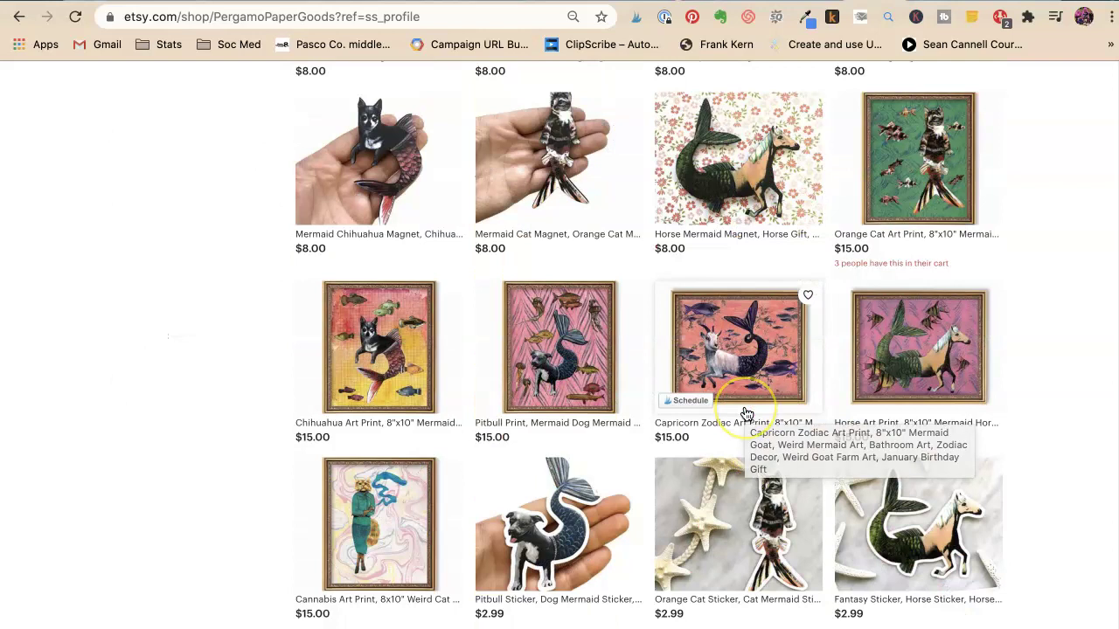
{"action": "scroll", "coordinate": [745, 415], "scroll_direction": "down", "scroll_amount": 1}
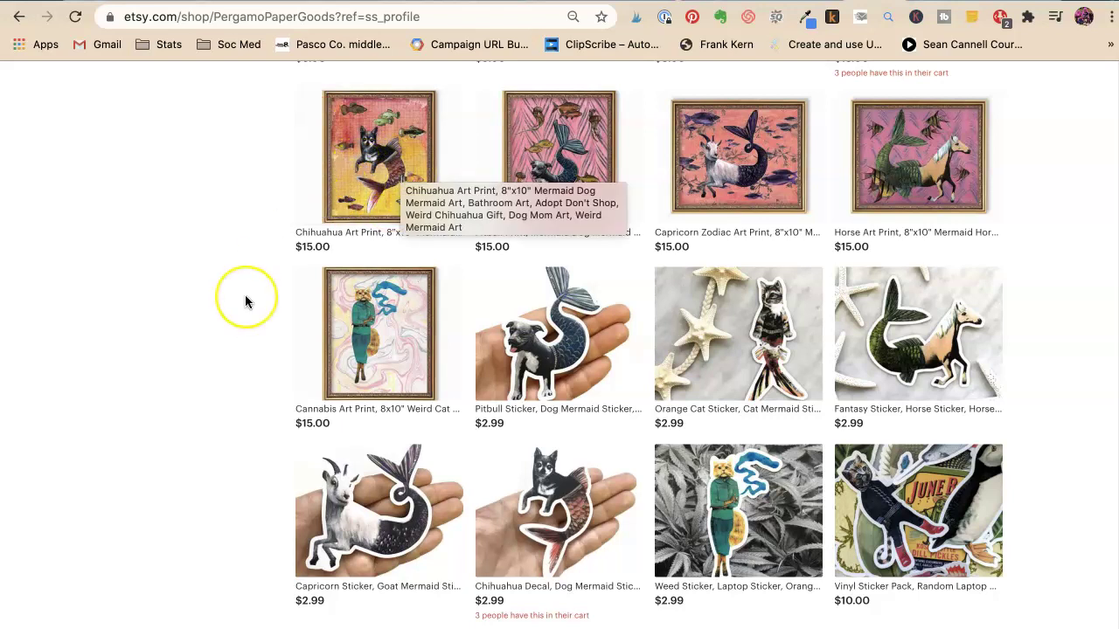
{"action": "scroll", "coordinate": [246, 302], "scroll_direction": "down", "scroll_amount": 1}
{"action": "scroll", "coordinate": [245, 302], "scroll_direction": "down", "scroll_amount": 3}
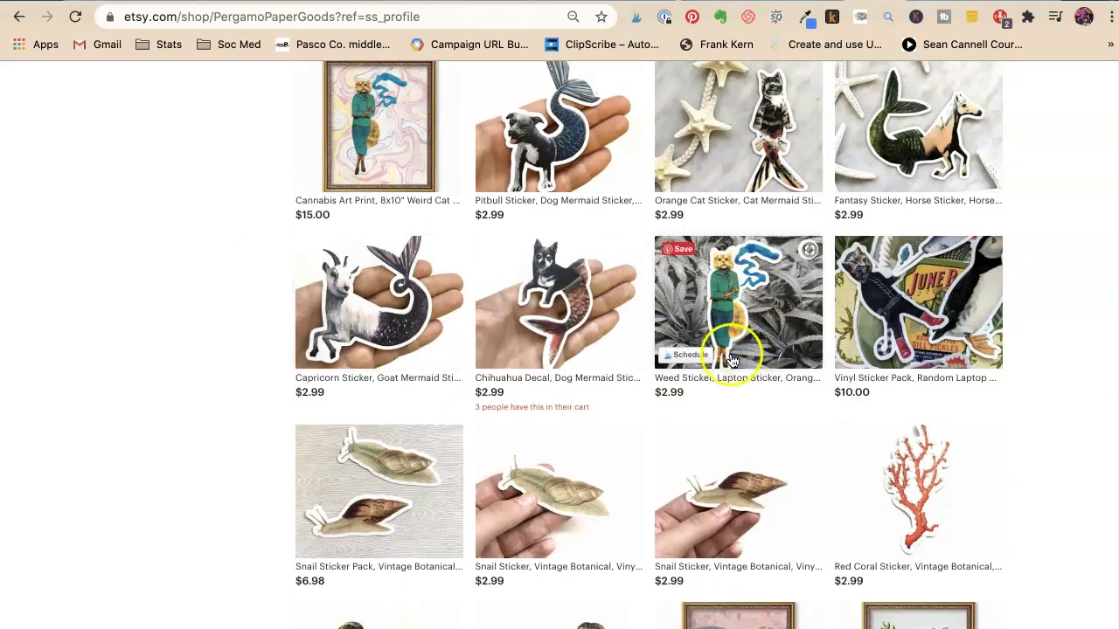
{"action": "scroll", "coordinate": [705, 397], "scroll_direction": "down", "scroll_amount": 1}
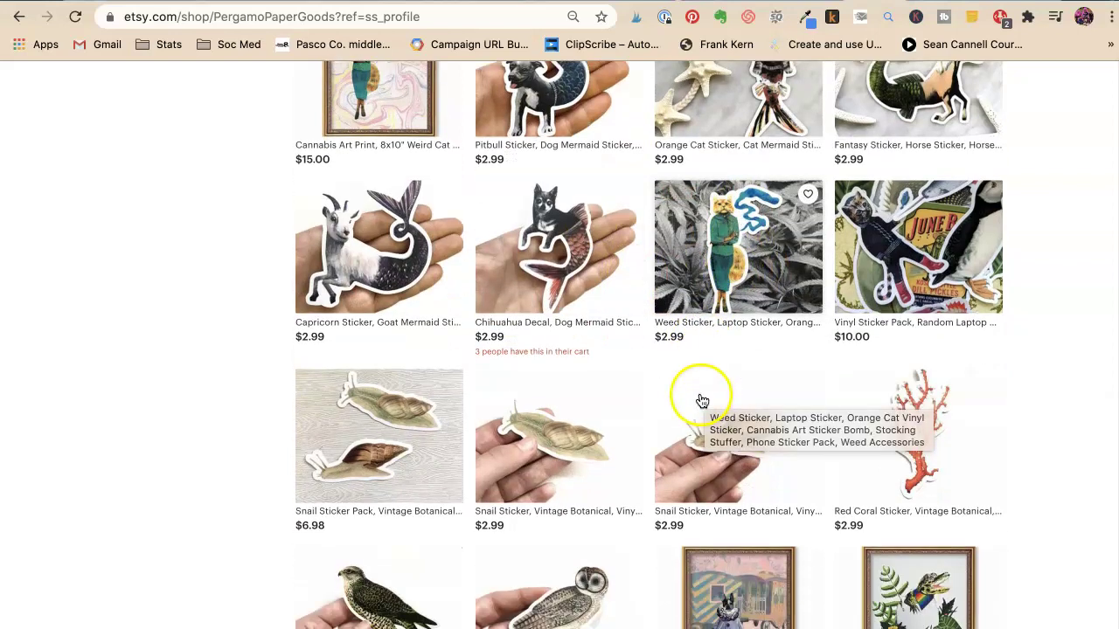
{"action": "left_click", "coordinate": [739, 261]}
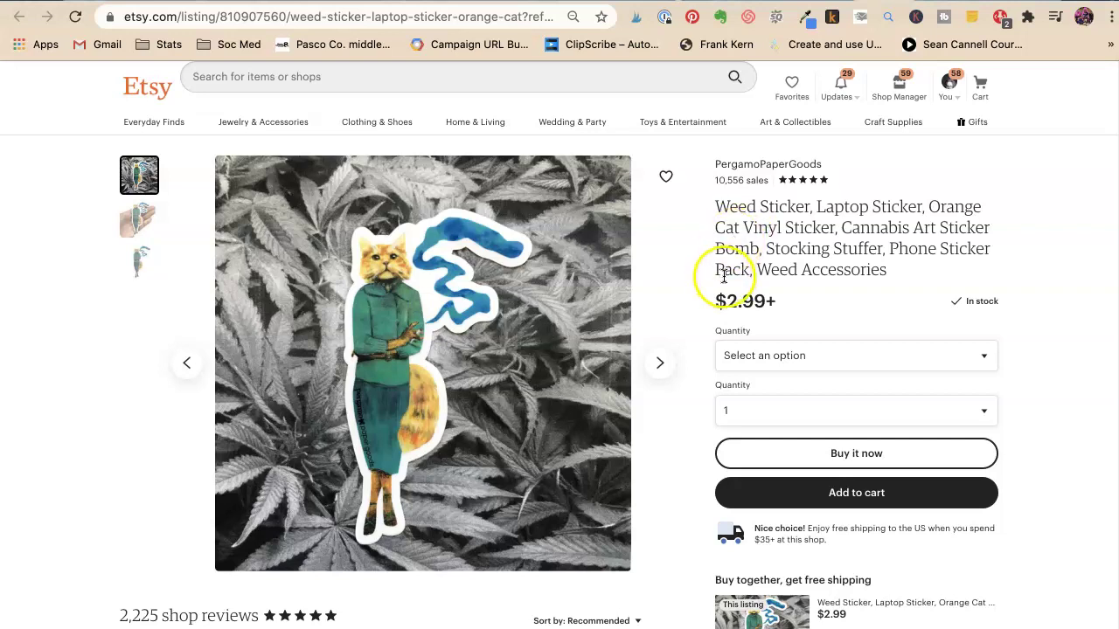
Look over the Weed Sticker listing and highlight the opening words of its keyword-packed title.
{"action": "scroll", "coordinate": [725, 276], "scroll_direction": "down", "scroll_amount": 1}
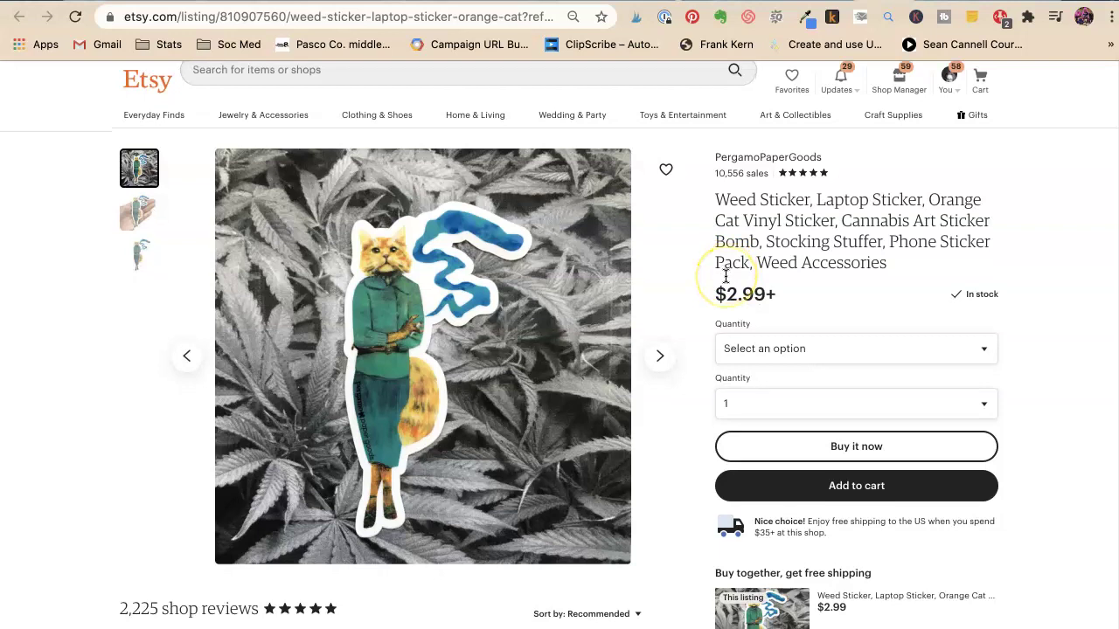
{"action": "left_click", "coordinate": [911, 195]}
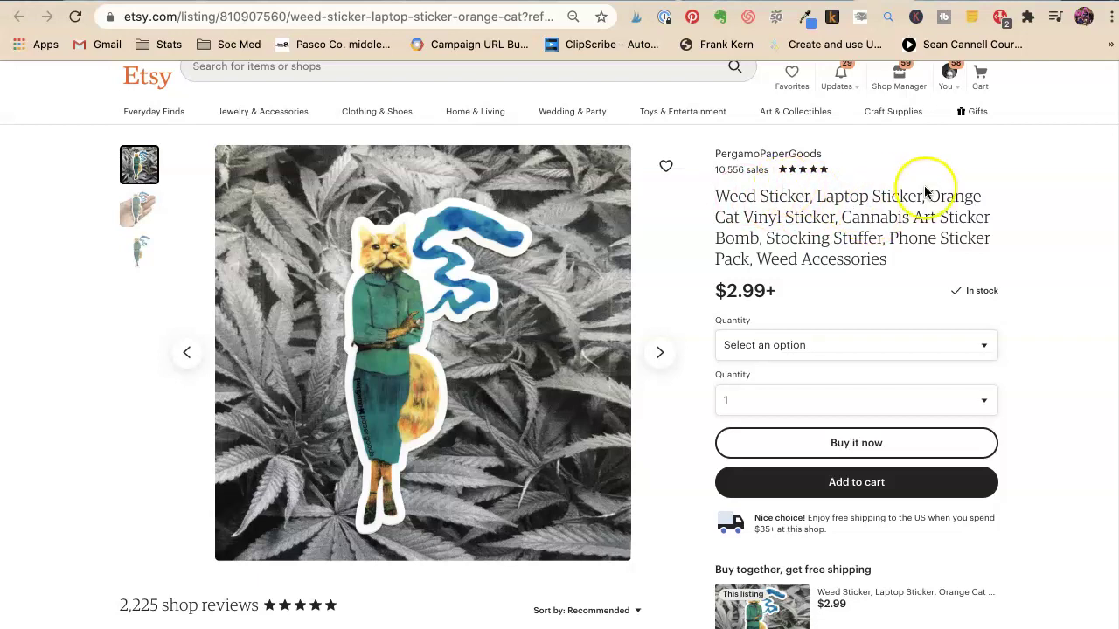
{"action": "left_click", "coordinate": [817, 216]}
{"action": "left_click", "coordinate": [969, 223]}
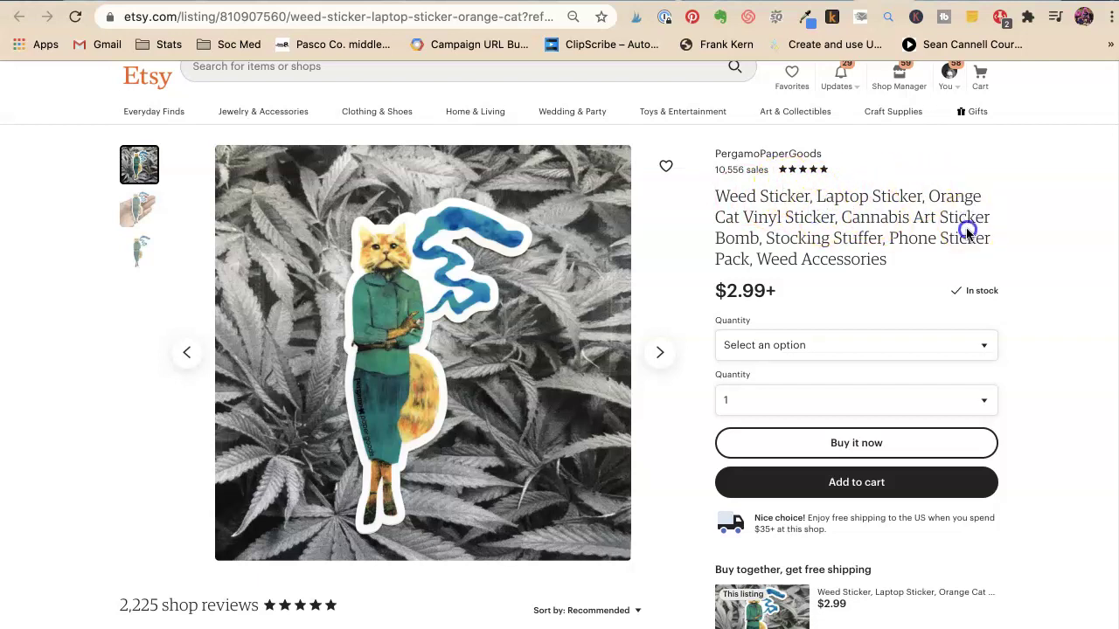
{"action": "scroll", "coordinate": [743, 353], "scroll_direction": "down", "scroll_amount": 1}
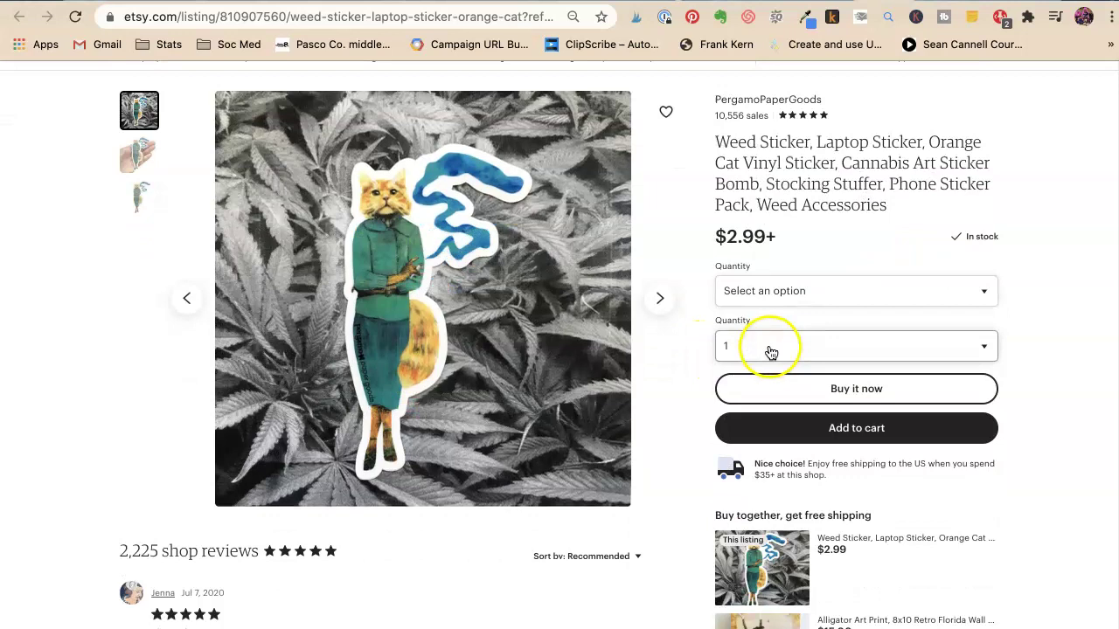
{"action": "scroll", "coordinate": [771, 352], "scroll_direction": "down", "scroll_amount": 1}
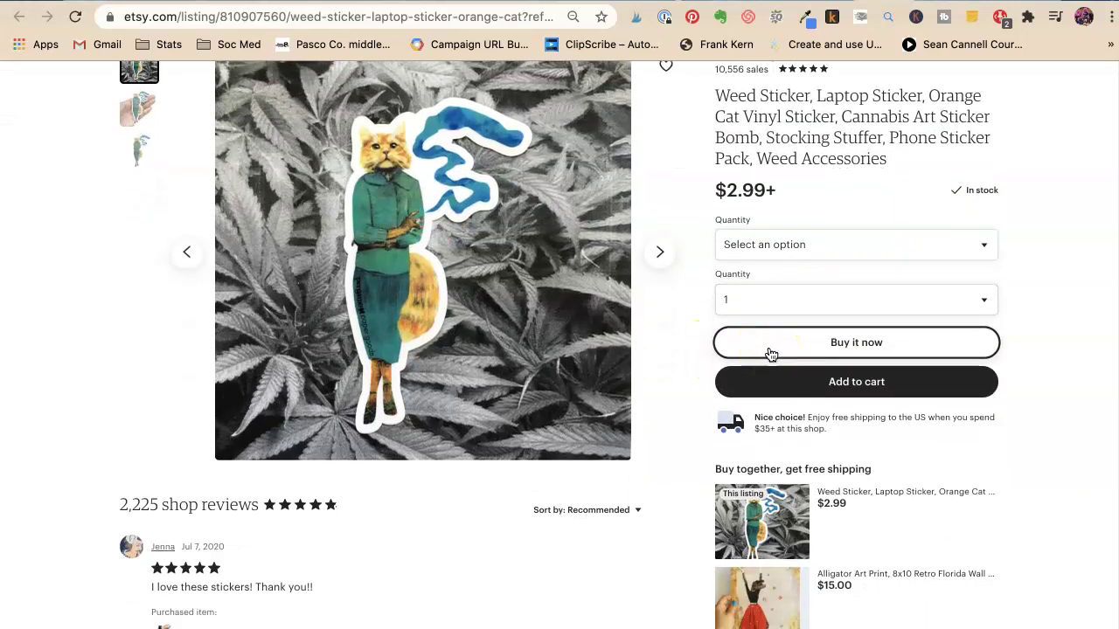
{"action": "scroll", "coordinate": [771, 353], "scroll_direction": "down", "scroll_amount": 1}
{"action": "scroll", "coordinate": [770, 353], "scroll_direction": "up", "scroll_amount": 3}
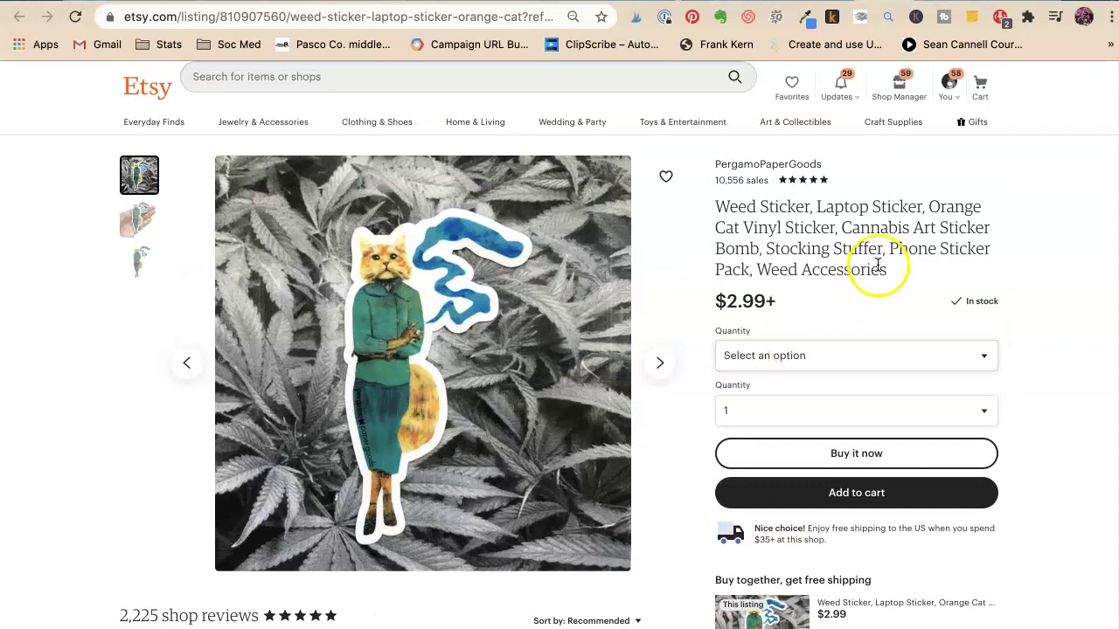
{"action": "left_click", "coordinate": [781, 267]}
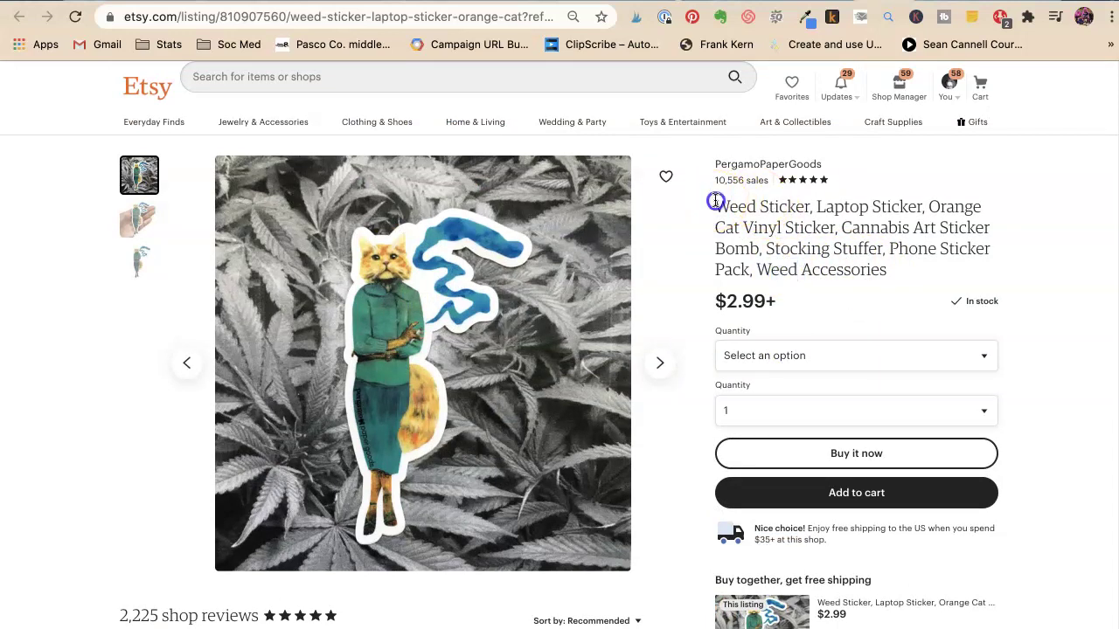
{"action": "left_click_drag", "start_coordinate": [717, 206], "coordinate": [774, 204]}
{"action": "left_click", "coordinate": [705, 207]}
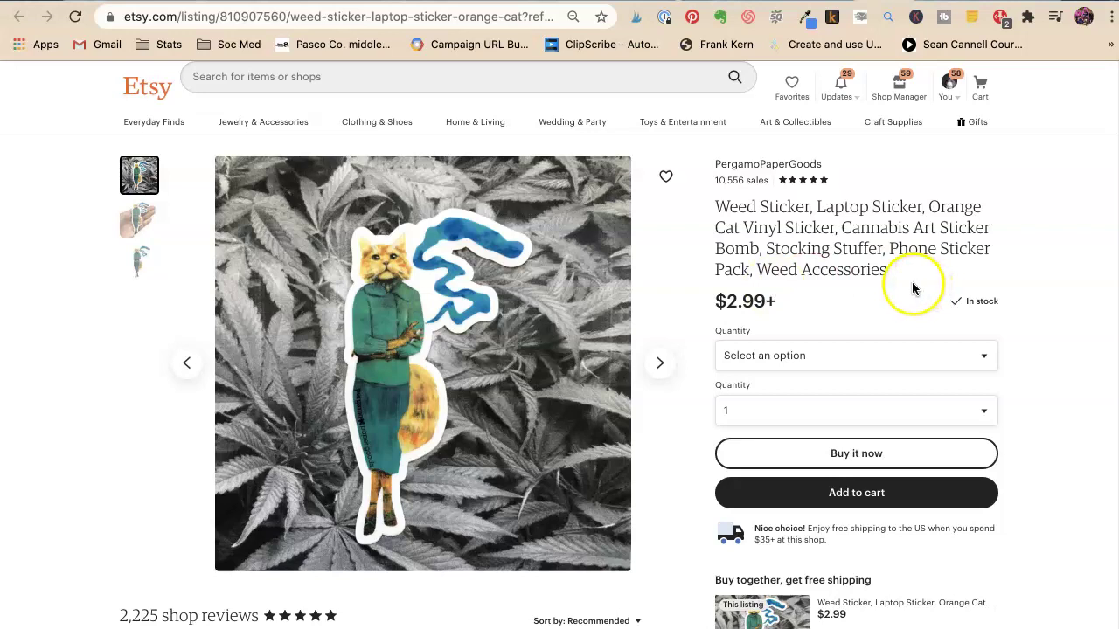
Scroll through the listing's reviews and related searches.
{"action": "scroll", "coordinate": [837, 257], "scroll_direction": "down", "scroll_amount": 1}
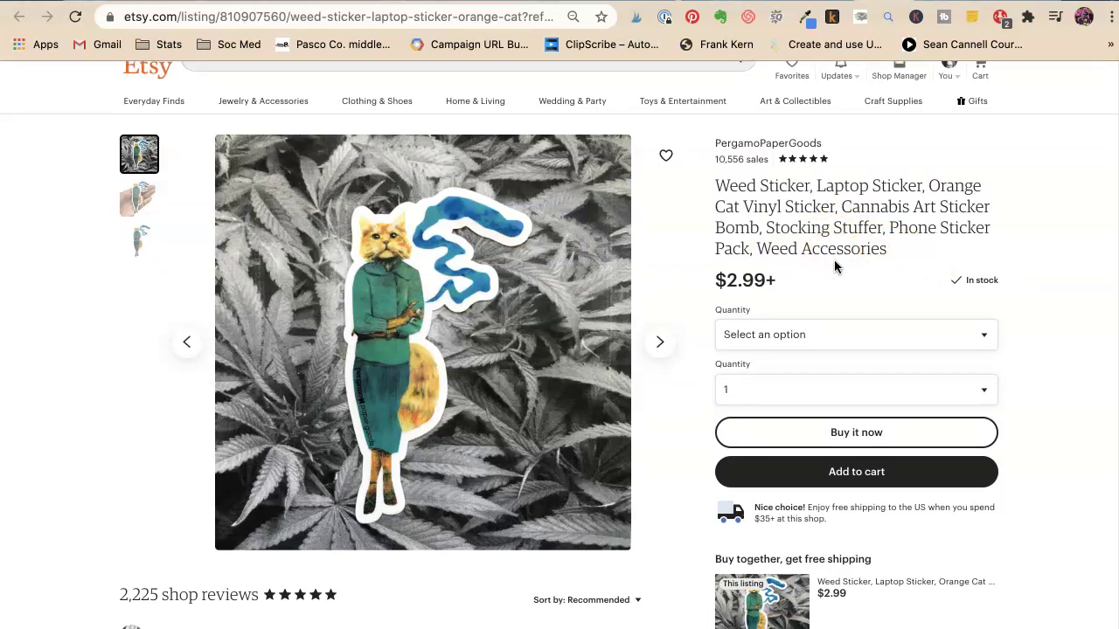
{"action": "scroll", "coordinate": [834, 260], "scroll_direction": "down", "scroll_amount": 3}
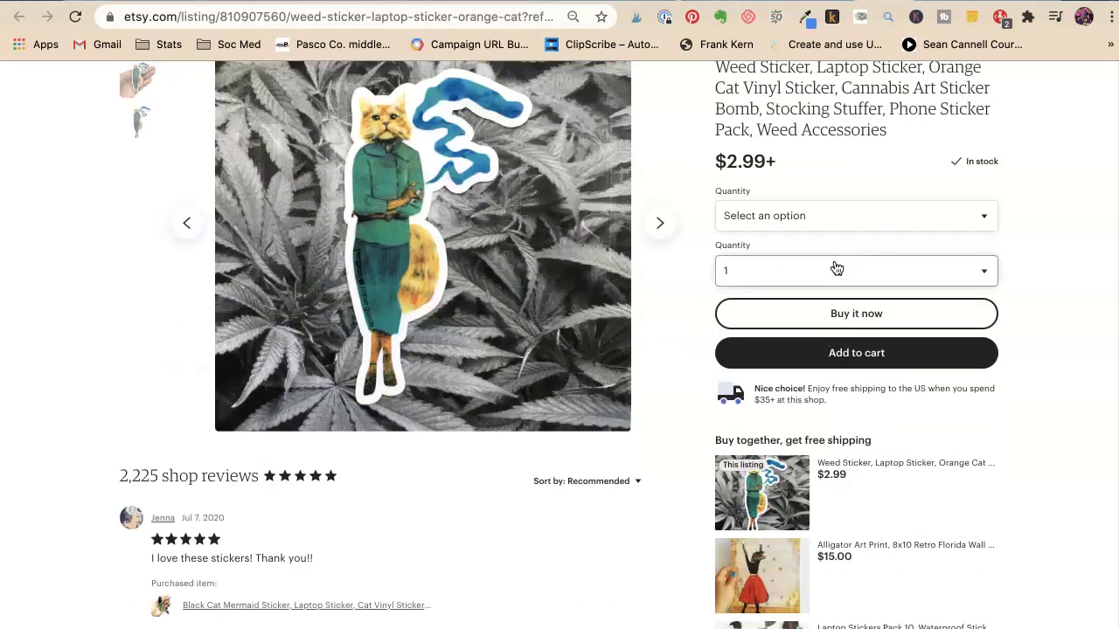
{"action": "scroll", "coordinate": [836, 268], "scroll_direction": "down", "scroll_amount": 3}
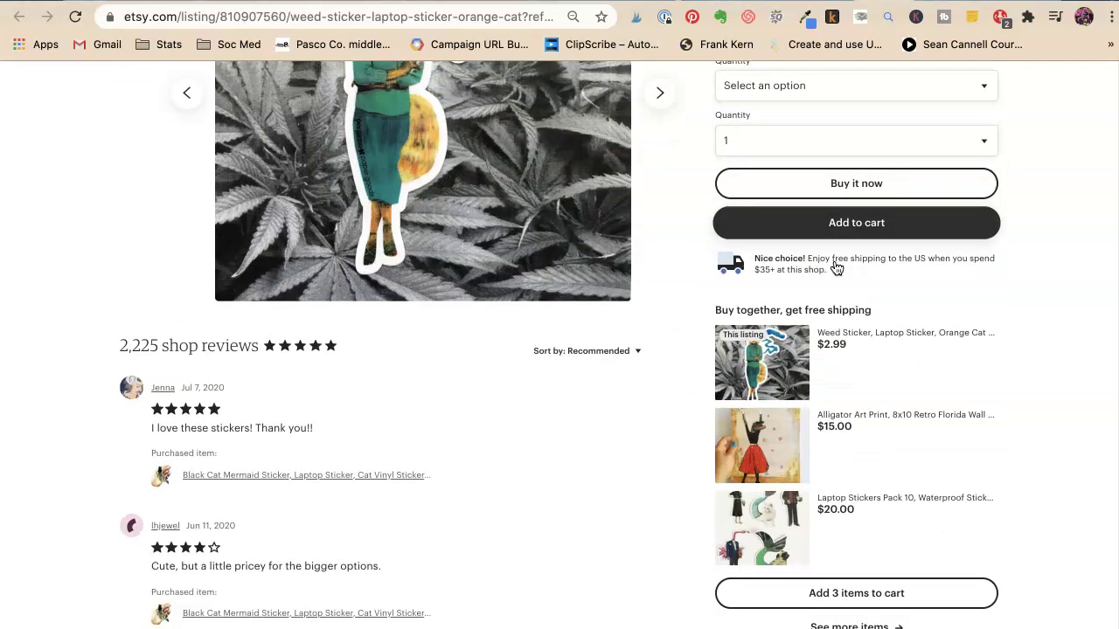
{"action": "scroll", "coordinate": [825, 267], "scroll_direction": "up", "scroll_amount": 6}
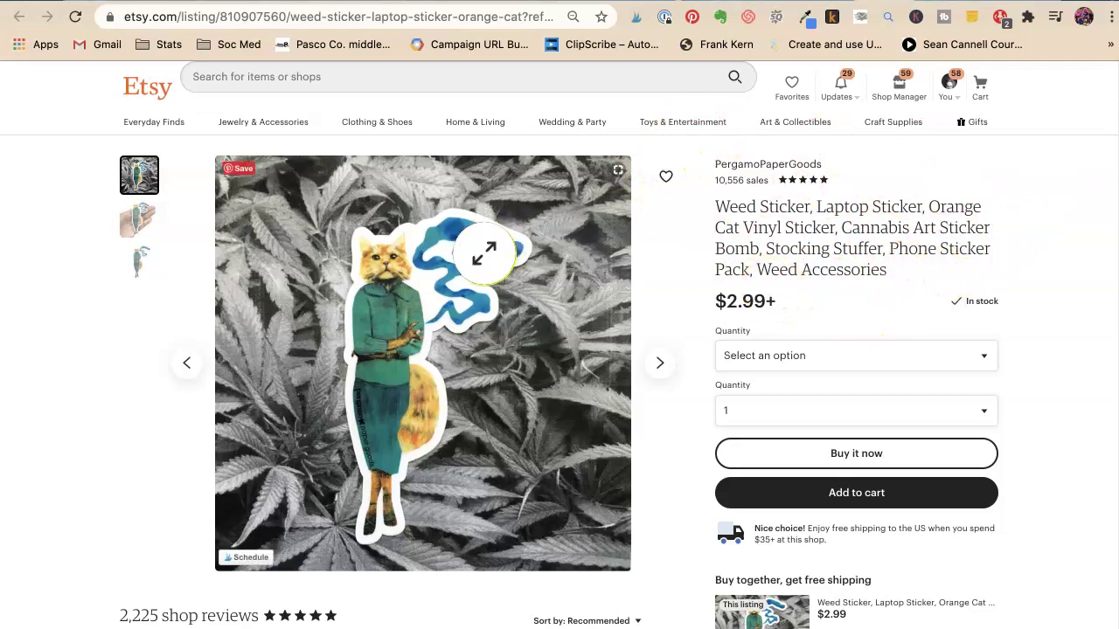
{"action": "scroll", "coordinate": [490, 253], "scroll_direction": "down", "scroll_amount": 20}
{"action": "scroll", "coordinate": [490, 261], "scroll_direction": "down", "scroll_amount": 6}
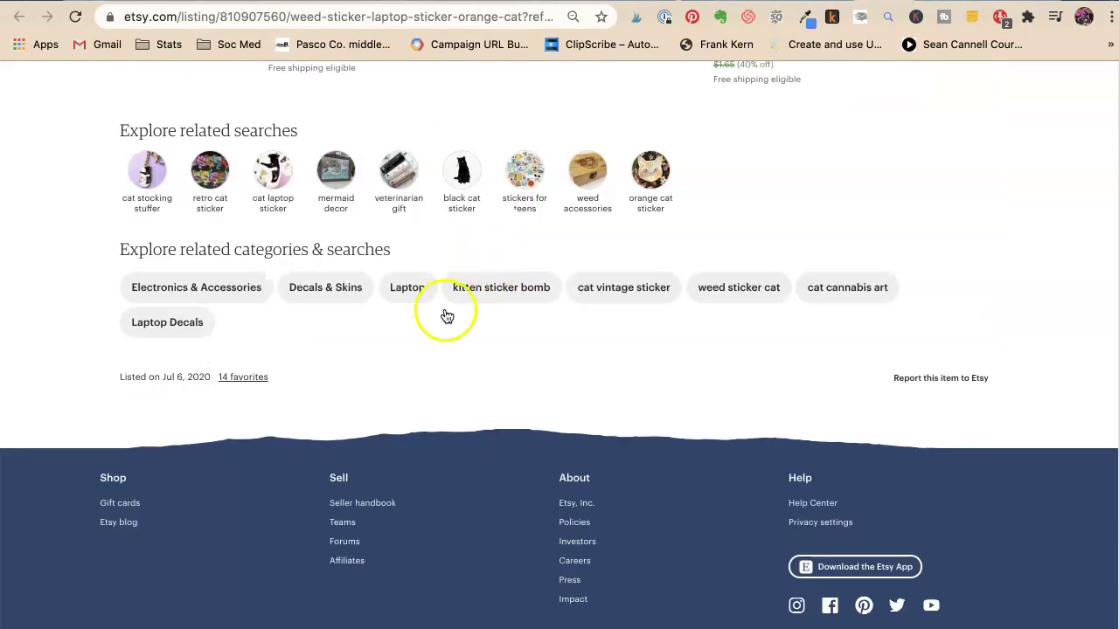
{"action": "scroll", "coordinate": [262, 390], "scroll_direction": "up", "scroll_amount": 20}
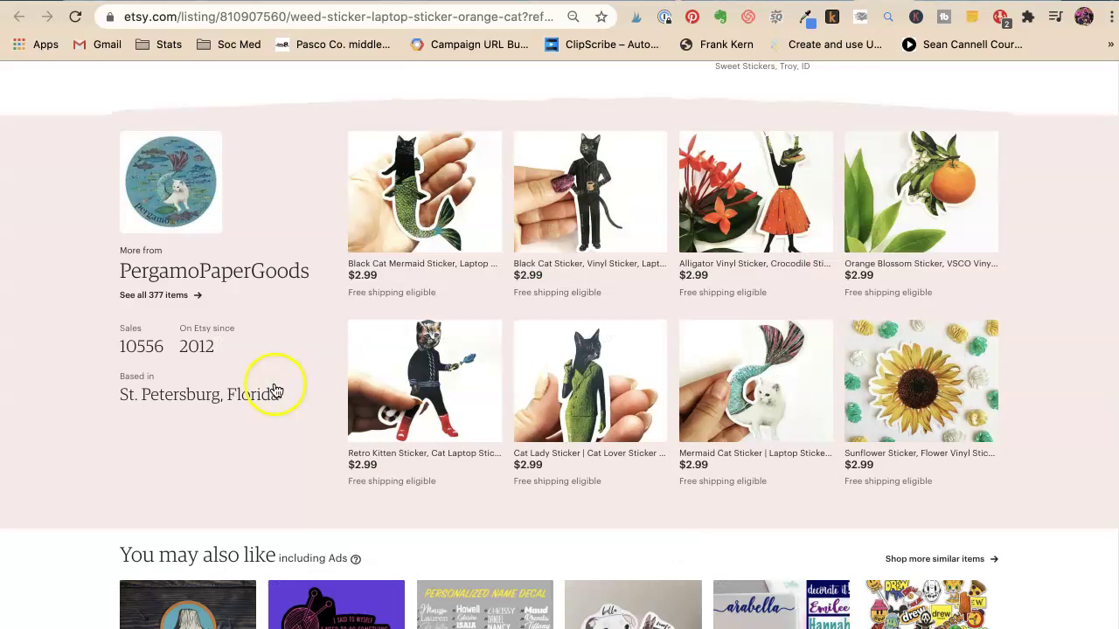
{"action": "scroll", "coordinate": [276, 385], "scroll_direction": "up", "scroll_amount": 2}
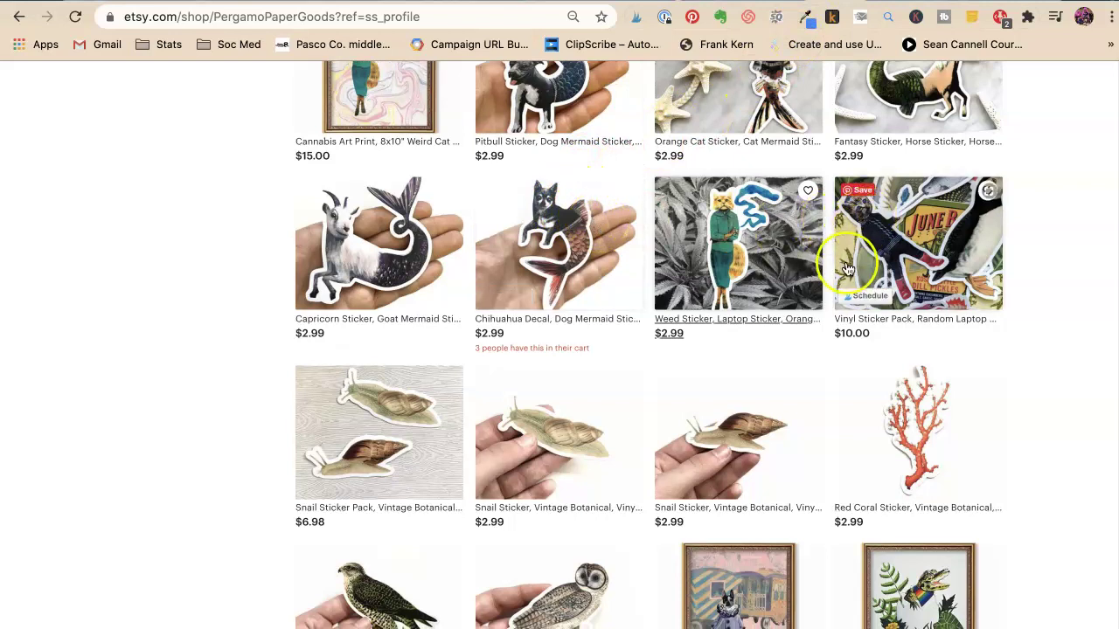
Scroll the PergamoPaperGoods shop grid down to the pagination and back to the top.
{"action": "scroll", "coordinate": [852, 267], "scroll_direction": "down", "scroll_amount": 3}
{"action": "scroll", "coordinate": [854, 271], "scroll_direction": "down", "scroll_amount": 1}
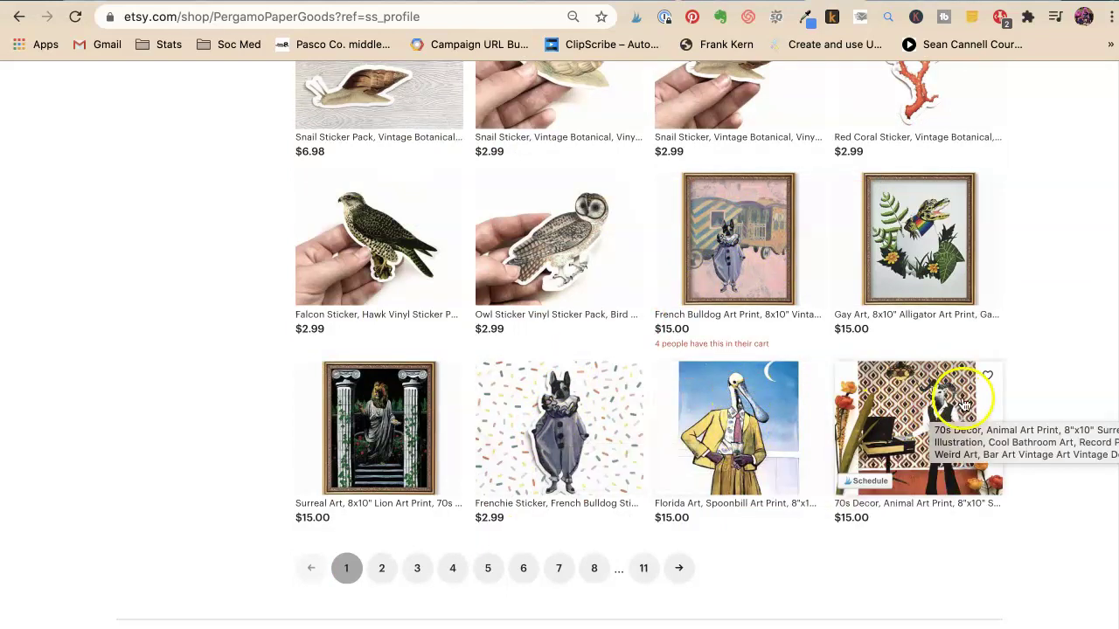
{"action": "scroll", "coordinate": [483, 276], "scroll_direction": "up", "scroll_amount": 7}
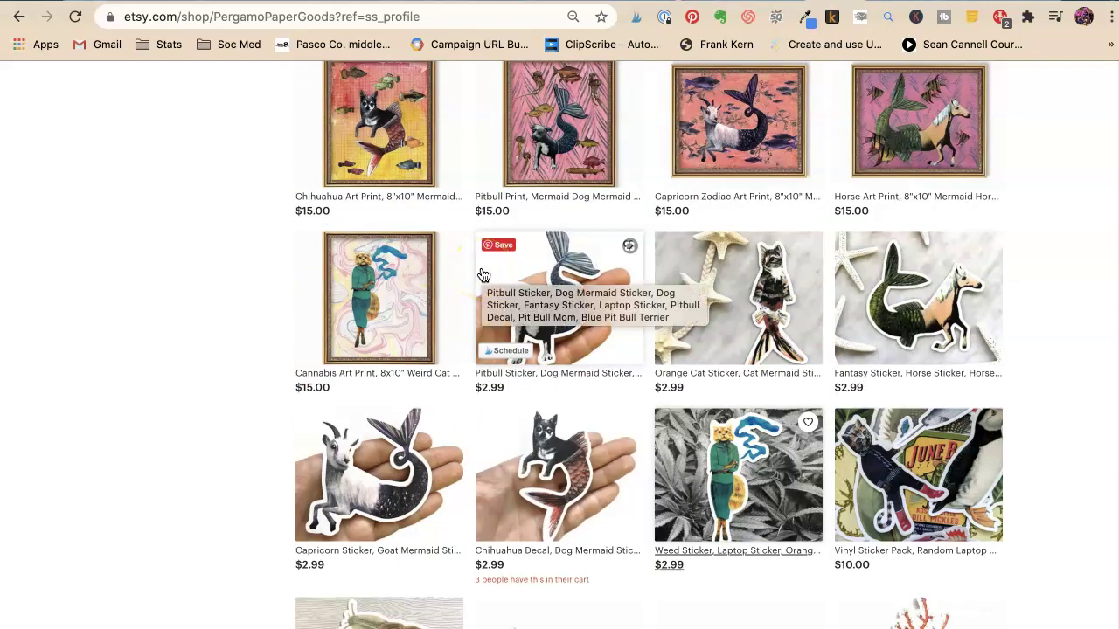
{"action": "scroll", "coordinate": [484, 276], "scroll_direction": "up", "scroll_amount": 5}
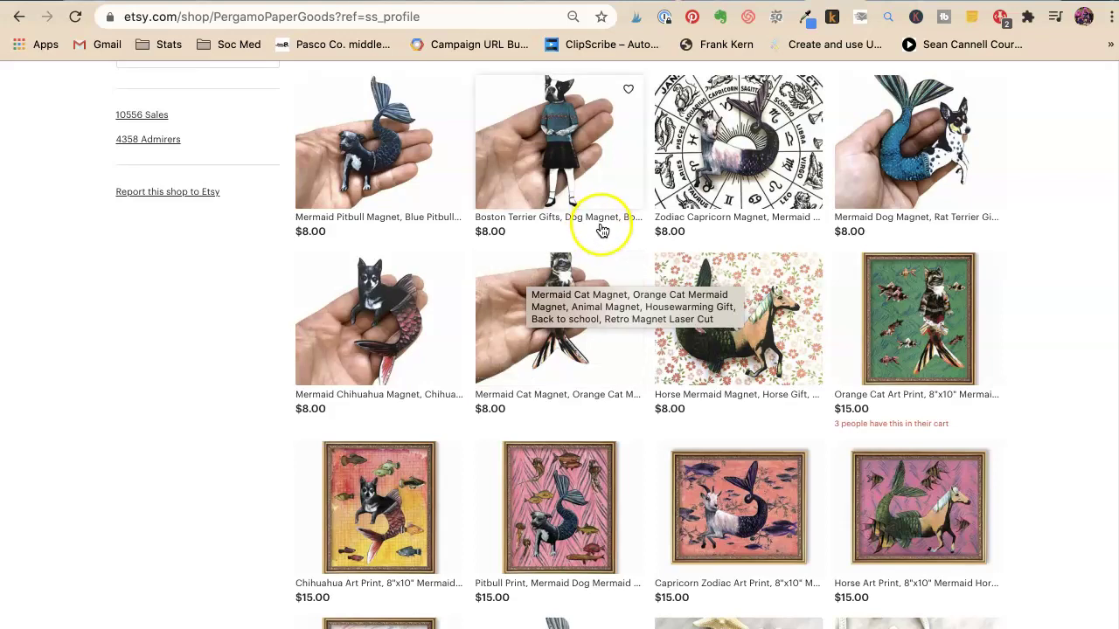
{"action": "scroll", "coordinate": [600, 225], "scroll_direction": "up", "scroll_amount": 10}
{"action": "scroll", "coordinate": [608, 233], "scroll_direction": "up", "scroll_amount": 10}
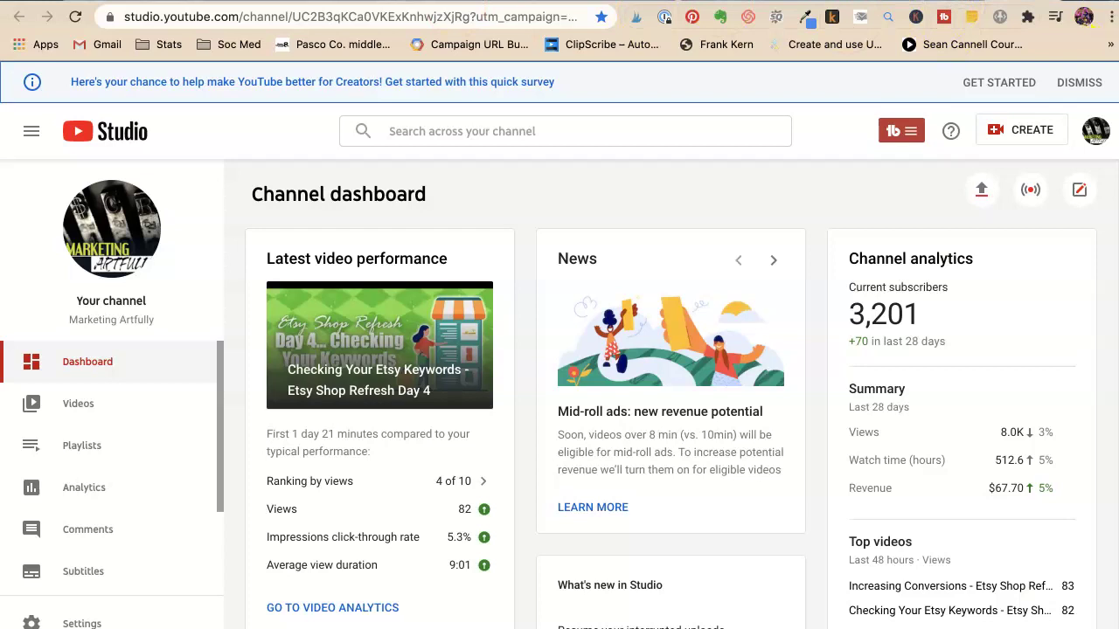
Open the MA - Search Console bookmark from the Stats folder in a new tab and scan the Overview.
{"action": "key", "text": "super+t"}
{"action": "left_click", "coordinate": [156, 45]}
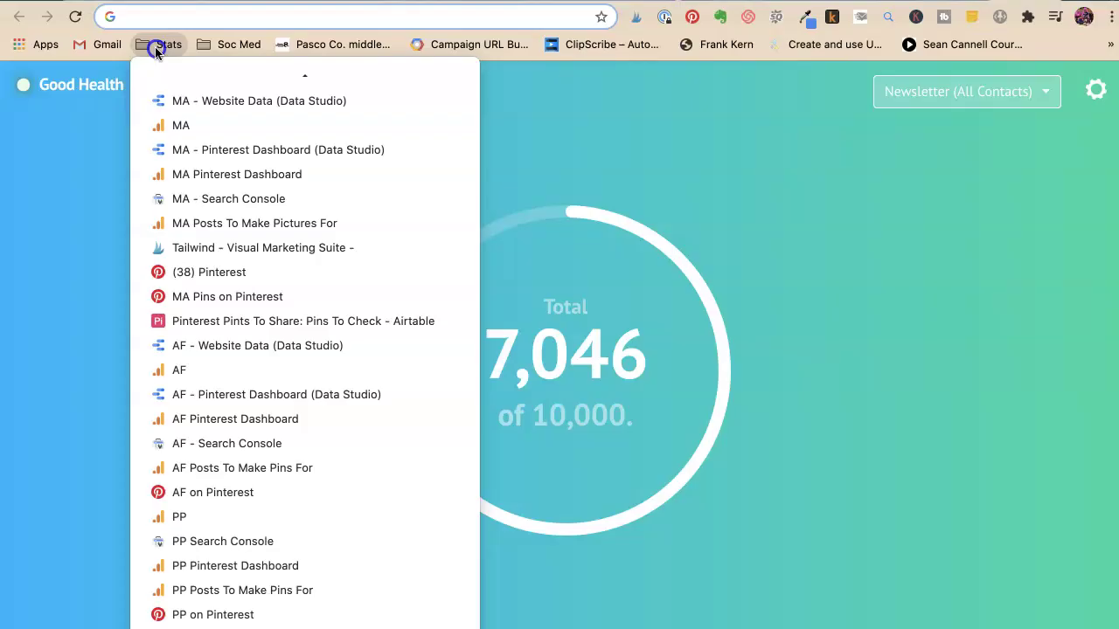
{"action": "left_click", "coordinate": [169, 200]}
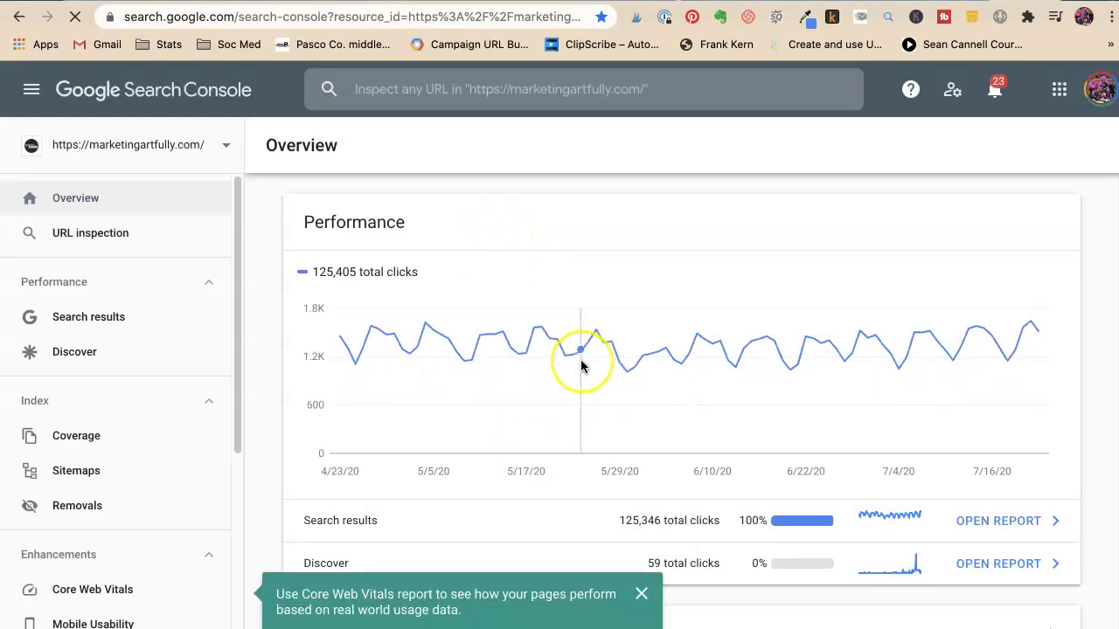
{"action": "scroll", "coordinate": [580, 366], "scroll_direction": "down", "scroll_amount": 3}
{"action": "scroll", "coordinate": [581, 366], "scroll_direction": "down", "scroll_amount": 7}
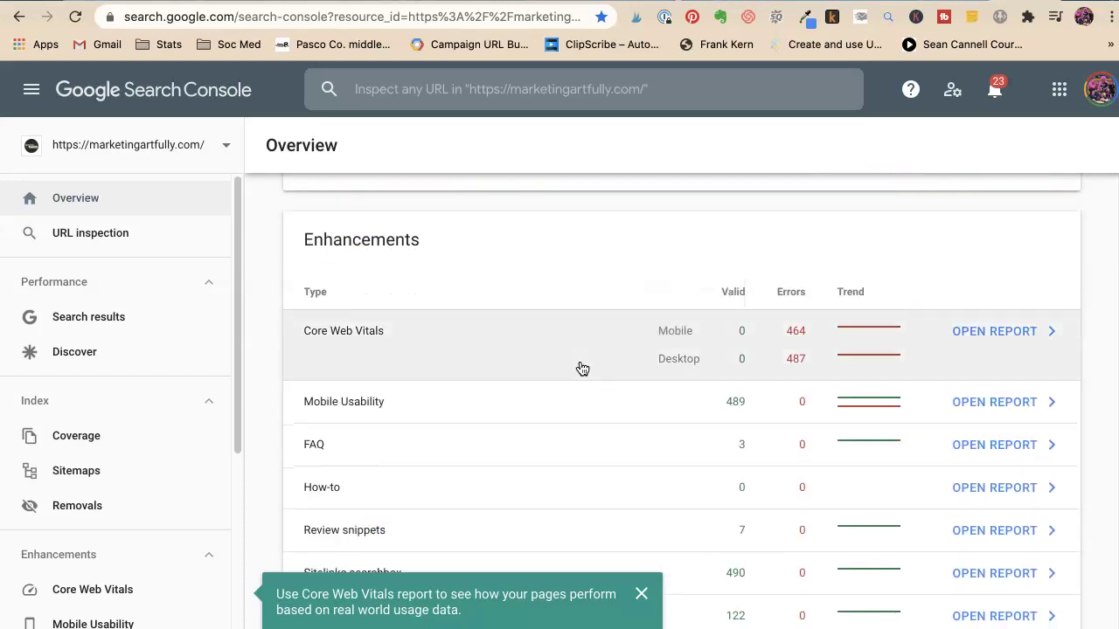
{"action": "scroll", "coordinate": [440, 342], "scroll_direction": "up", "scroll_amount": 7}
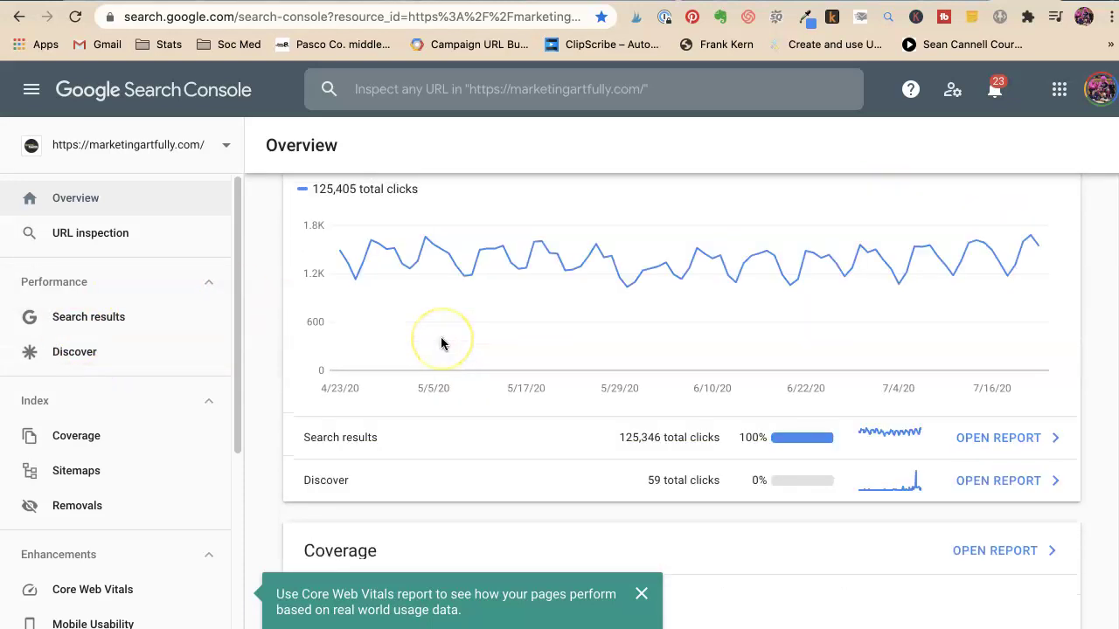
{"action": "scroll", "coordinate": [441, 344], "scroll_direction": "down", "scroll_amount": 3}
{"action": "scroll", "coordinate": [442, 344], "scroll_direction": "up", "scroll_amount": 4}
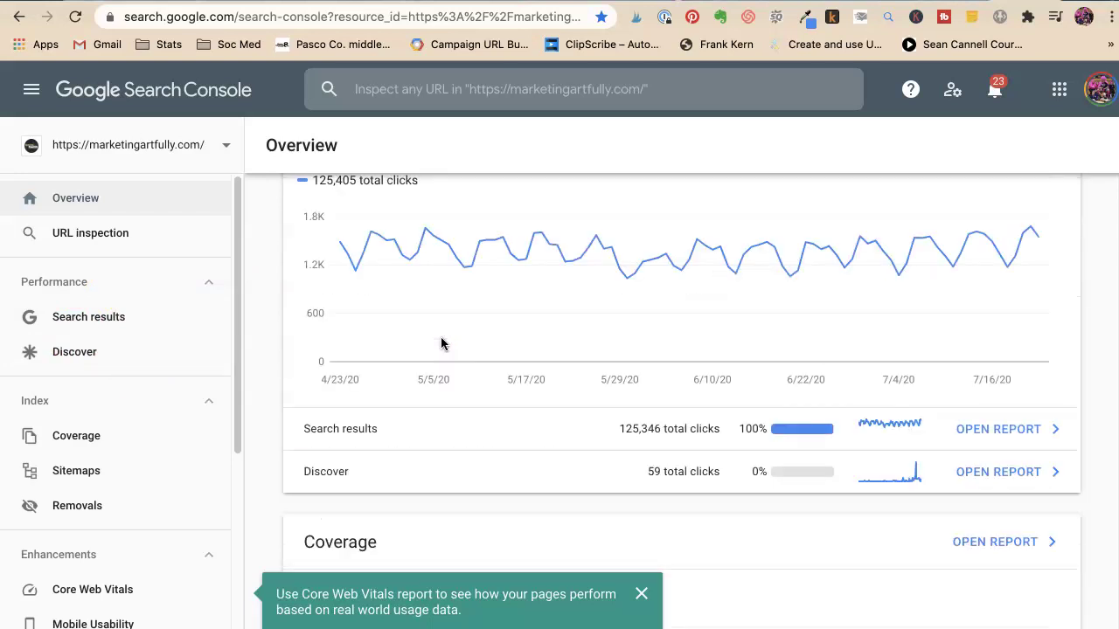
{"action": "scroll", "coordinate": [441, 342], "scroll_direction": "down", "scroll_amount": 1}
{"action": "scroll", "coordinate": [441, 342], "scroll_direction": "down", "scroll_amount": 10}
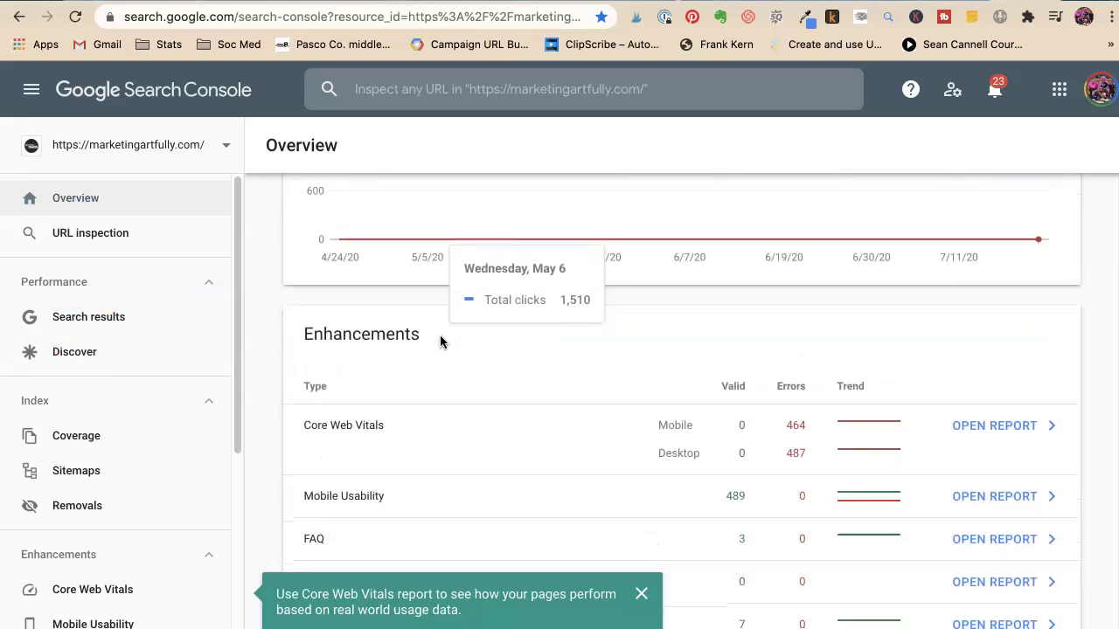
Open the full Search results performance report from the Performance card.
{"action": "left_click", "coordinate": [407, 354]}
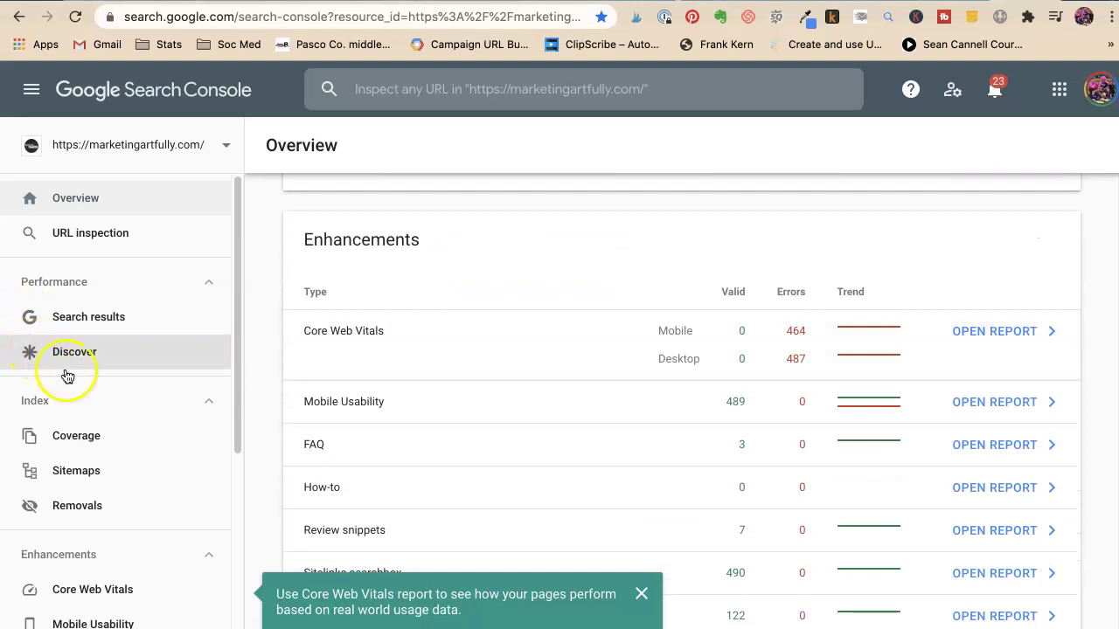
{"action": "scroll", "coordinate": [84, 430], "scroll_direction": "down", "scroll_amount": 1}
{"action": "scroll", "coordinate": [87, 429], "scroll_direction": "down", "scroll_amount": 3}
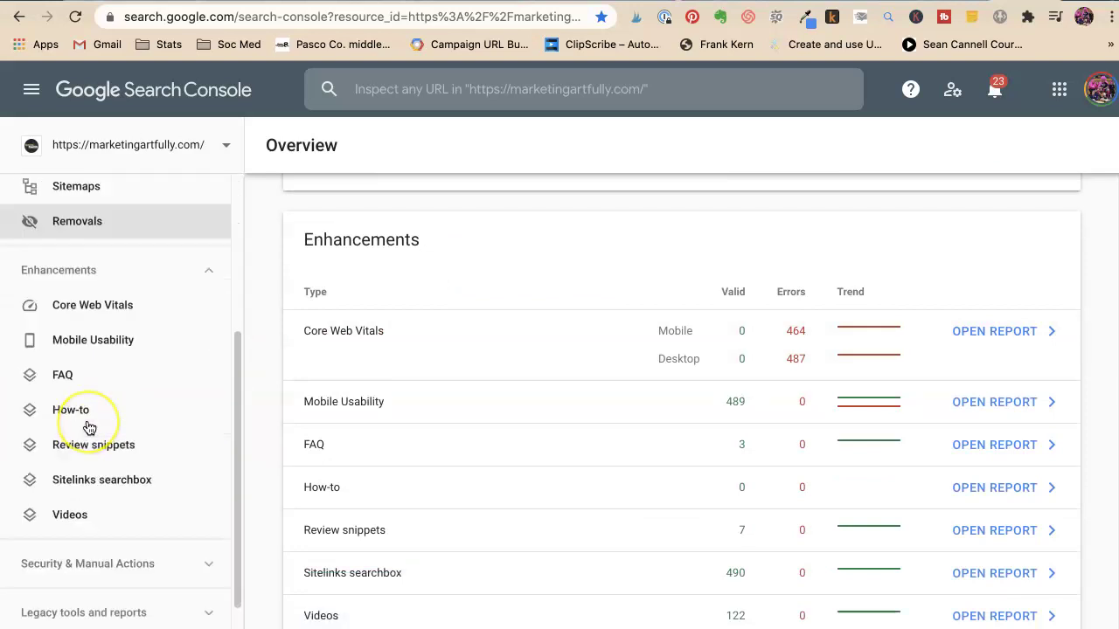
{"action": "scroll", "coordinate": [88, 429], "scroll_direction": "up", "scroll_amount": 2}
{"action": "scroll", "coordinate": [88, 429], "scroll_direction": "up", "scroll_amount": 2}
{"action": "left_click", "coordinate": [108, 215]}
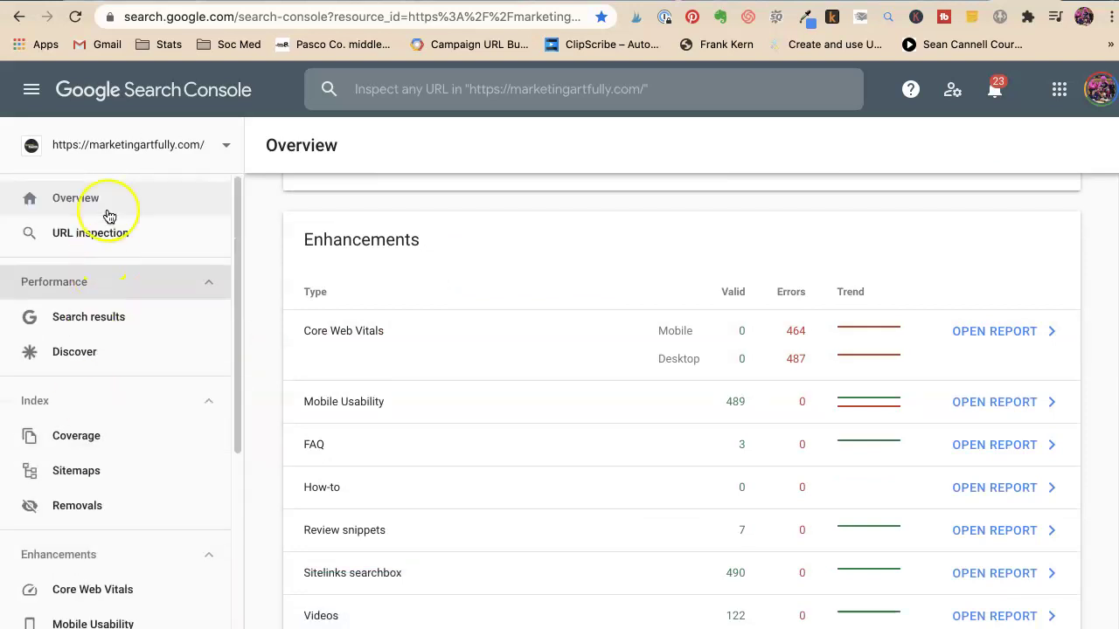
{"action": "scroll", "coordinate": [499, 310], "scroll_direction": "up", "scroll_amount": 5}
{"action": "scroll", "coordinate": [499, 310], "scroll_direction": "up", "scroll_amount": 3}
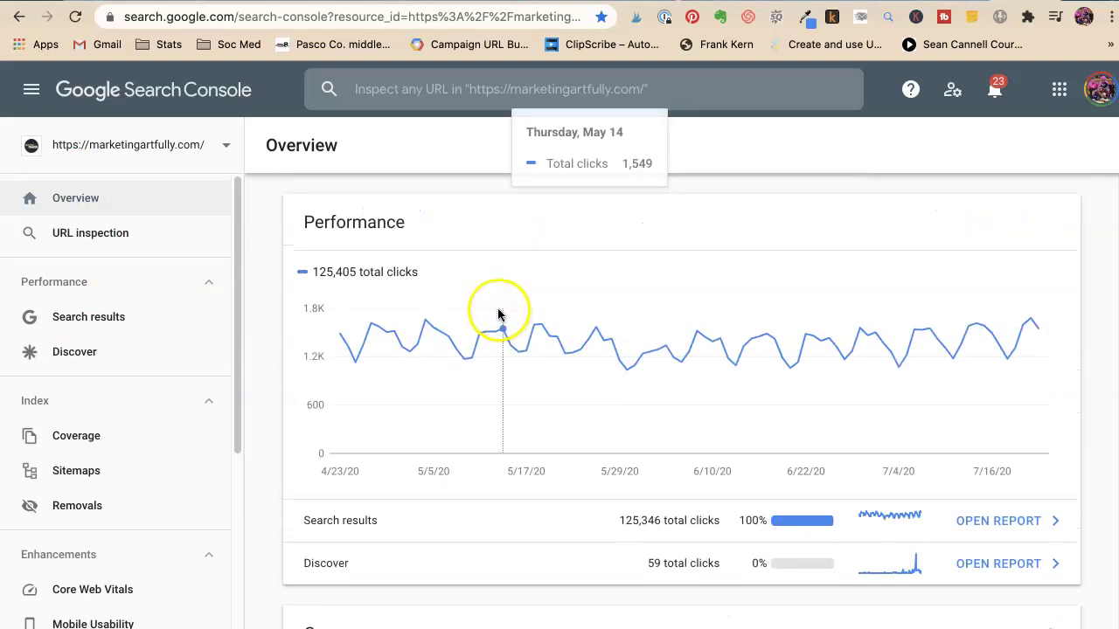
{"action": "scroll", "coordinate": [399, 278], "scroll_direction": "down", "scroll_amount": 2}
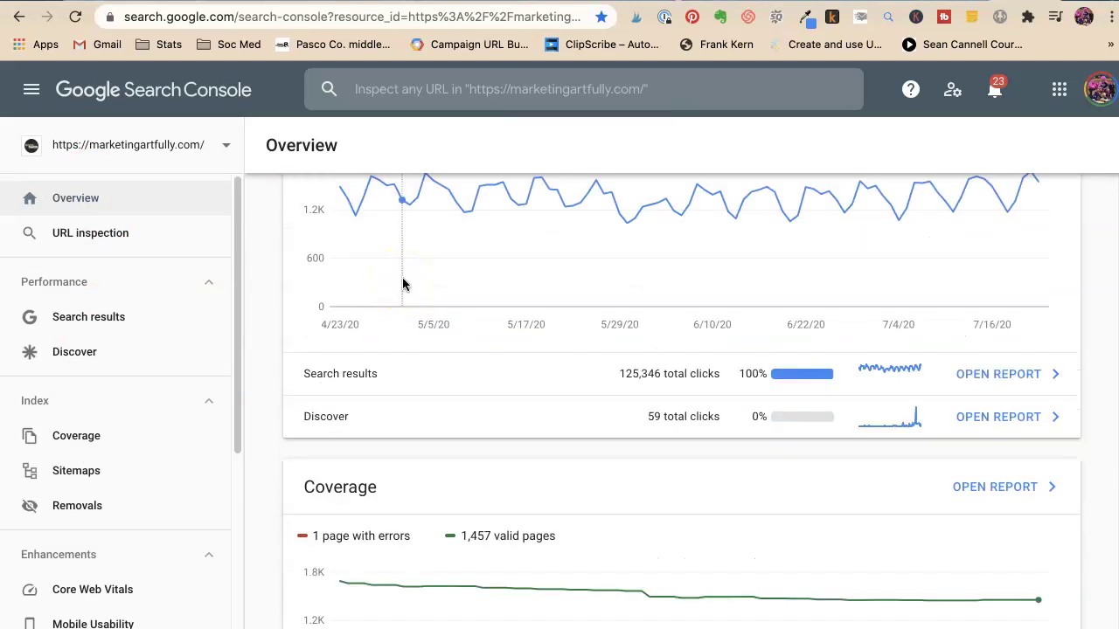
{"action": "left_click", "coordinate": [988, 389]}
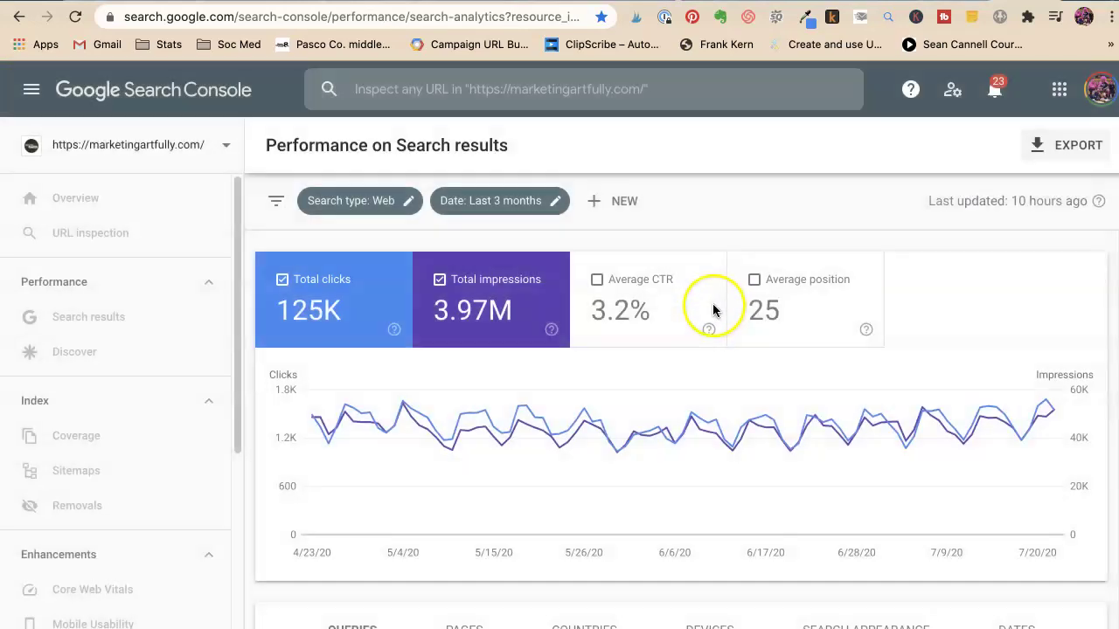
Break the report down by page and filter it to the how-many-etsy-shop-views blog post.
{"action": "scroll", "coordinate": [466, 269], "scroll_direction": "down", "scroll_amount": 4}
{"action": "scroll", "coordinate": [466, 269], "scroll_direction": "down", "scroll_amount": 4}
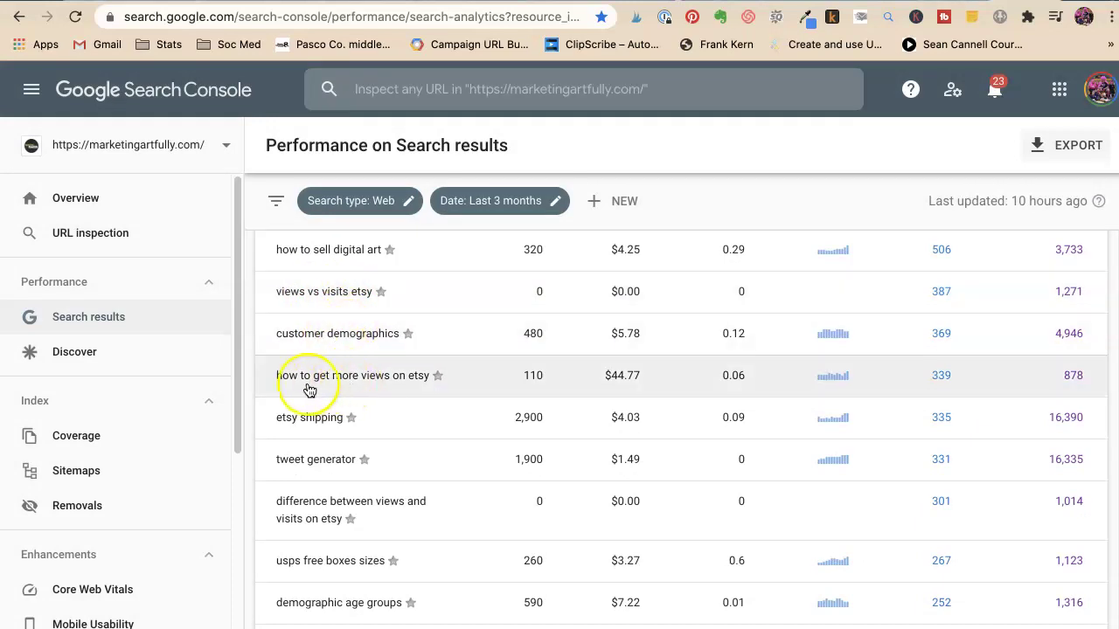
{"action": "scroll", "coordinate": [407, 429], "scroll_direction": "down", "scroll_amount": 1}
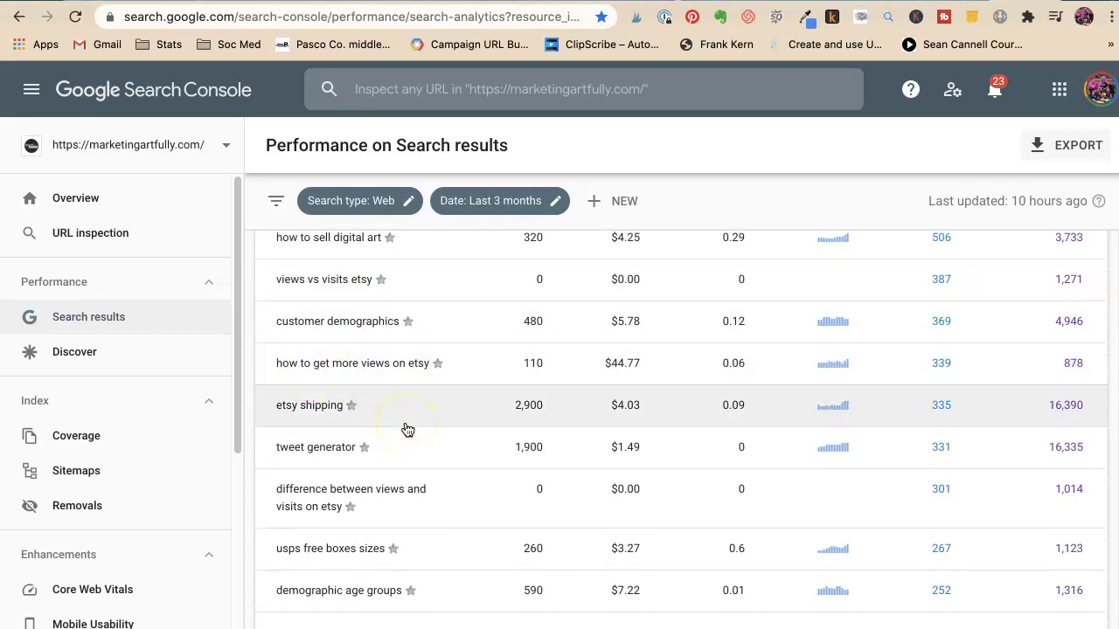
{"action": "scroll", "coordinate": [394, 429], "scroll_direction": "up", "scroll_amount": 10}
{"action": "scroll", "coordinate": [398, 433], "scroll_direction": "down", "scroll_amount": 3}
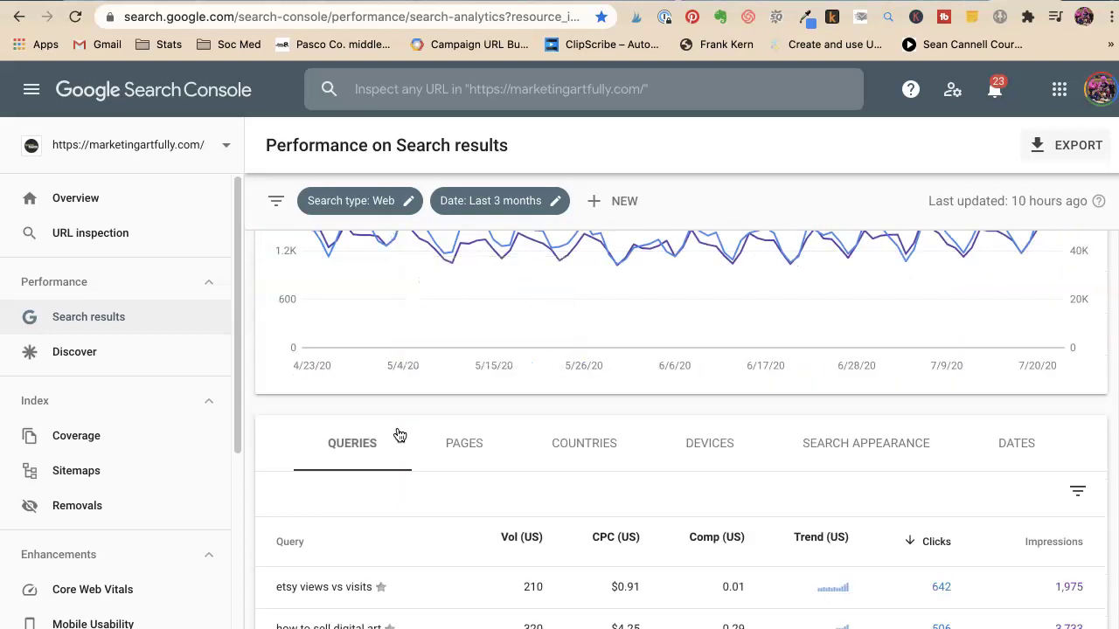
{"action": "left_click", "coordinate": [466, 440]}
{"action": "scroll", "coordinate": [419, 430], "scroll_direction": "down", "scroll_amount": 5}
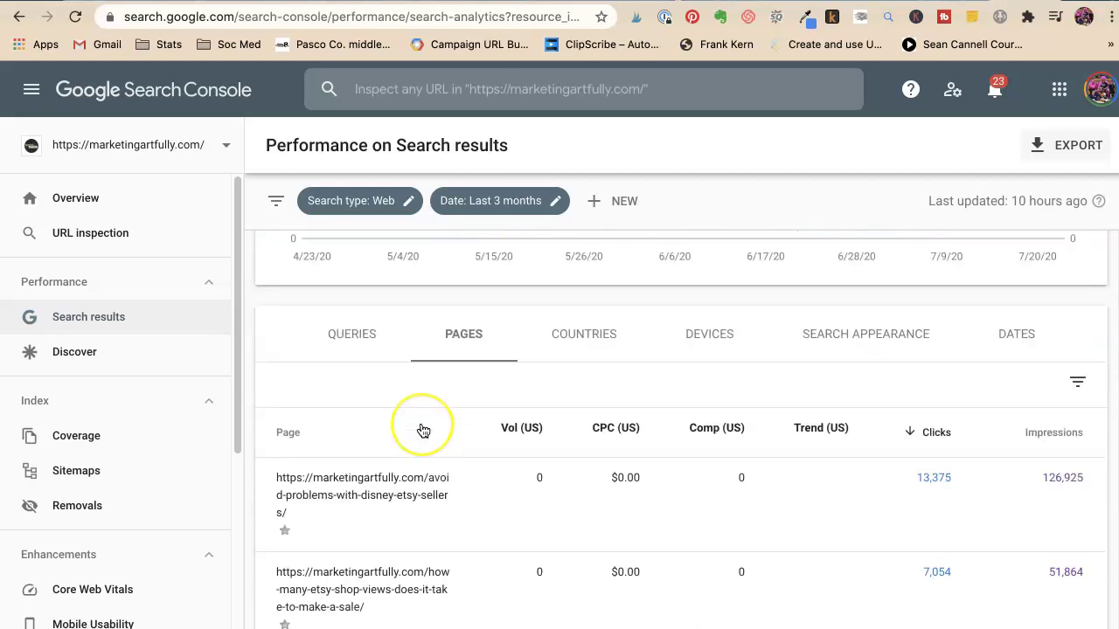
{"action": "left_click", "coordinate": [413, 426]}
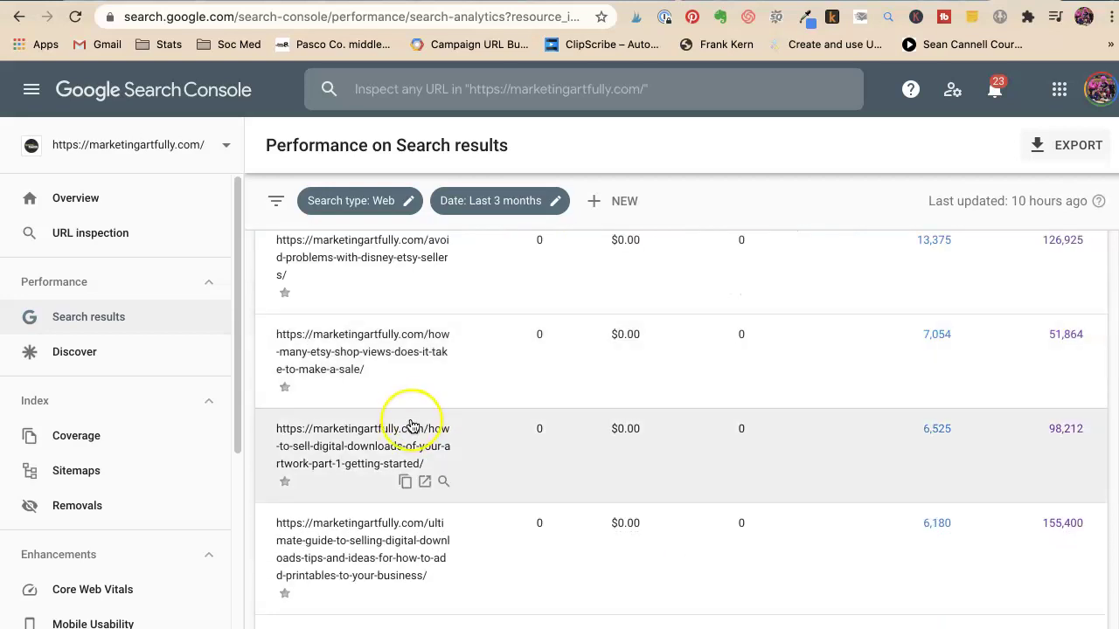
{"action": "left_click", "coordinate": [370, 332]}
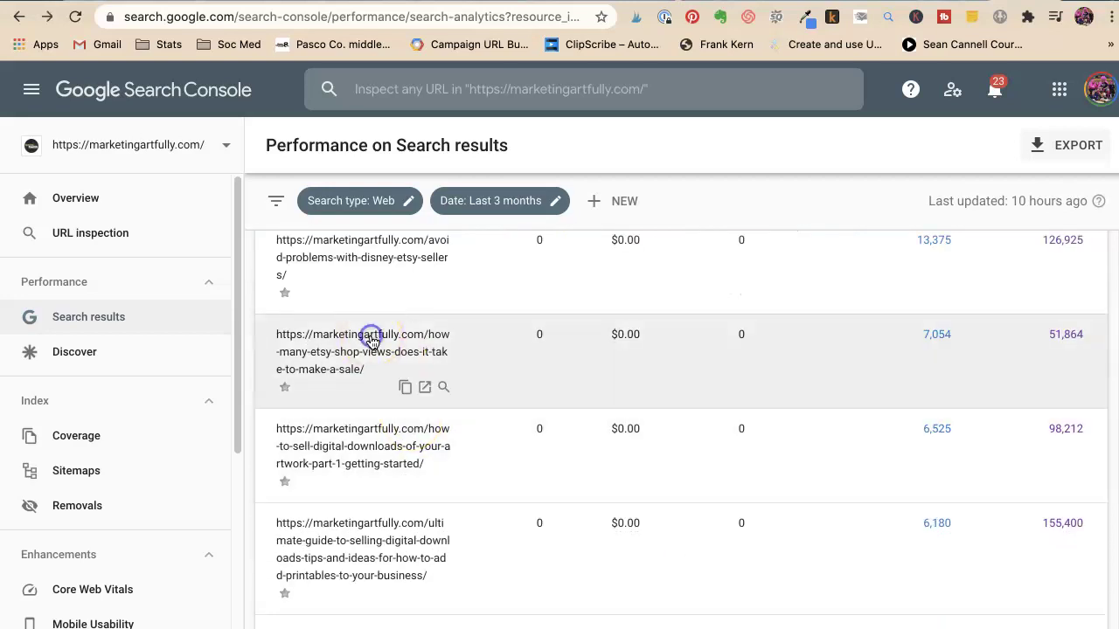
{"action": "scroll", "coordinate": [402, 444], "scroll_direction": "down", "scroll_amount": 3}
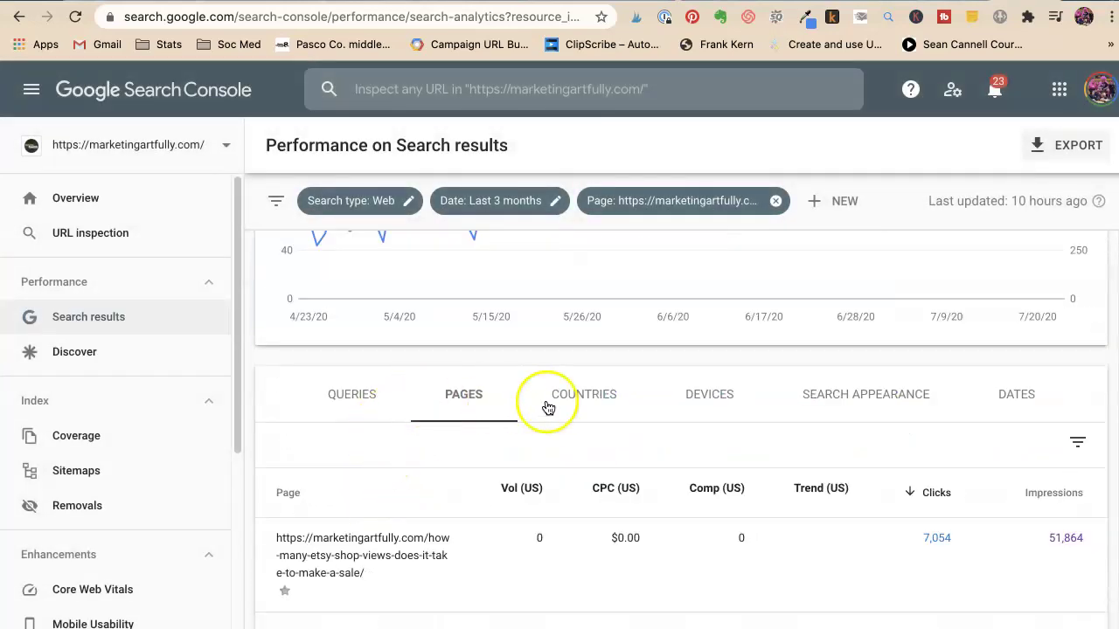
Show the Queries list for the filtered post, including 'what is a view on etsy' at 42 clicks.
{"action": "left_click", "coordinate": [378, 395]}
{"action": "left_click", "coordinate": [434, 444]}
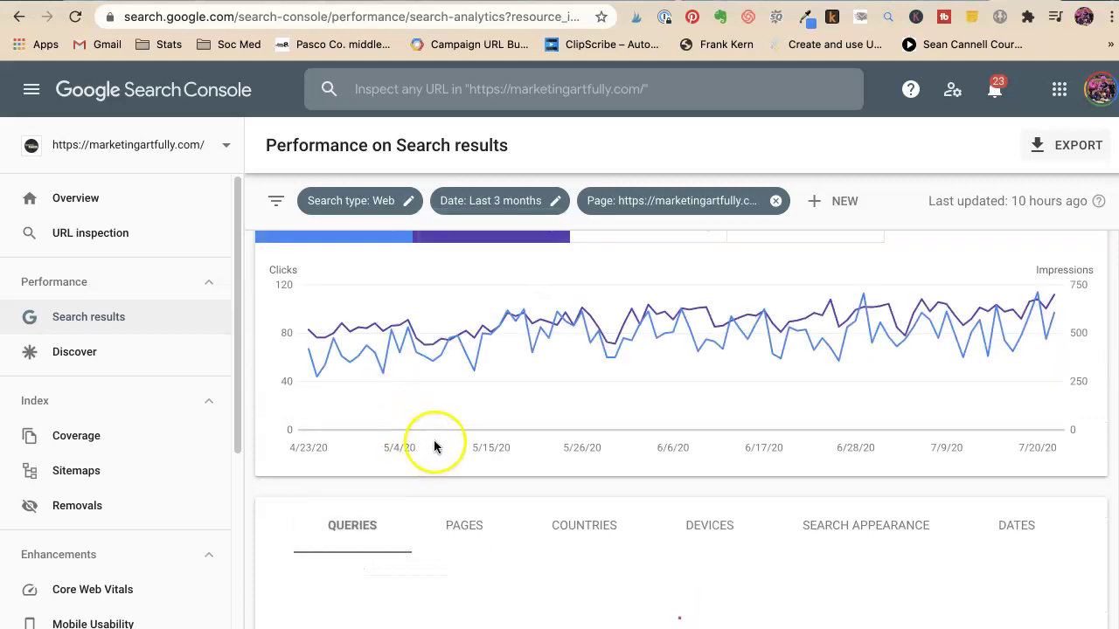
{"action": "scroll", "coordinate": [435, 446], "scroll_direction": "down", "scroll_amount": 3}
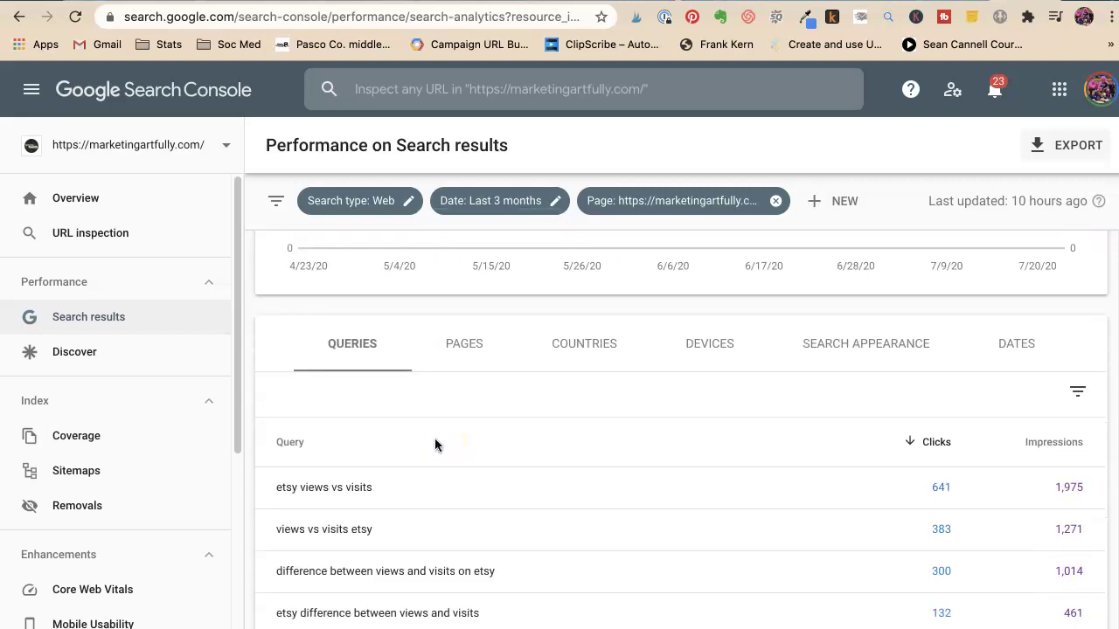
{"action": "scroll", "coordinate": [435, 446], "scroll_direction": "down", "scroll_amount": 2}
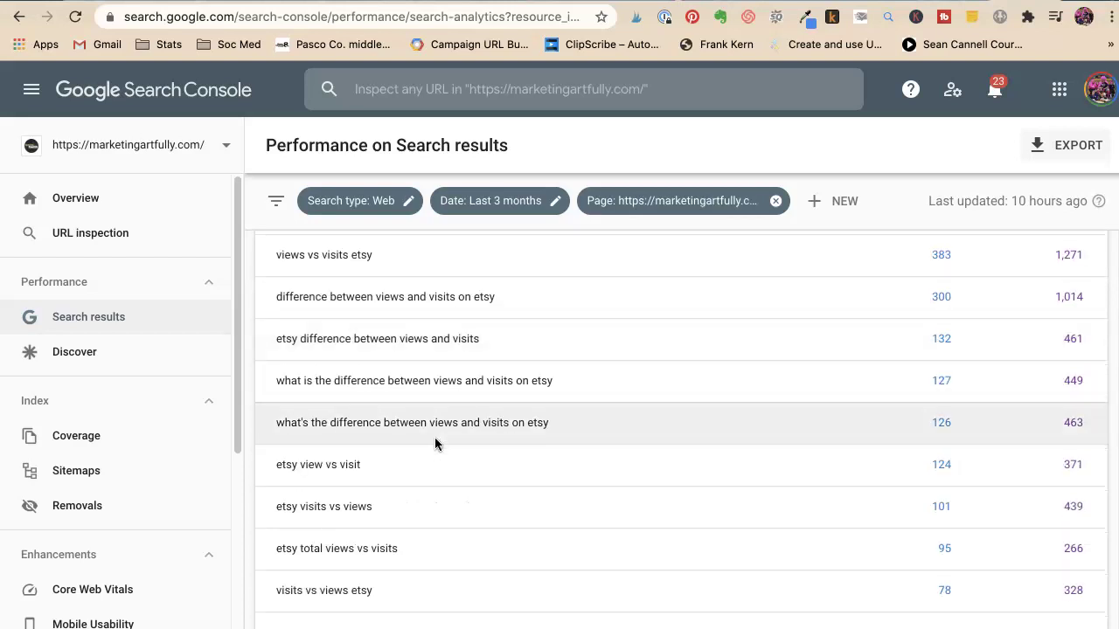
{"action": "left_click", "coordinate": [431, 484]}
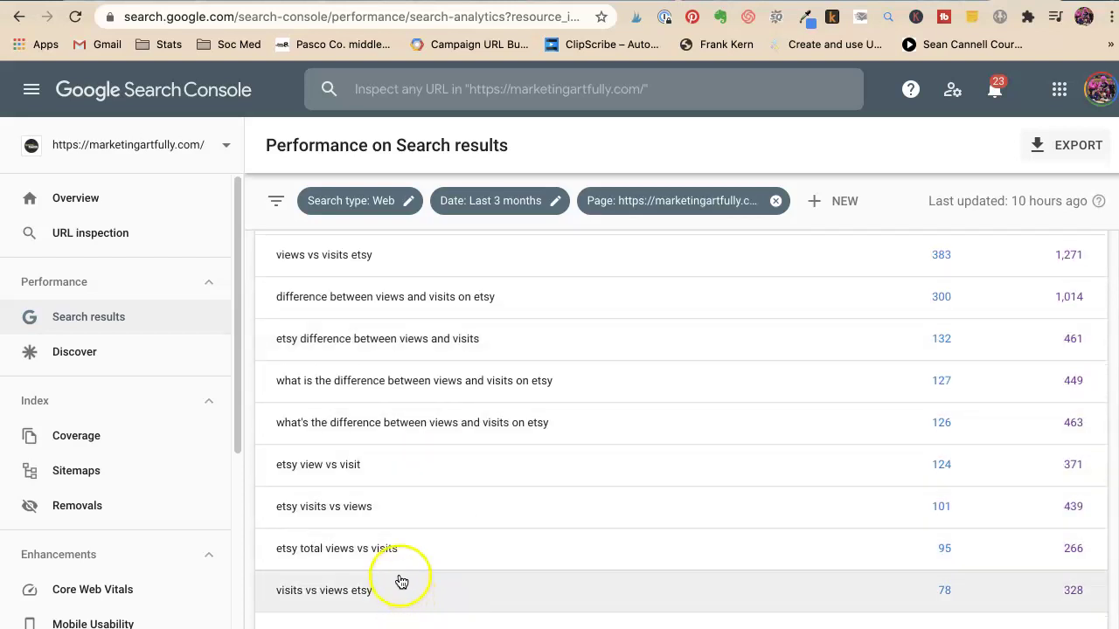
{"action": "left_click", "coordinate": [370, 556]}
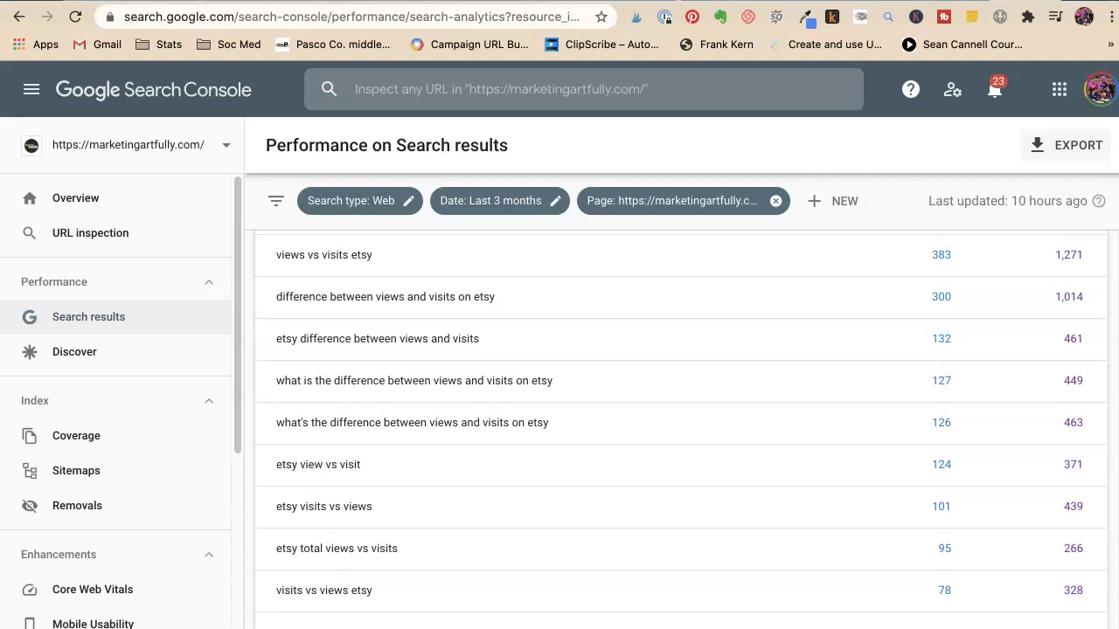
{"action": "scroll", "coordinate": [681, 420], "scroll_direction": "down", "scroll_amount": 5}
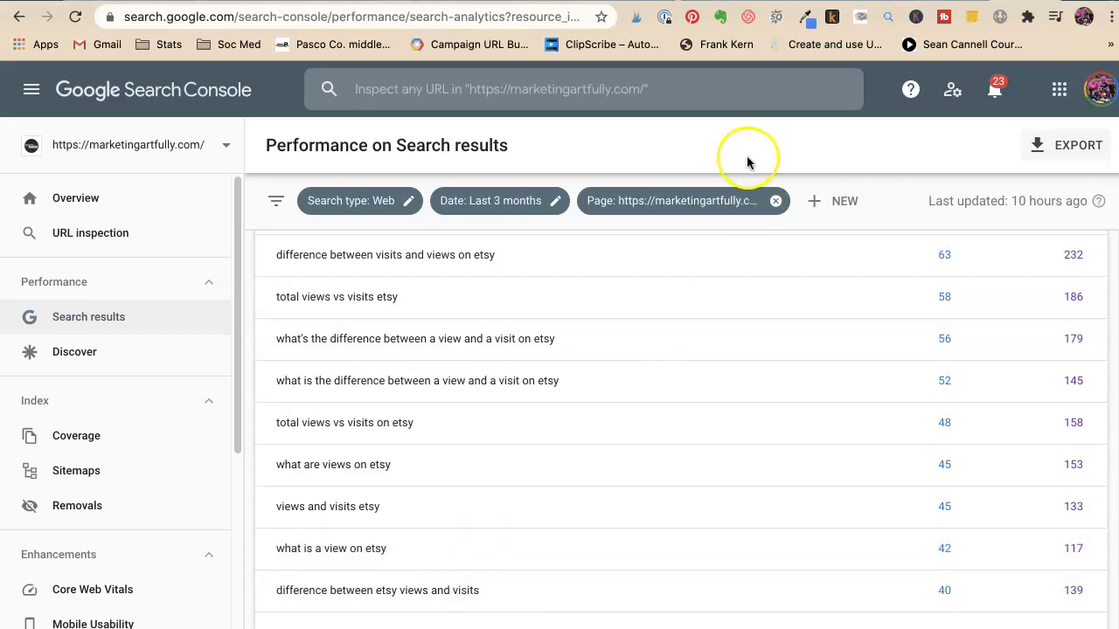
Open a new tab and load etsy.com by typing 'ets' in the address bar.
{"action": "key", "text": "ctrl+Tab"}
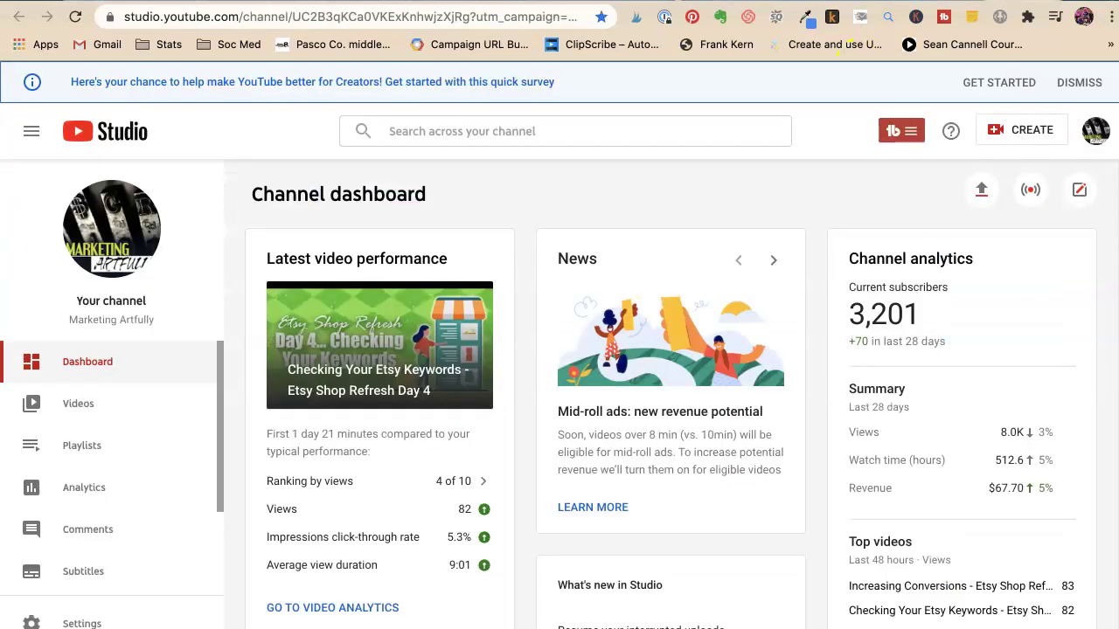
{"action": "key", "text": "ctrl+t"}
{"action": "type", "text": "ets"}
{"action": "key", "text": "Return"}
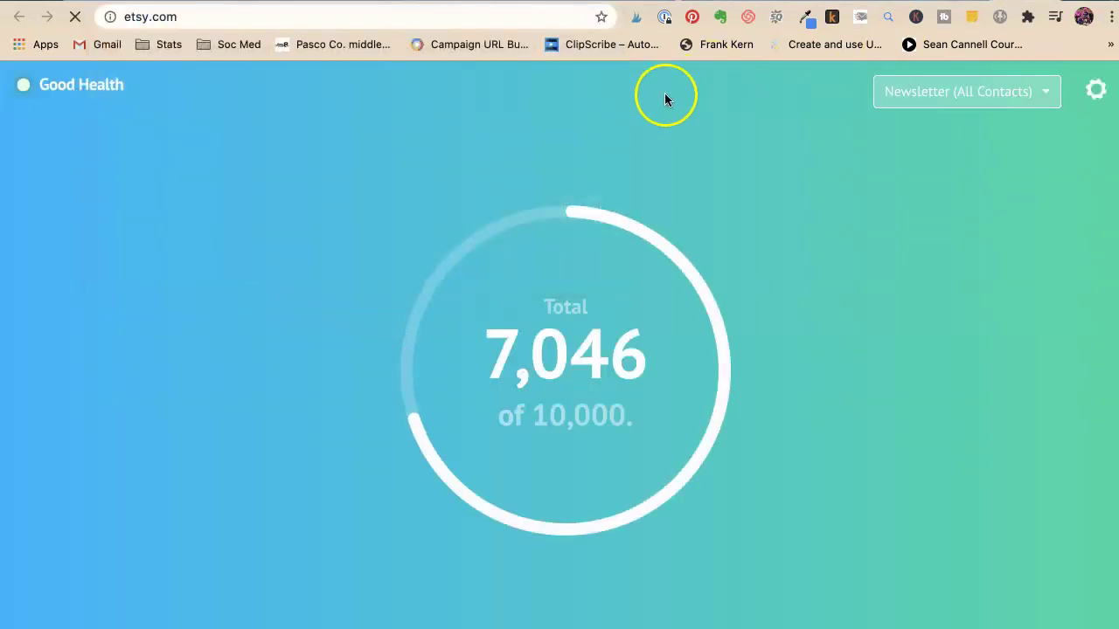